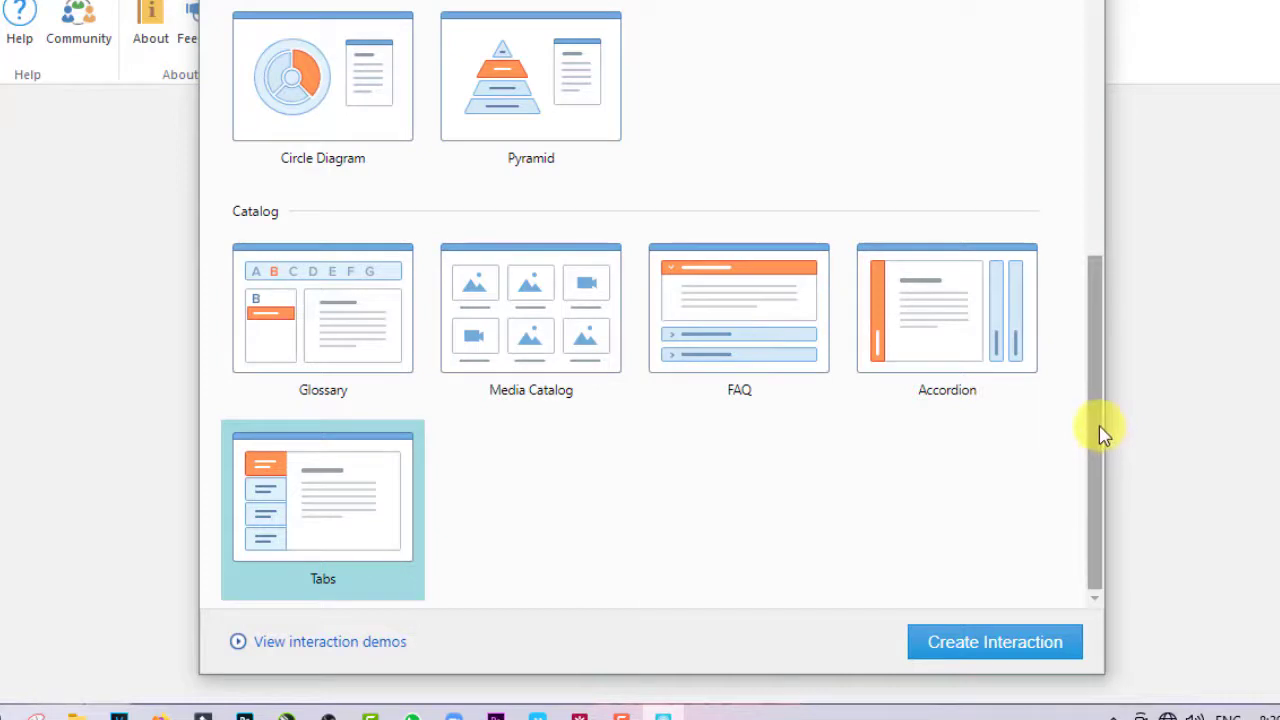
Step: Create a new Media Catalog interaction from the available interaction types
{"action": "left_click_drag", "start_coordinate": [1100, 425], "coordinate": [1097, 109]}
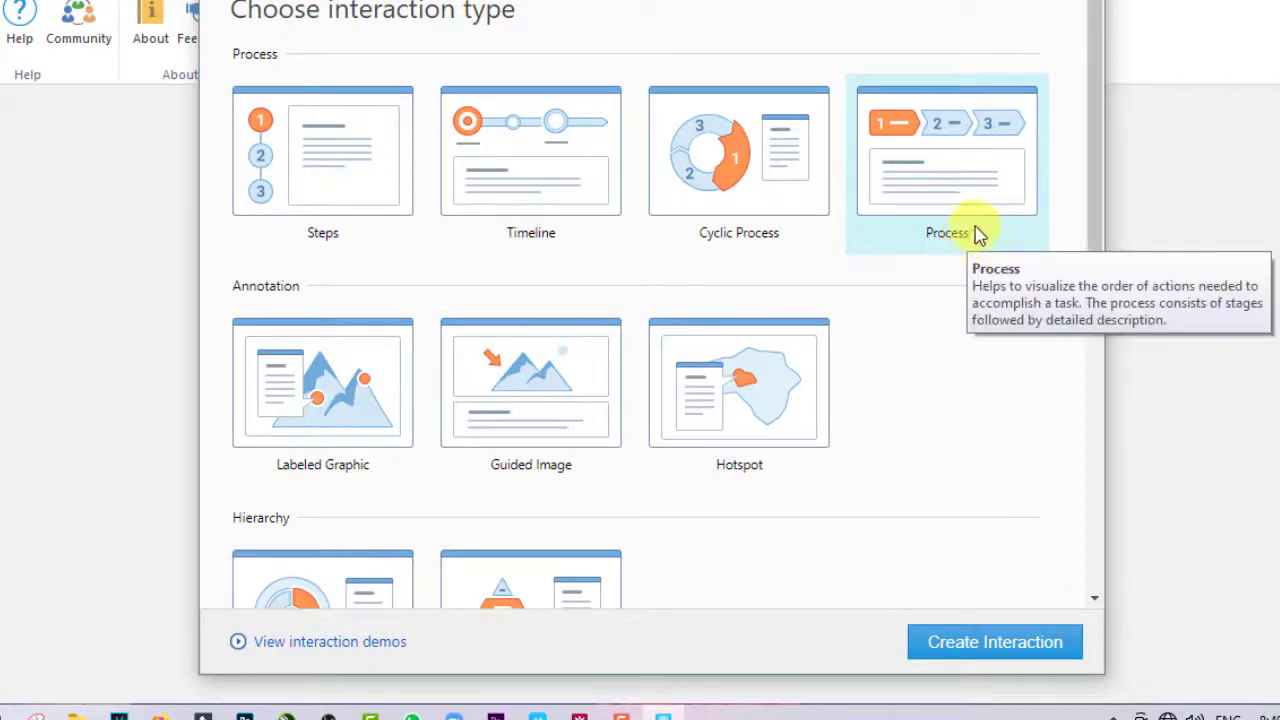
{"action": "left_click_drag", "start_coordinate": [1100, 183], "coordinate": [1100, 289]}
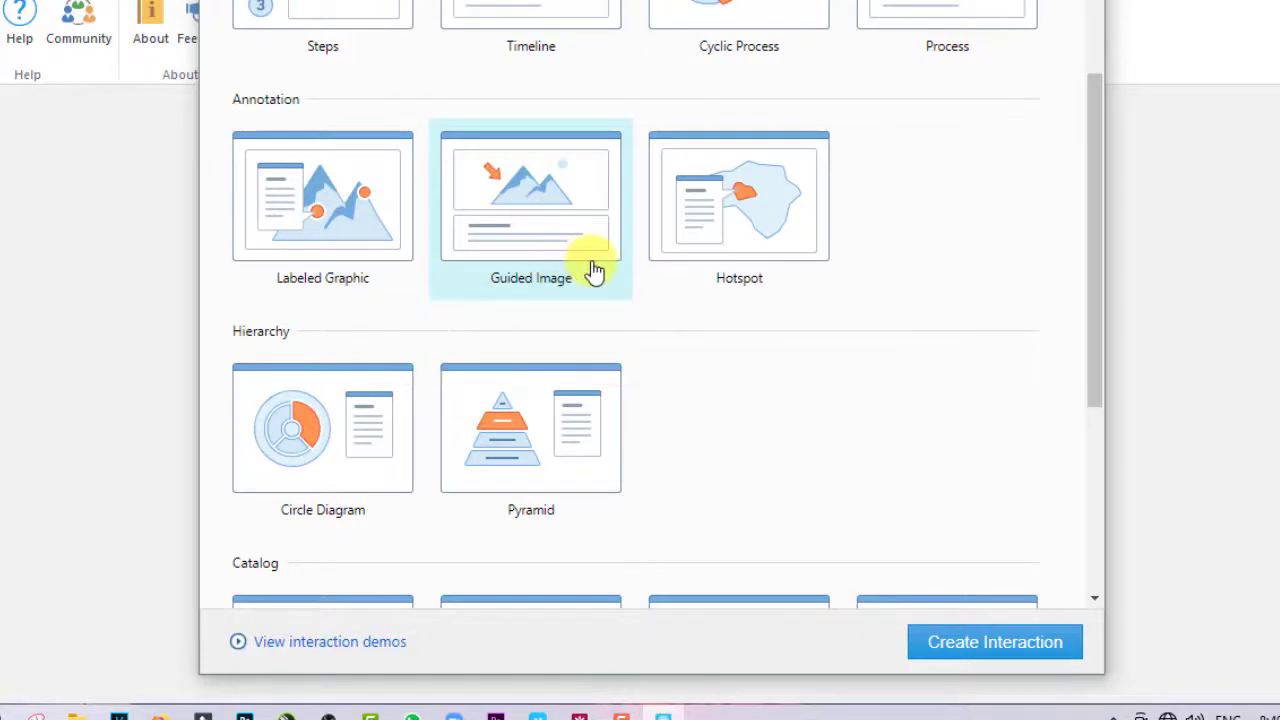
{"action": "scroll", "coordinate": [853, 270], "scroll_direction": "down", "scroll_amount": 2}
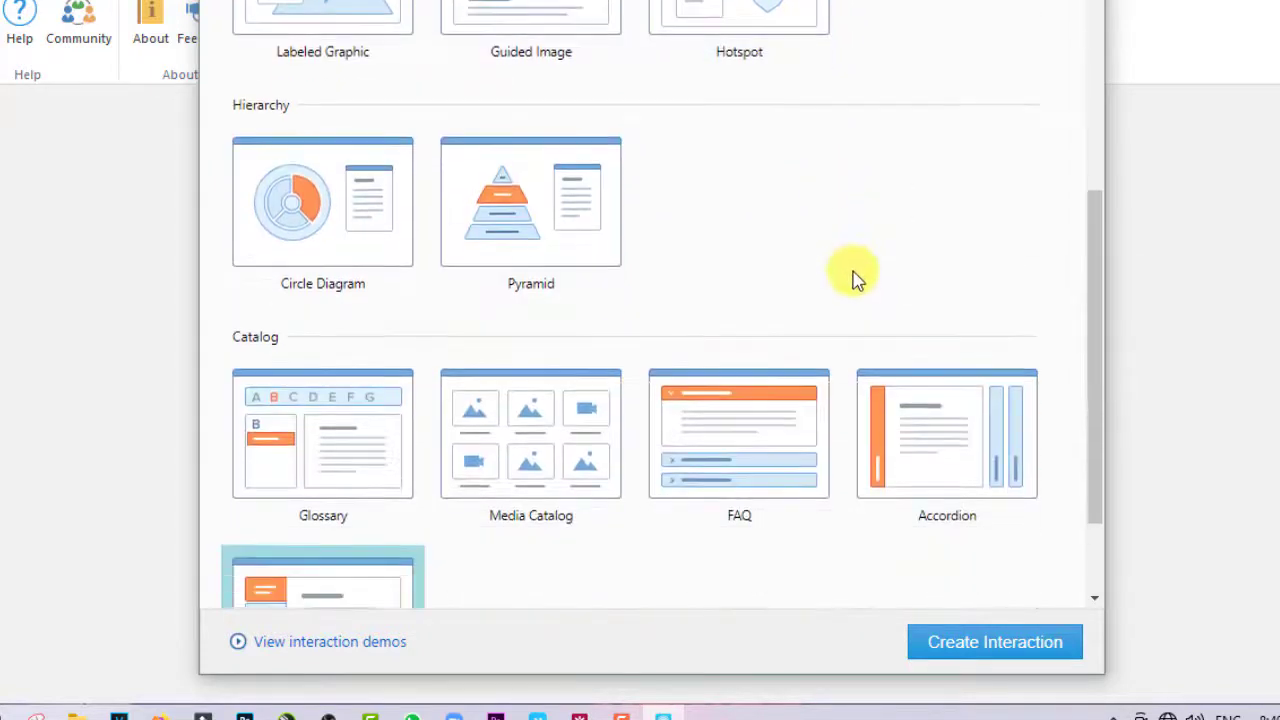
{"action": "scroll", "coordinate": [855, 280], "scroll_direction": "down", "scroll_amount": 1}
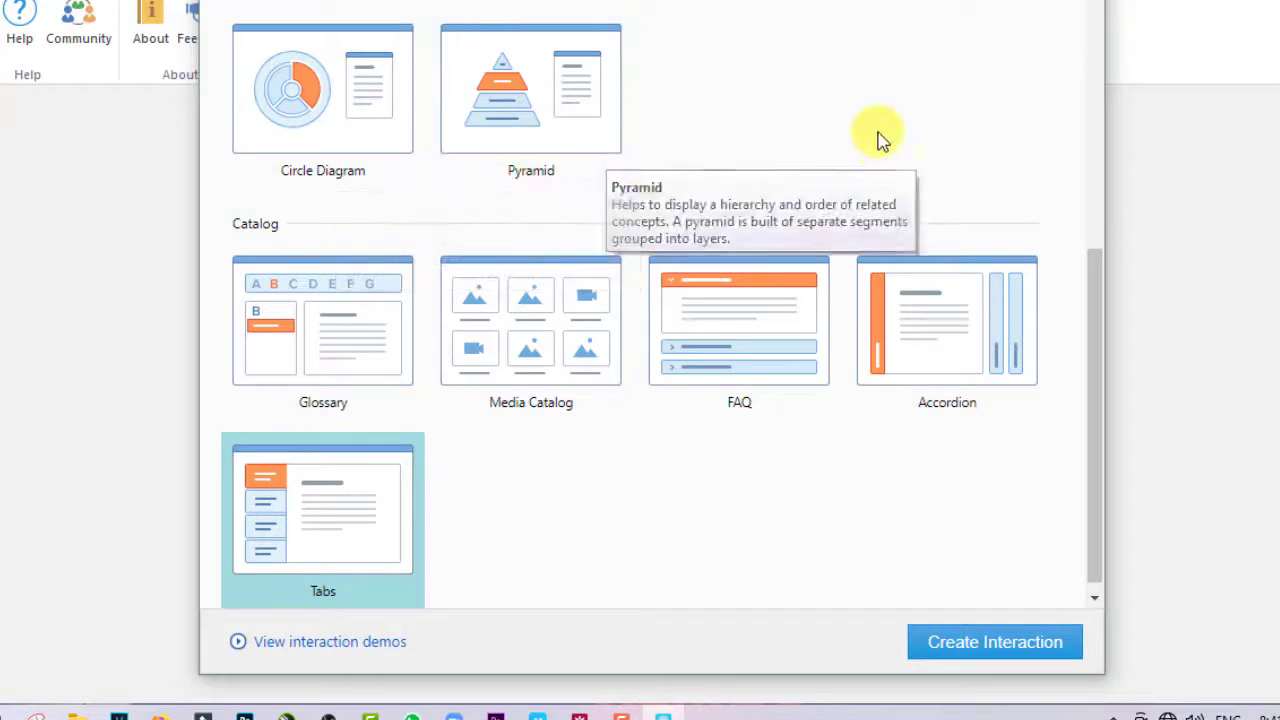
{"action": "scroll", "coordinate": [900, 135], "scroll_direction": "down", "scroll_amount": 1}
{"action": "left_click", "coordinate": [1092, 480]}
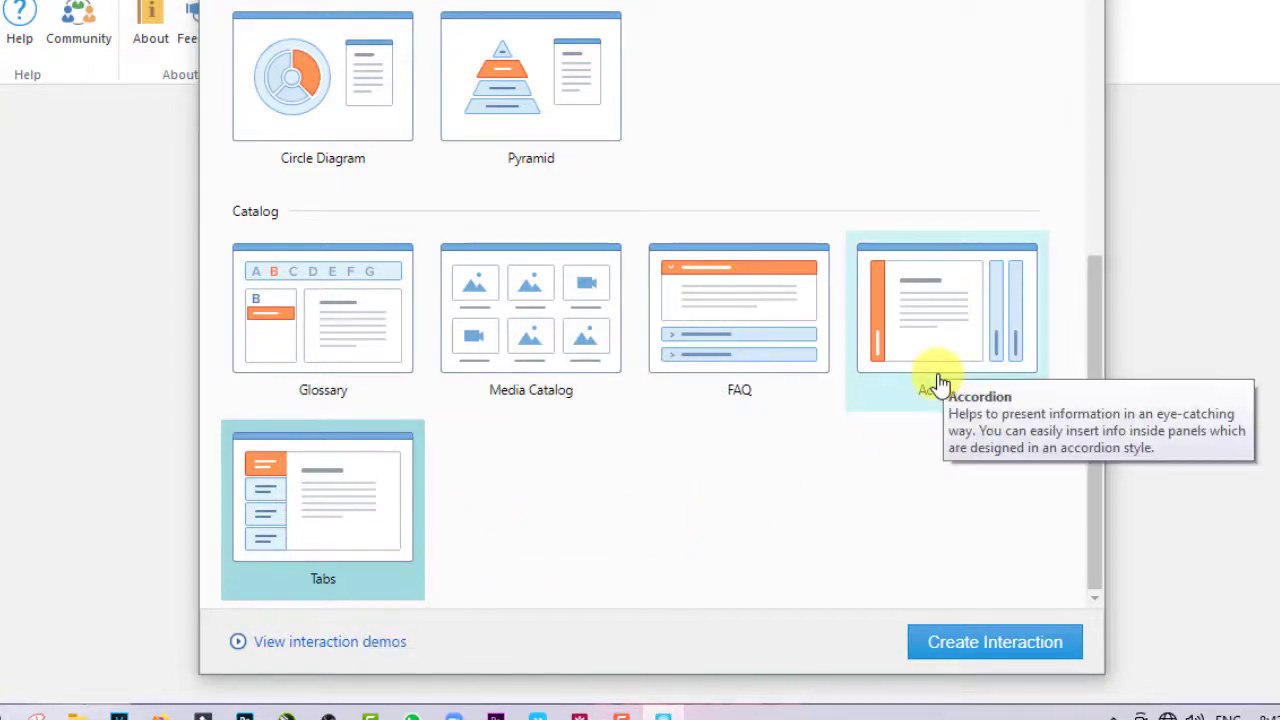
{"action": "left_click", "coordinate": [525, 395]}
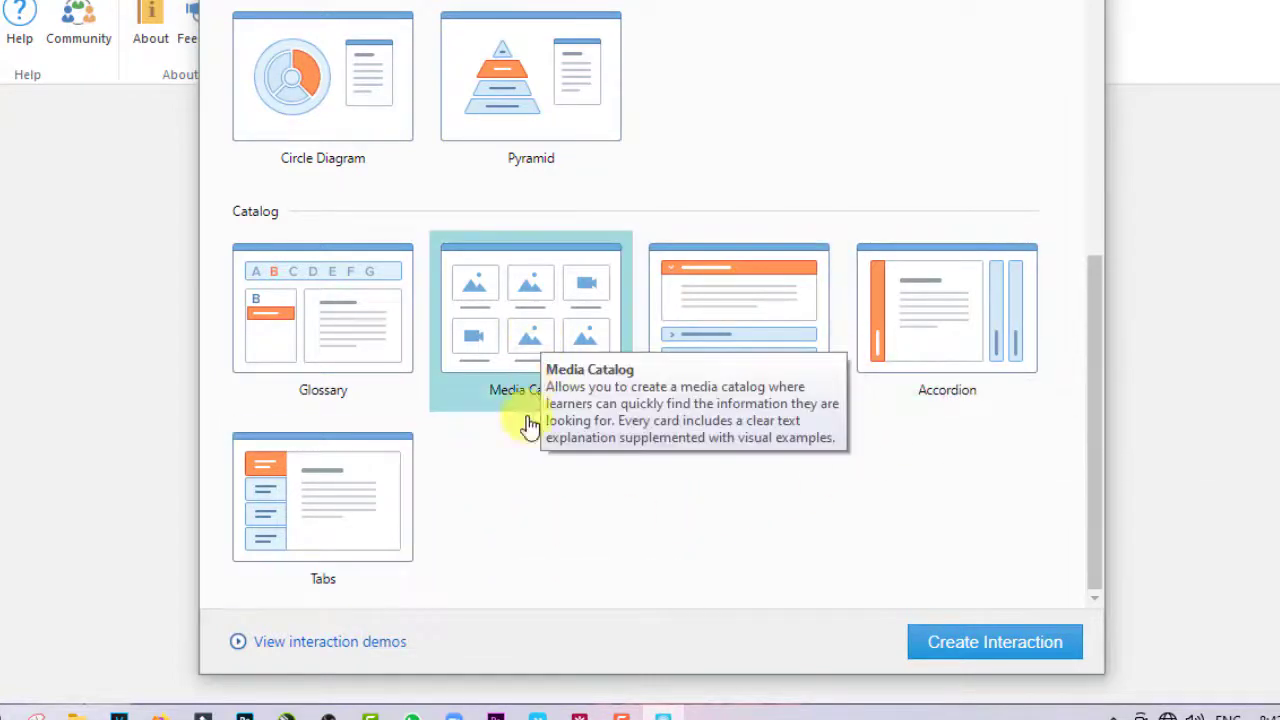
{"action": "left_click", "coordinate": [975, 645]}
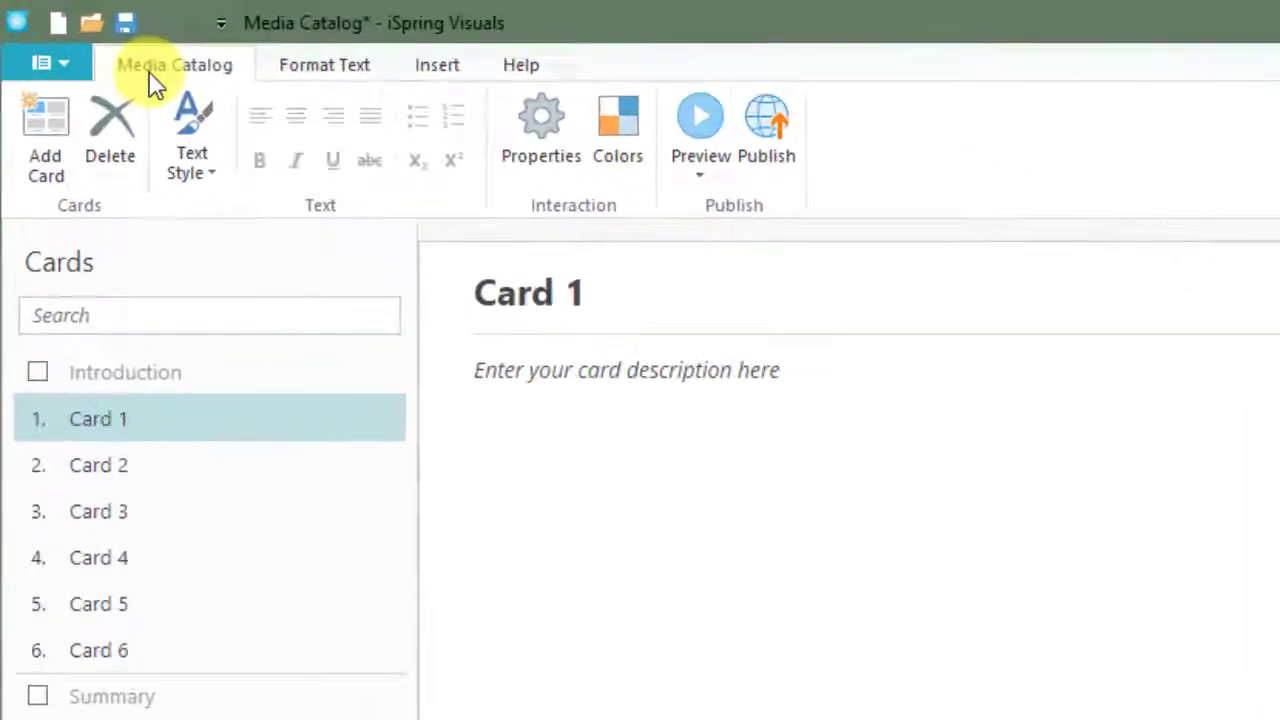
Step: Examine the available commands for catalog cards, text formatting, media and content insertion, and help
{"action": "left_click", "coordinate": [178, 76]}
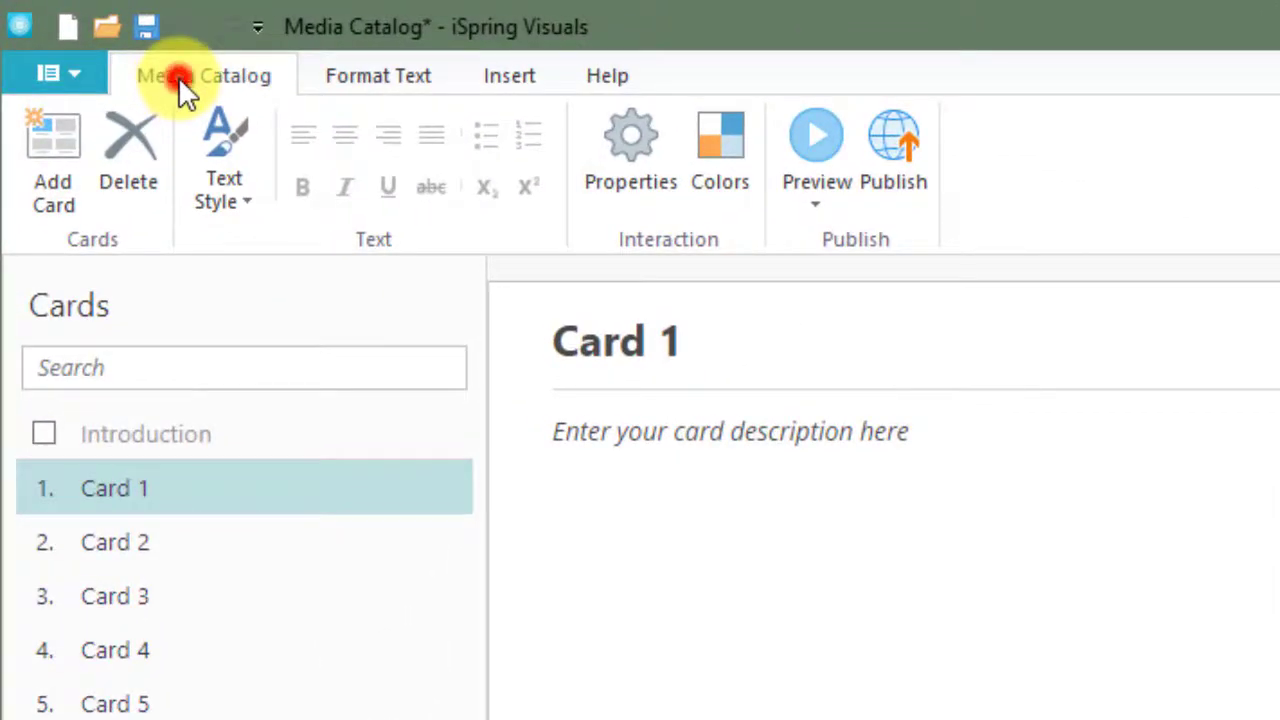
{"action": "left_click", "coordinate": [335, 75]}
{"action": "left_click", "coordinate": [516, 76]}
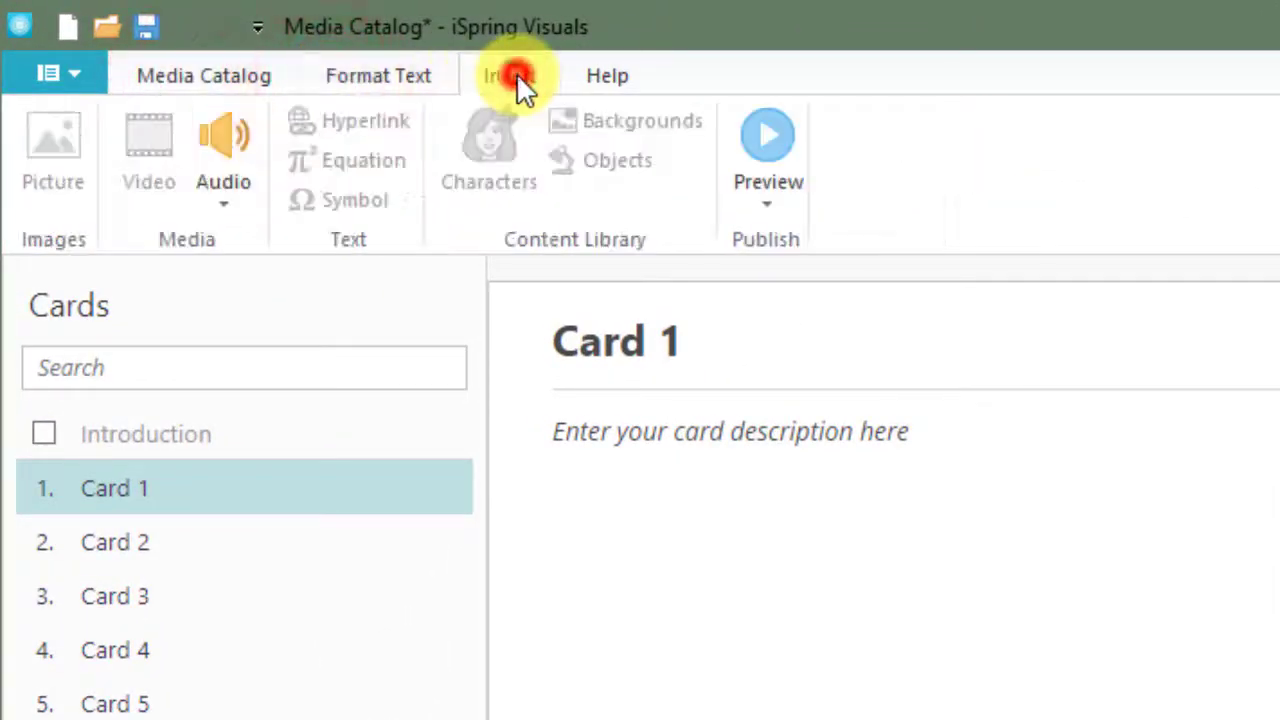
{"action": "left_click", "coordinate": [620, 75]}
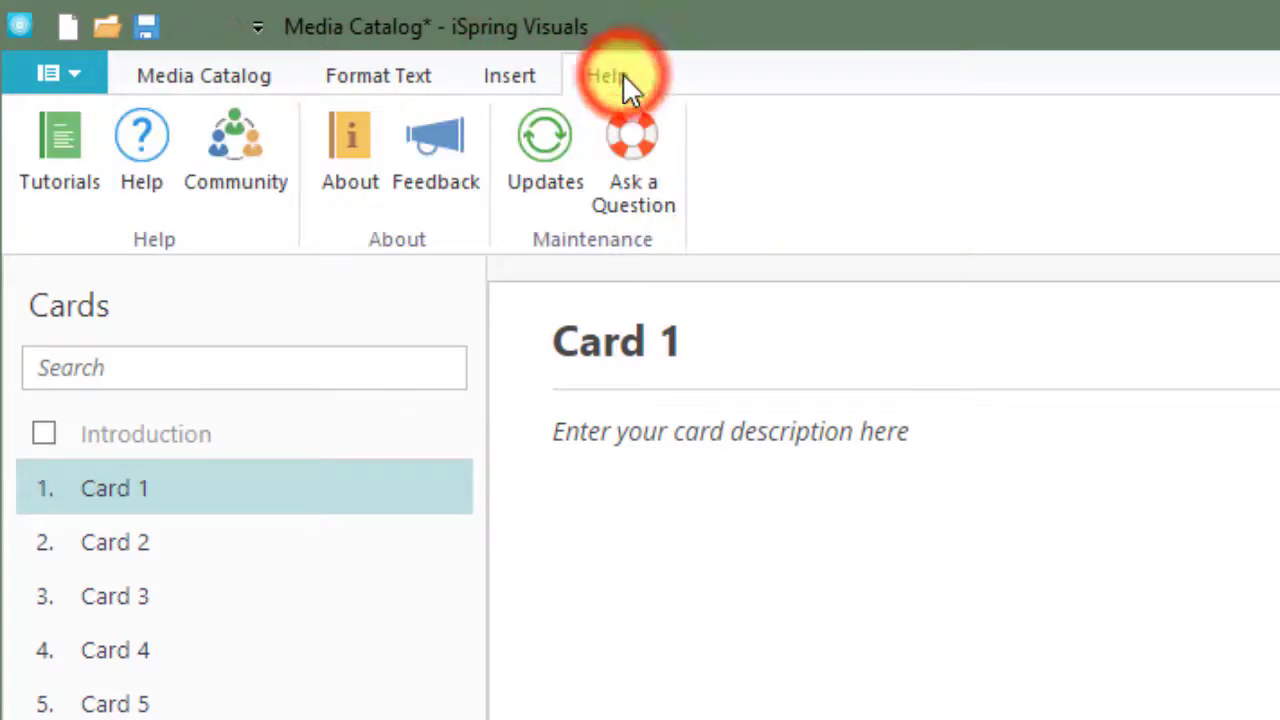
{"action": "left_click", "coordinate": [212, 80]}
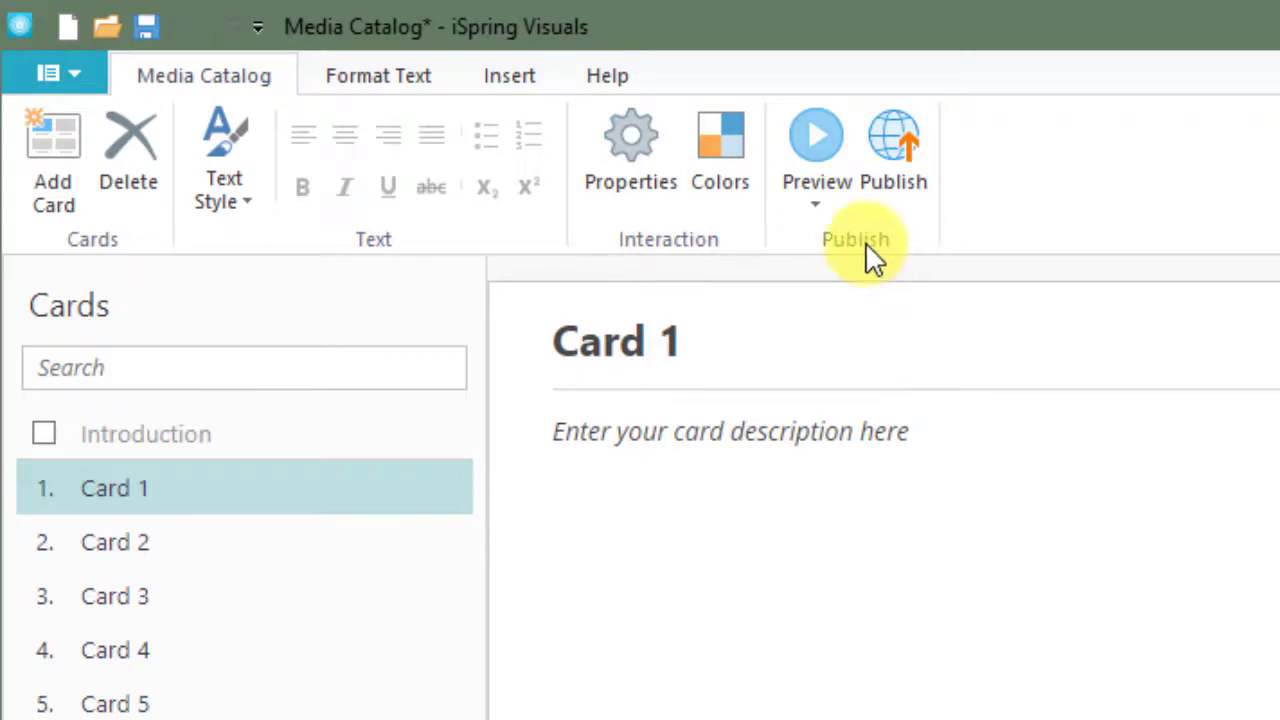
{"action": "left_click", "coordinate": [402, 80]}
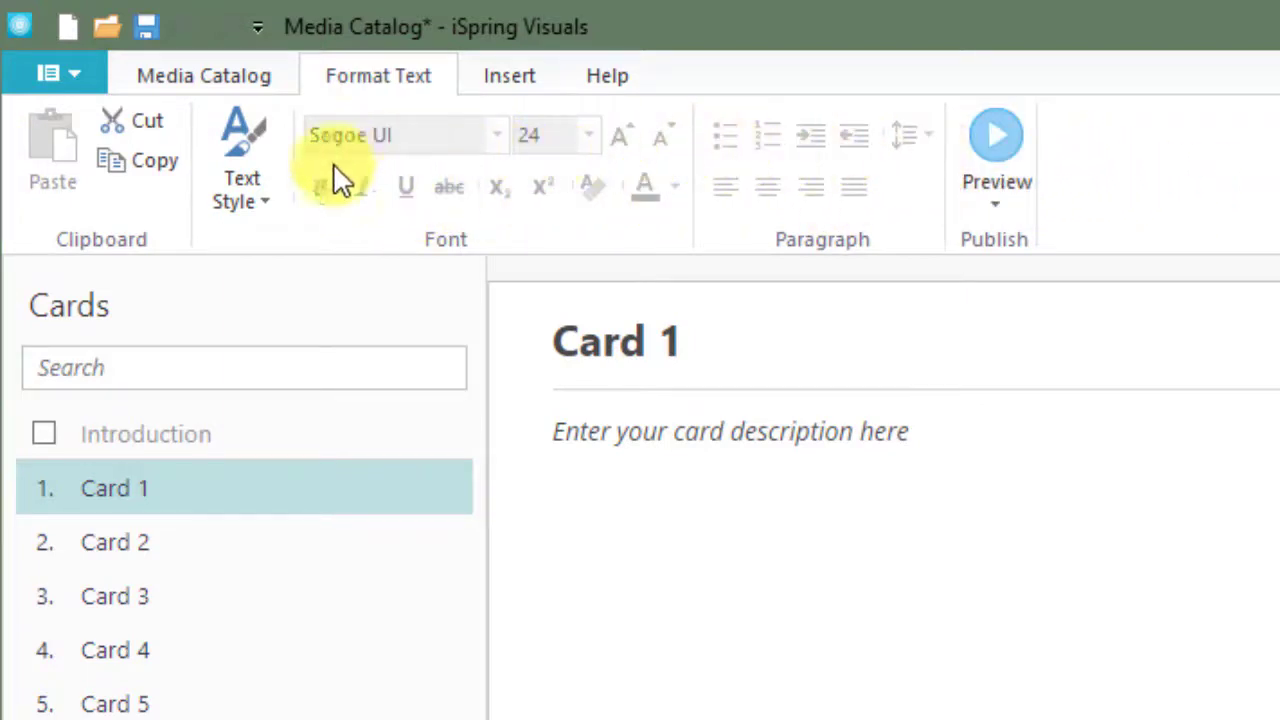
{"action": "left_click", "coordinate": [511, 70]}
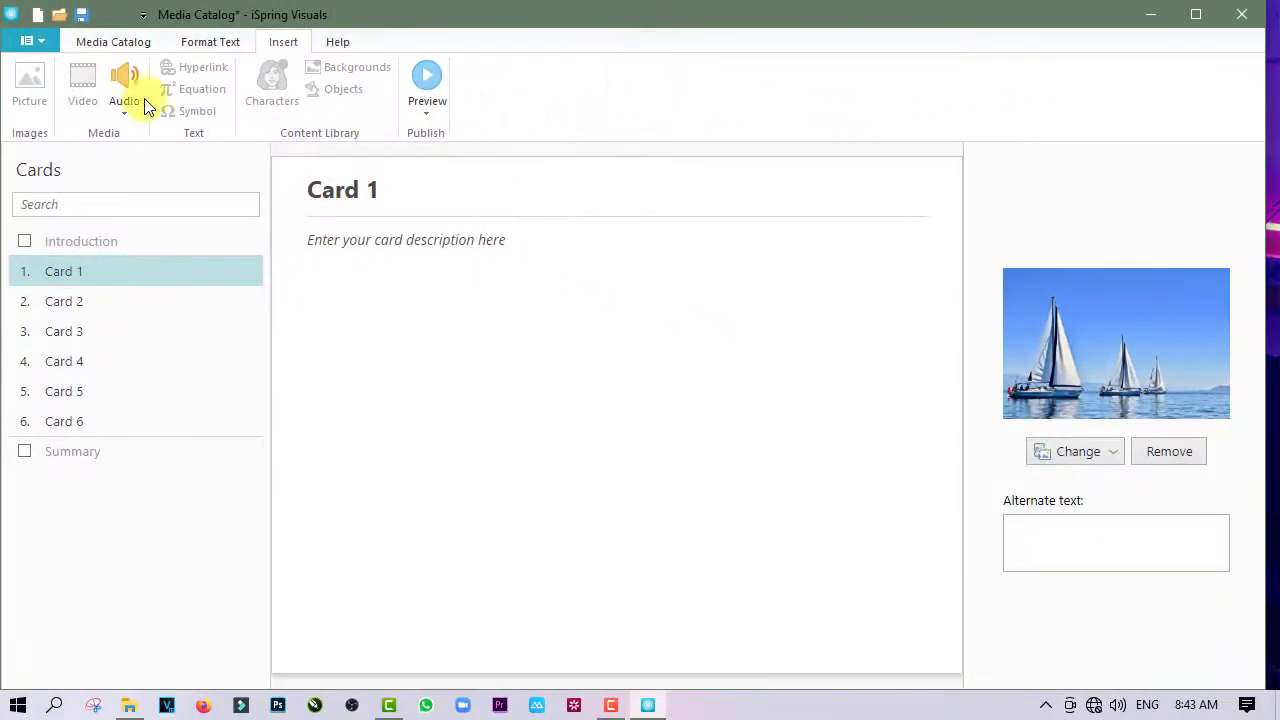
{"action": "left_click", "coordinate": [111, 41]}
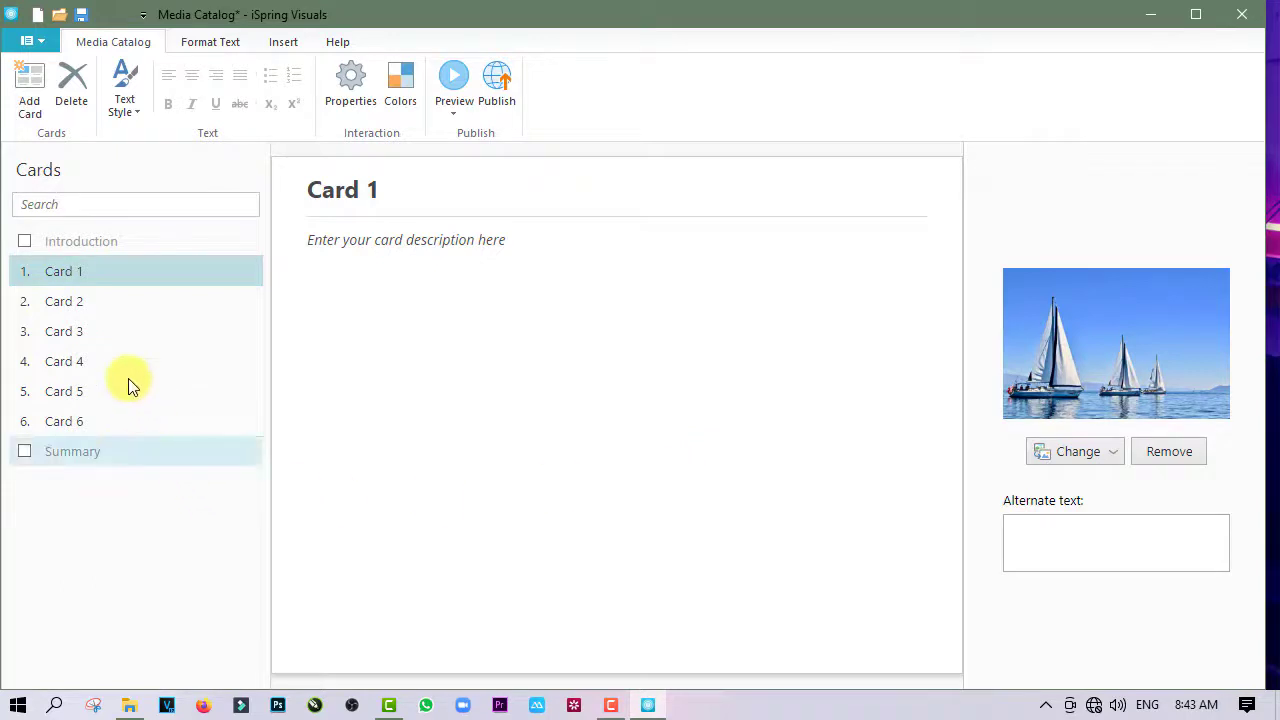
Step: Add two new cards directly after Card 1
{"action": "left_click", "coordinate": [130, 298]}
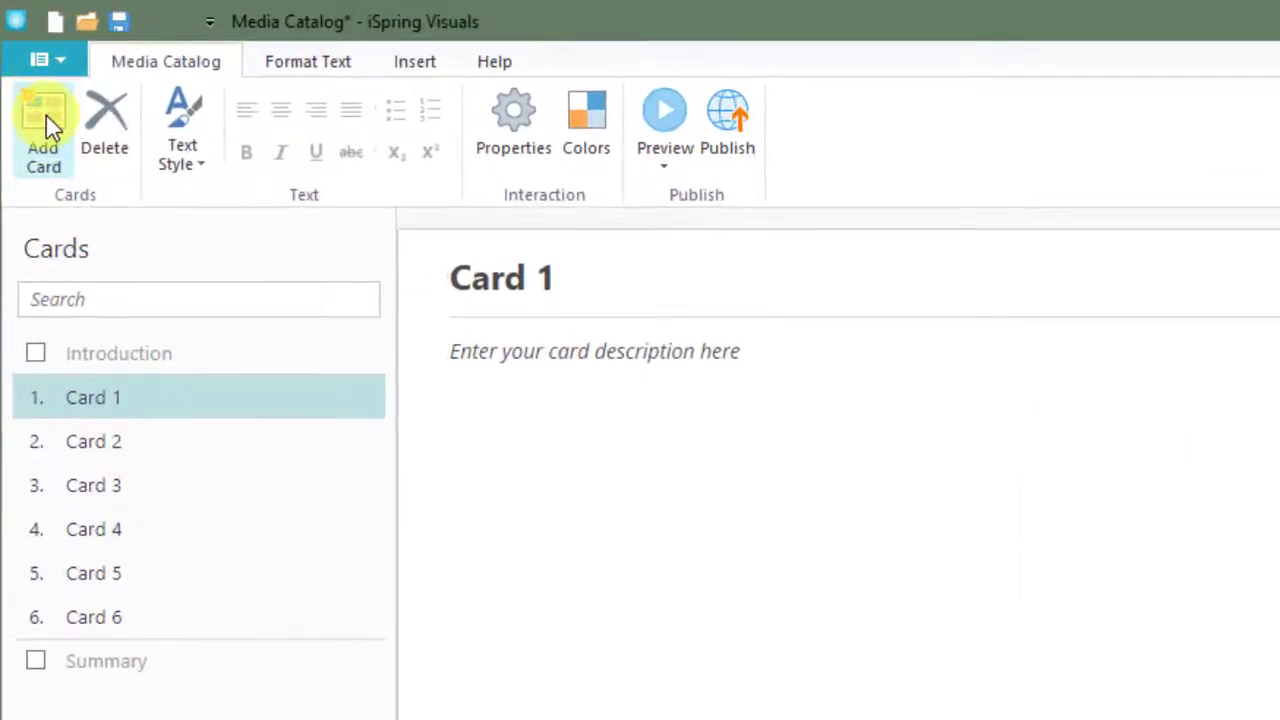
{"action": "left_click", "coordinate": [46, 115]}
{"action": "left_click", "coordinate": [46, 114]}
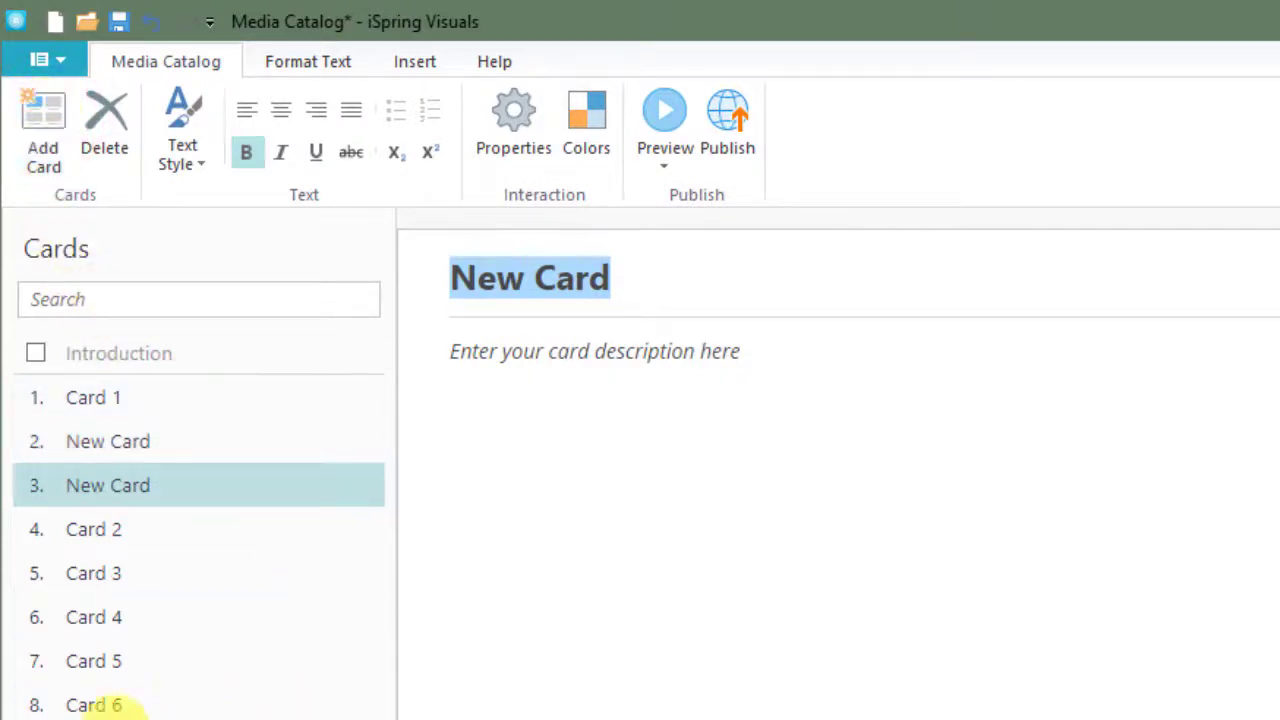
Step: Delete Card 6 from the card list and return to Card 1
{"action": "left_click", "coordinate": [94, 706]}
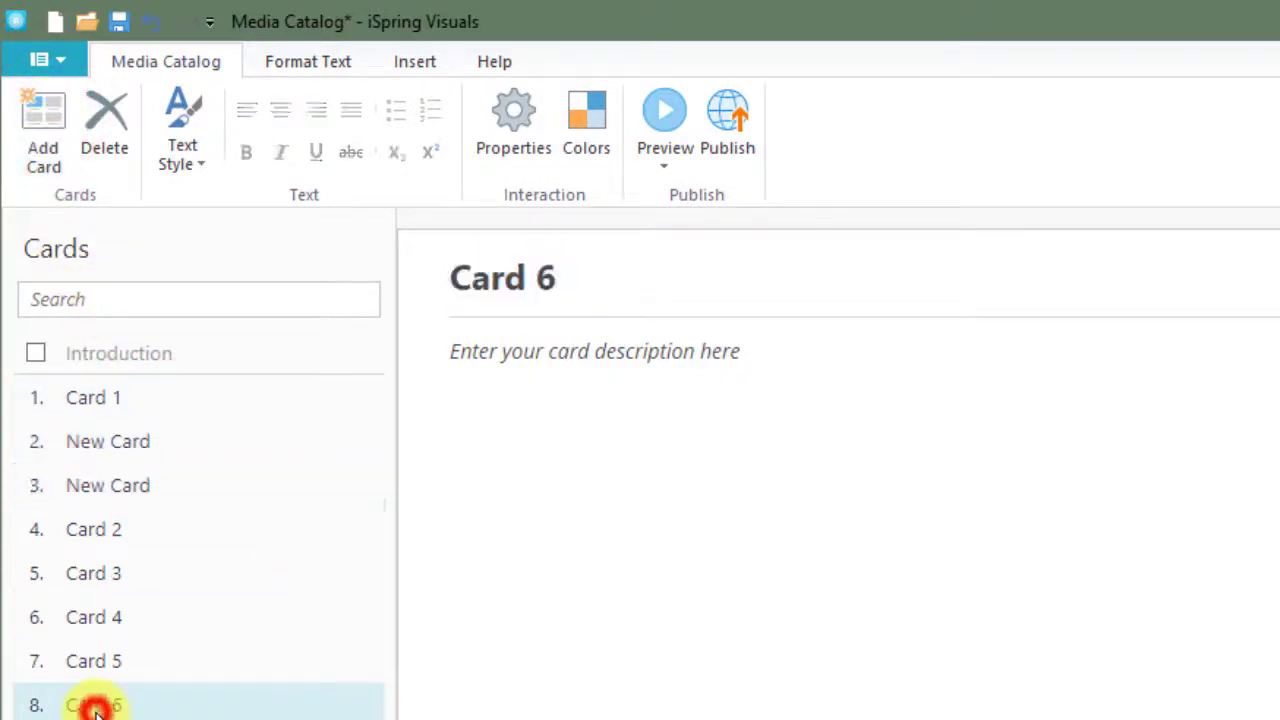
{"action": "left_click", "coordinate": [107, 134]}
{"action": "left_click", "coordinate": [141, 406]}
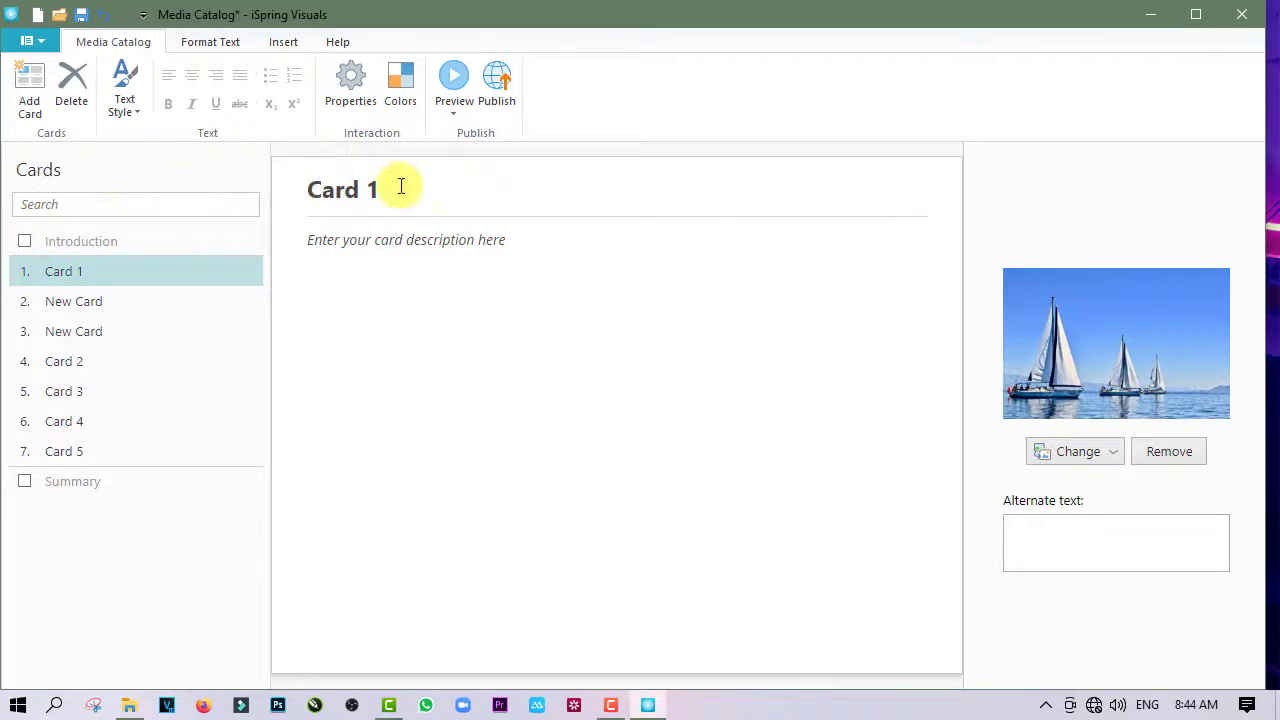
Step: Enable the Introduction page, clear its title and place the cursor in its introduction text
{"action": "left_click", "coordinate": [24, 244]}
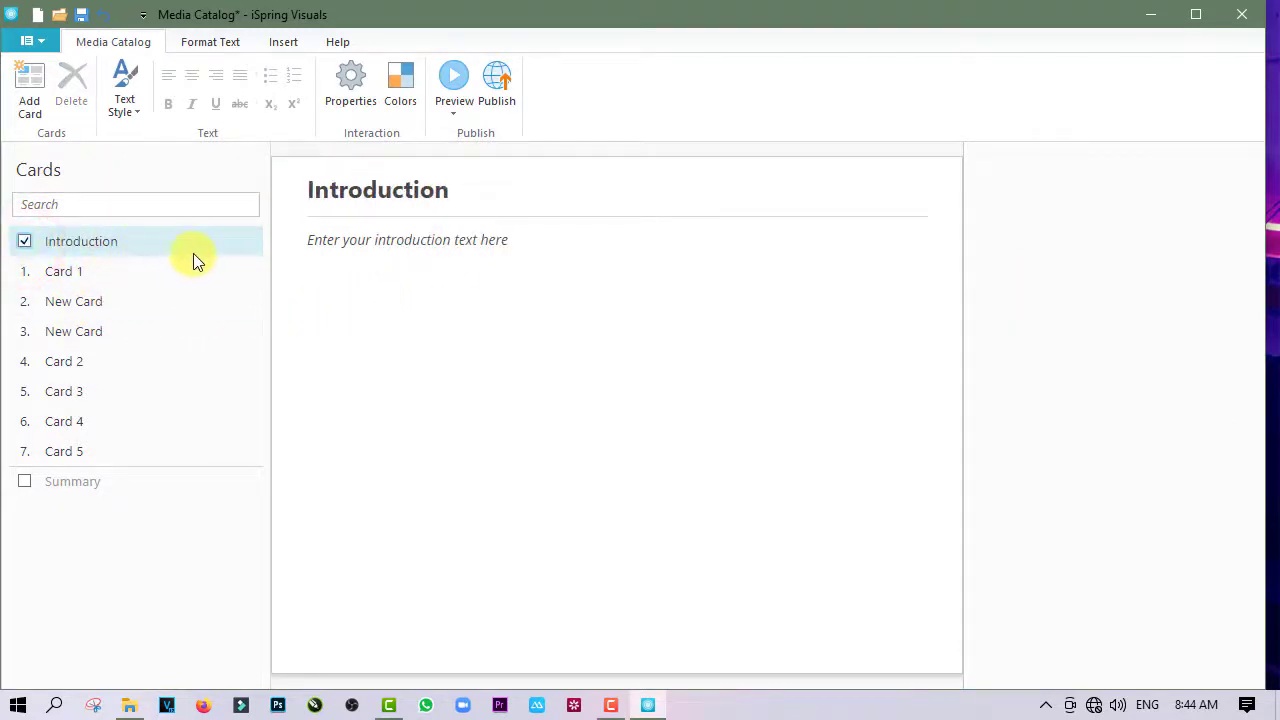
{"action": "double_click", "coordinate": [497, 193]}
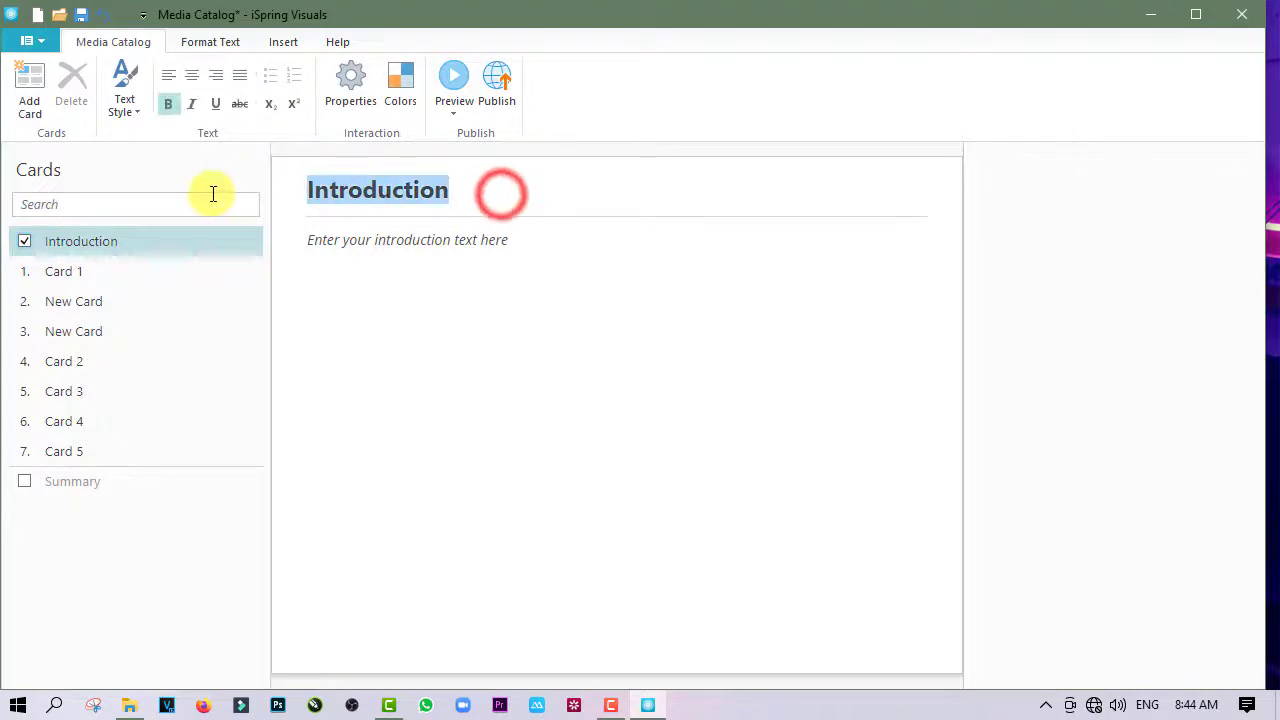
{"action": "key", "text": "BackSpace"}
{"action": "left_click", "coordinate": [363, 245]}
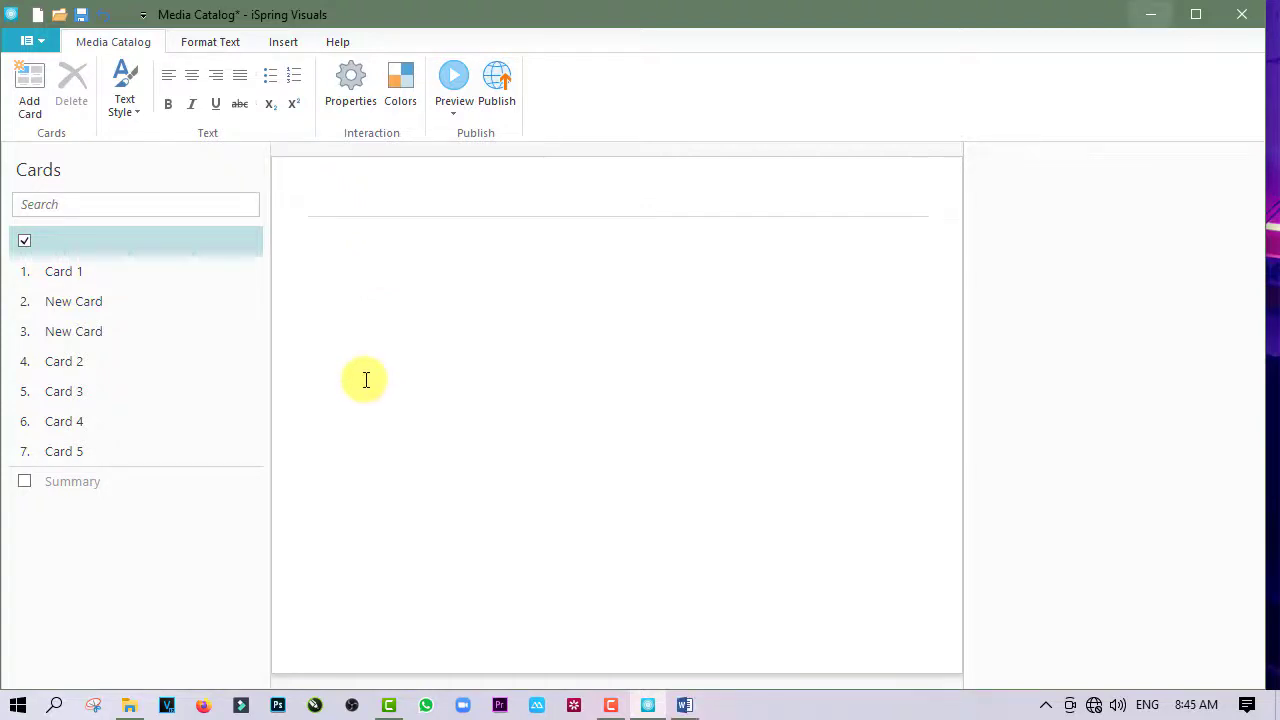
Step: Examine the document Daftar Biografi Singkat Presiden Indonesia in Word and the president pictures in File Explorer's tutorial-11 folder
{"action": "left_click", "coordinate": [685, 705]}
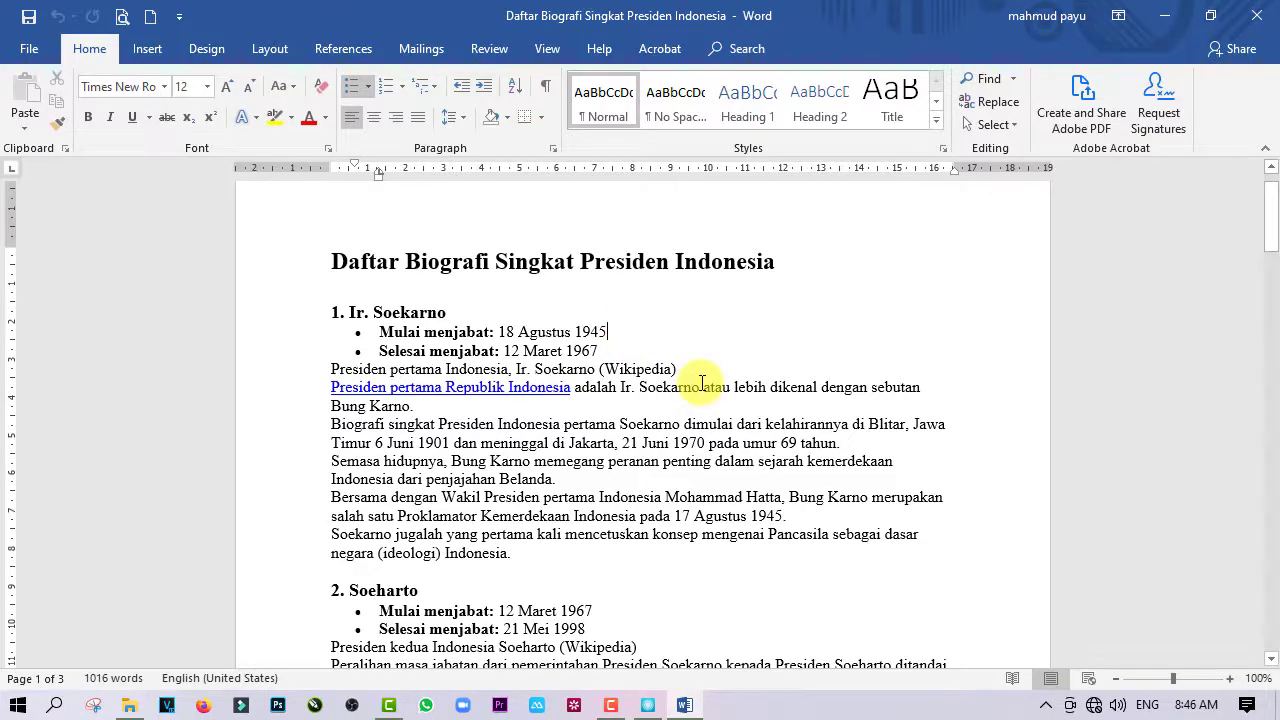
{"action": "scroll", "coordinate": [555, 375], "scroll_direction": "down", "scroll_amount": 20}
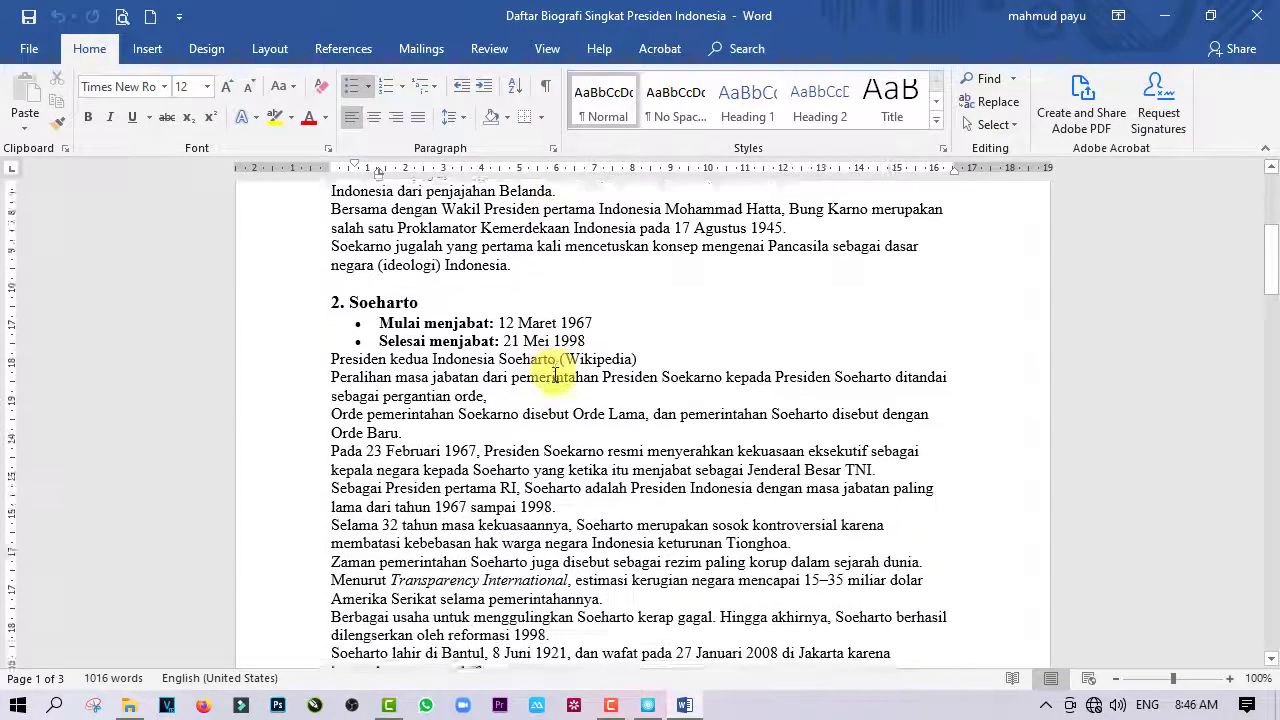
{"action": "scroll", "coordinate": [555, 372], "scroll_direction": "down", "scroll_amount": 20}
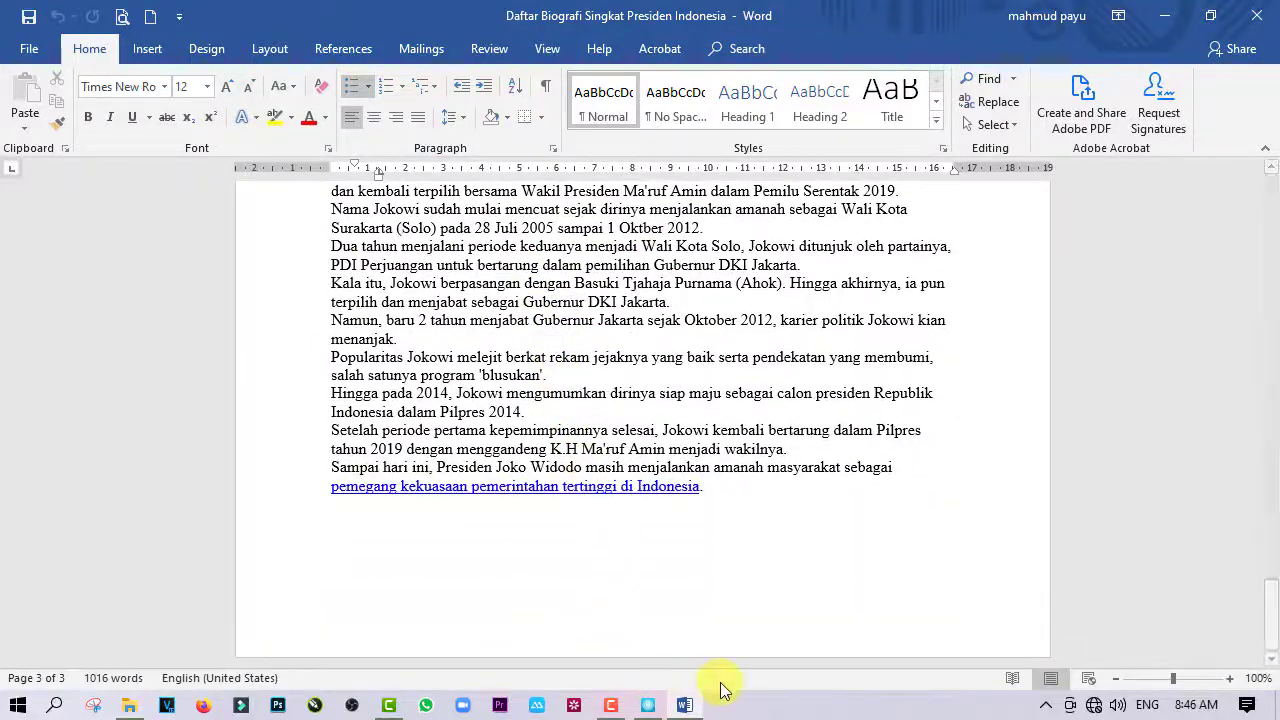
{"action": "left_click", "coordinate": [127, 707]}
{"action": "left_click", "coordinate": [418, 160]}
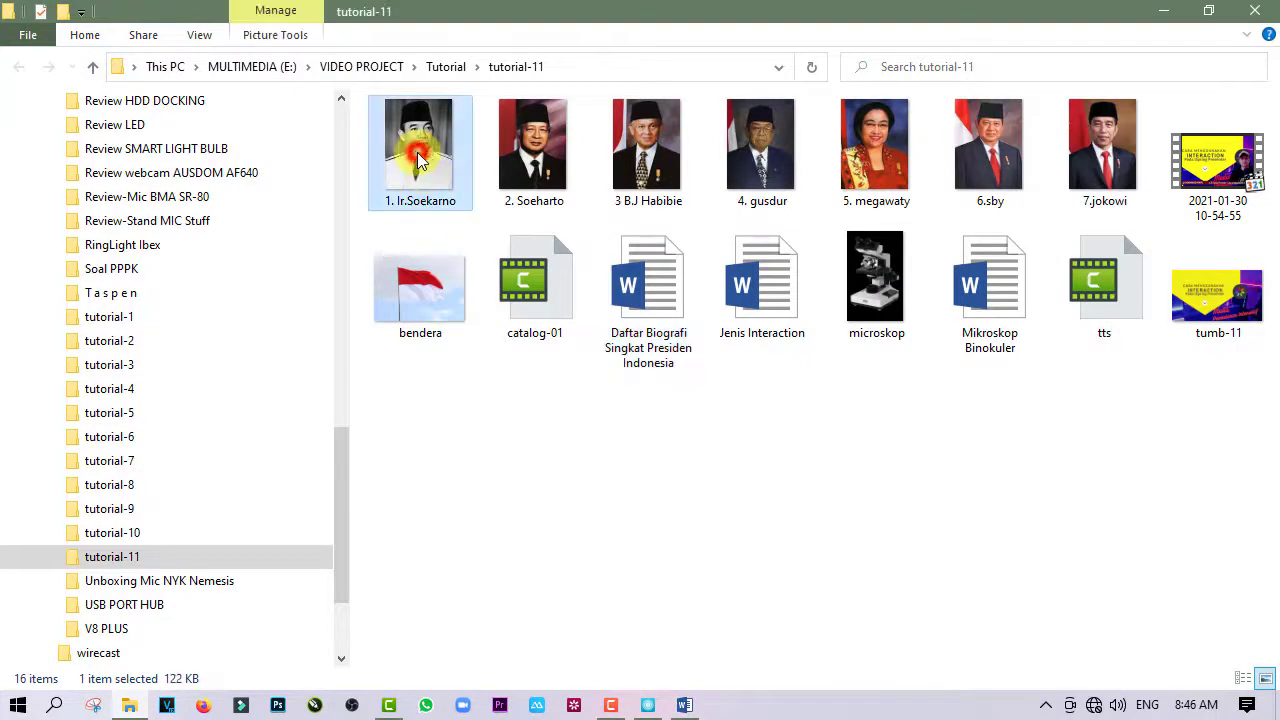
{"action": "left_click", "coordinate": [1100, 145]}
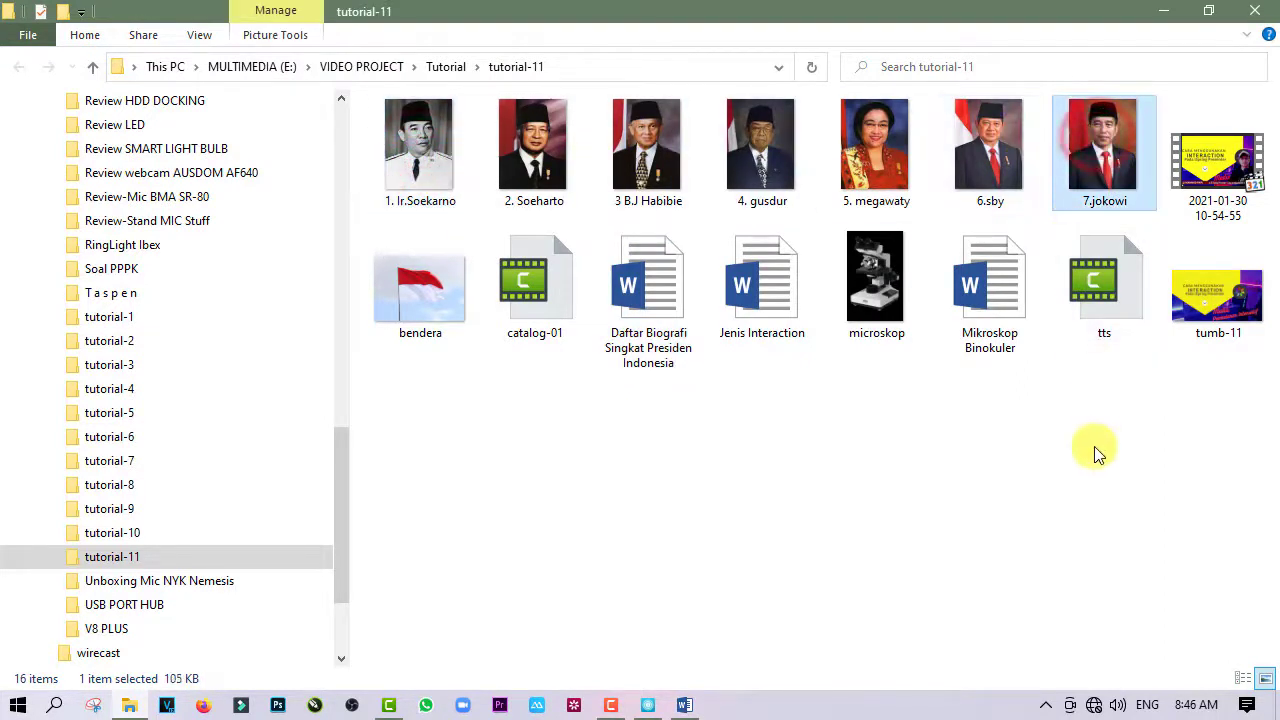
{"action": "left_click", "coordinate": [1071, 503]}
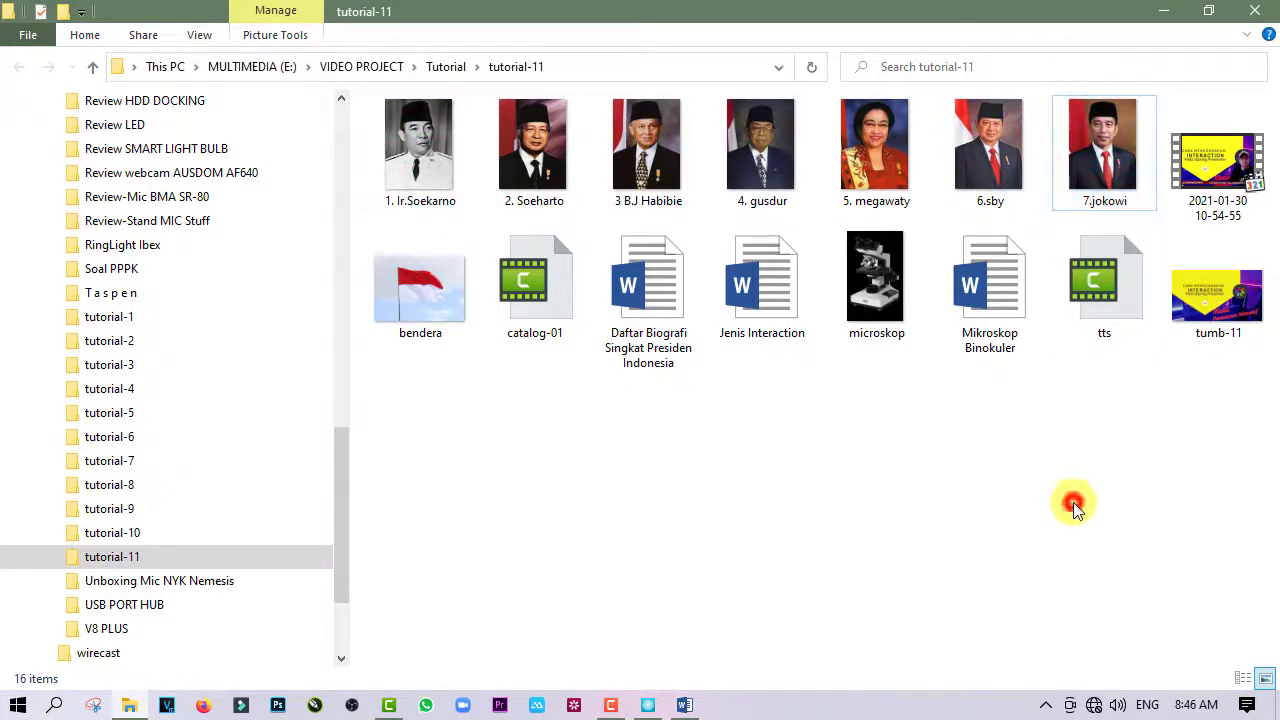
{"action": "left_click", "coordinate": [1166, 14]}
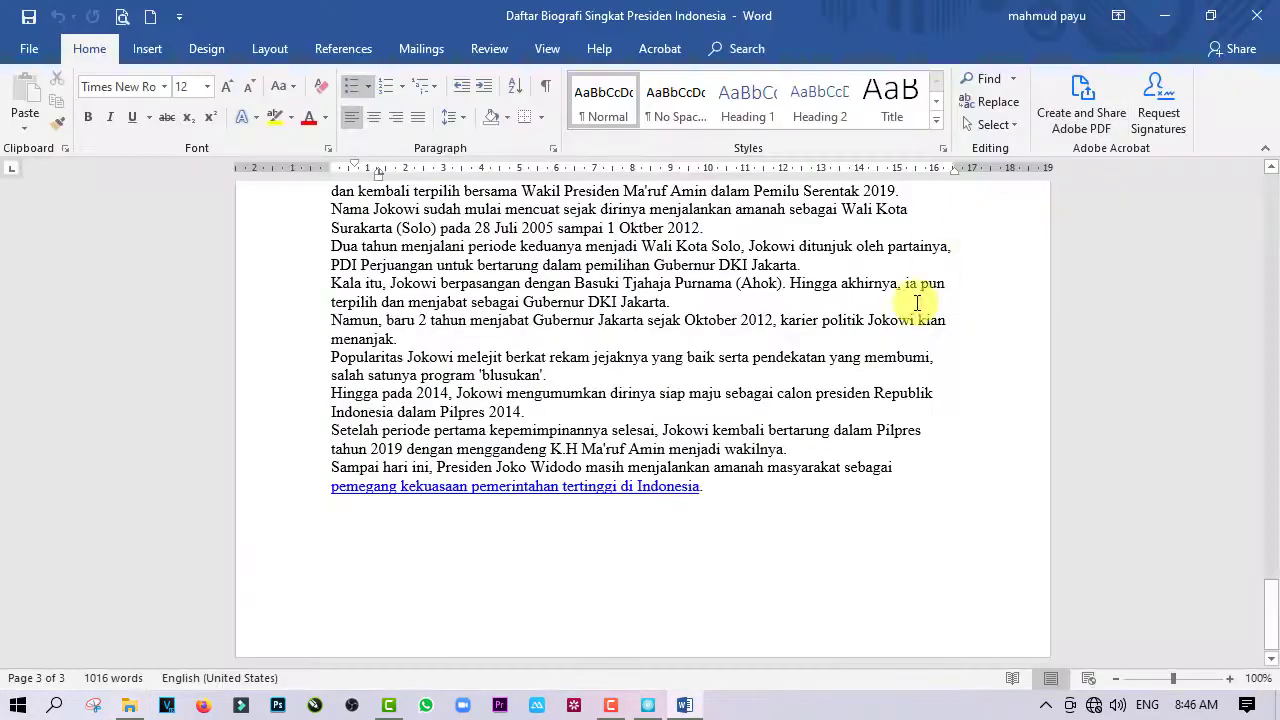
Step: Copy the heading "Daftar Biografi Singkat Presiden Indonesia" from the start of the Word document
{"action": "scroll", "coordinate": [900, 390], "scroll_direction": "up", "scroll_amount": 20}
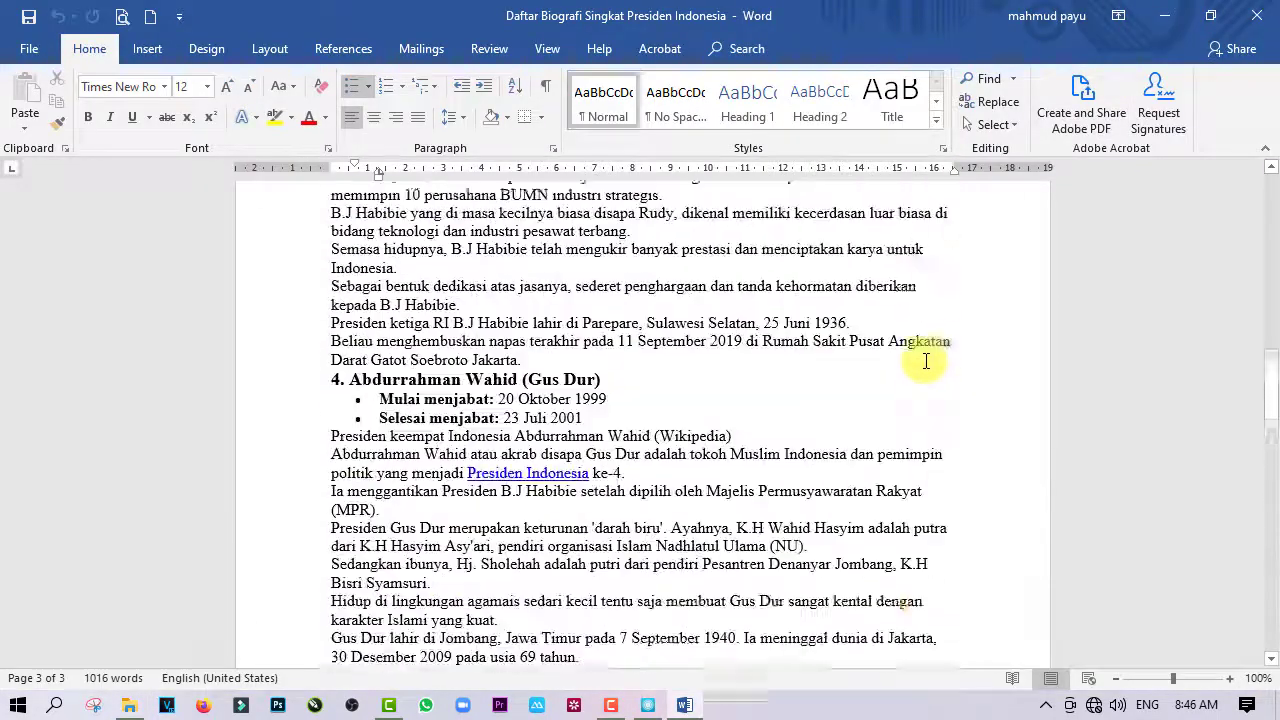
{"action": "scroll", "coordinate": [930, 350], "scroll_direction": "up", "scroll_amount": 20}
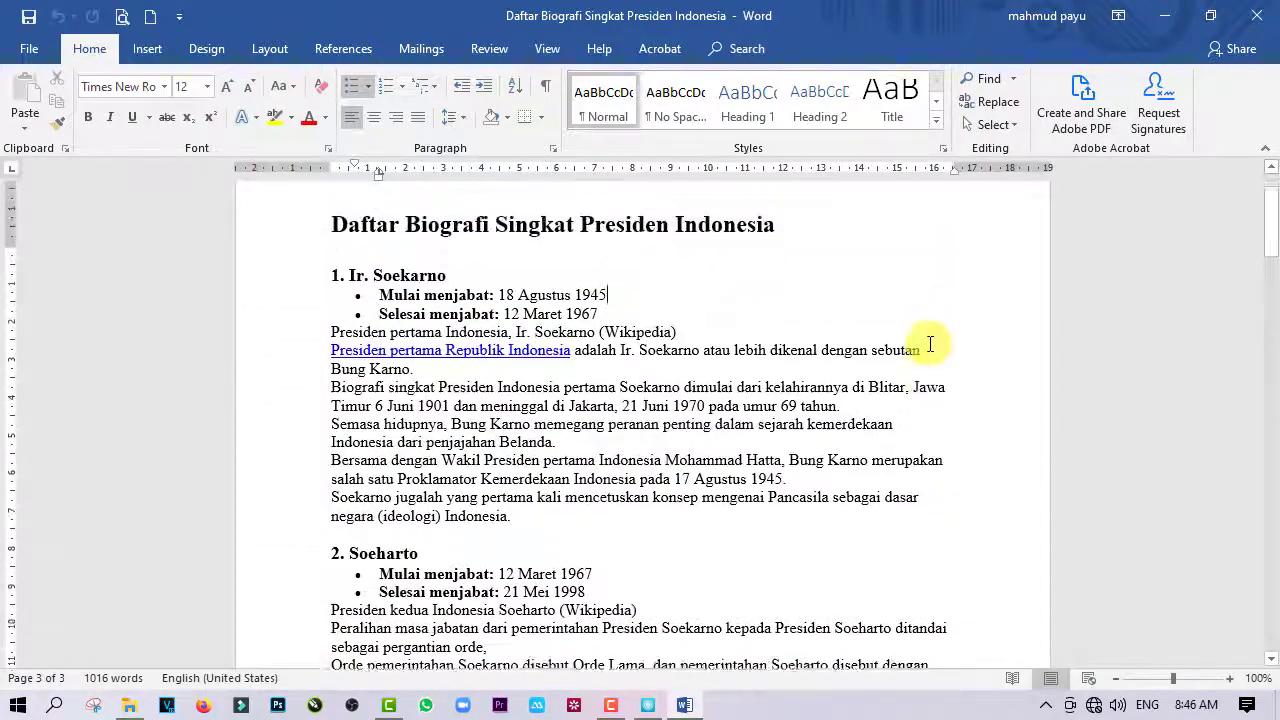
{"action": "triple_click", "coordinate": [470, 216]}
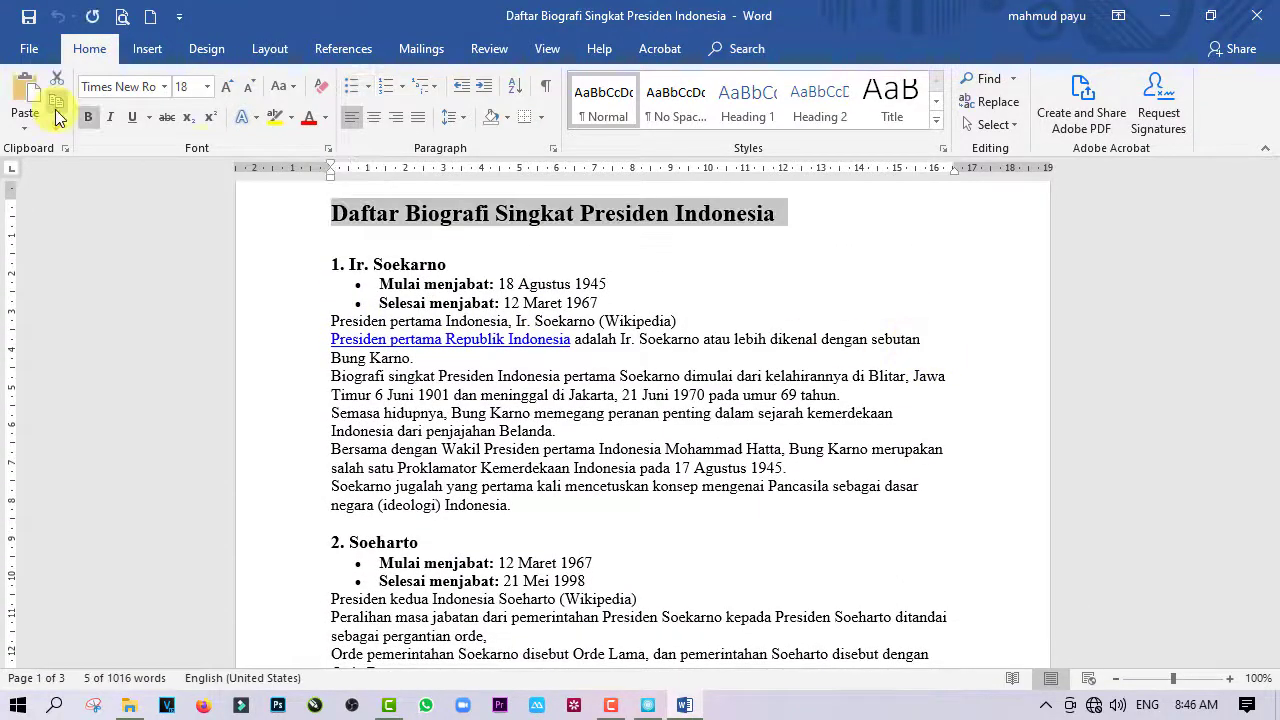
{"action": "right_click", "coordinate": [473, 216]}
{"action": "left_click", "coordinate": [510, 251]}
Step: Switch to iSpring Visuals, paste the heading into the introduction text and break the line before "Presiden Indonesia"
{"action": "left_click", "coordinate": [648, 705]}
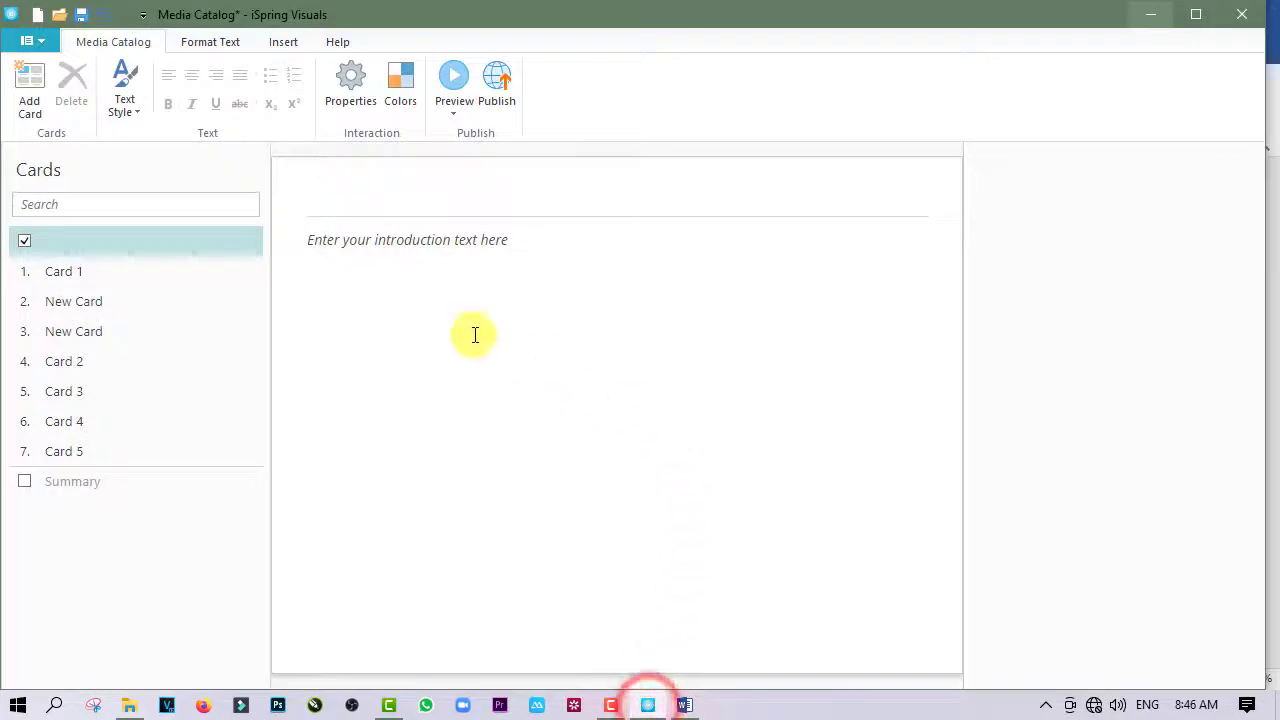
{"action": "left_click", "coordinate": [354, 241]}
{"action": "right_click", "coordinate": [354, 241]}
{"action": "left_click", "coordinate": [392, 296]}
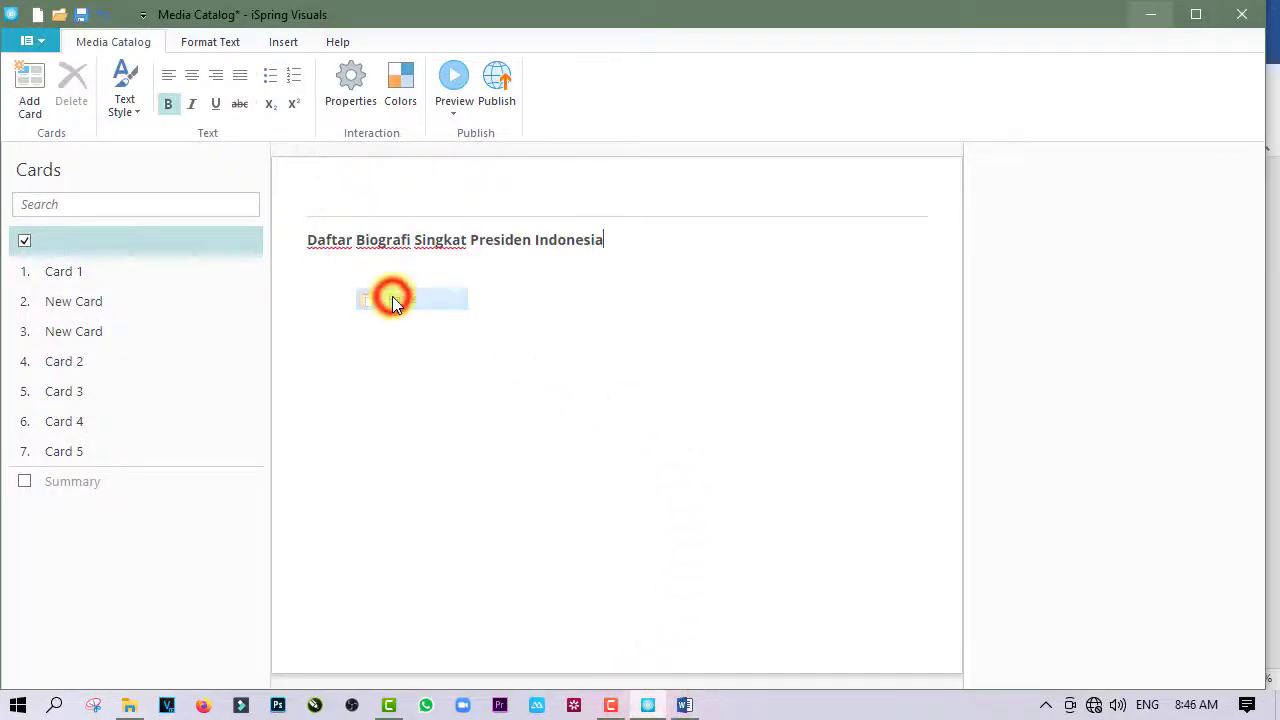
{"action": "key", "text": "Left"}
{"action": "key", "text": "Return"}
Step: Centre both introduction heading lines, set their line spacing to 1,0 and remove the space before and after the paragraphs
{"action": "left_click_drag", "start_coordinate": [608, 237], "coordinate": [303, 231]}
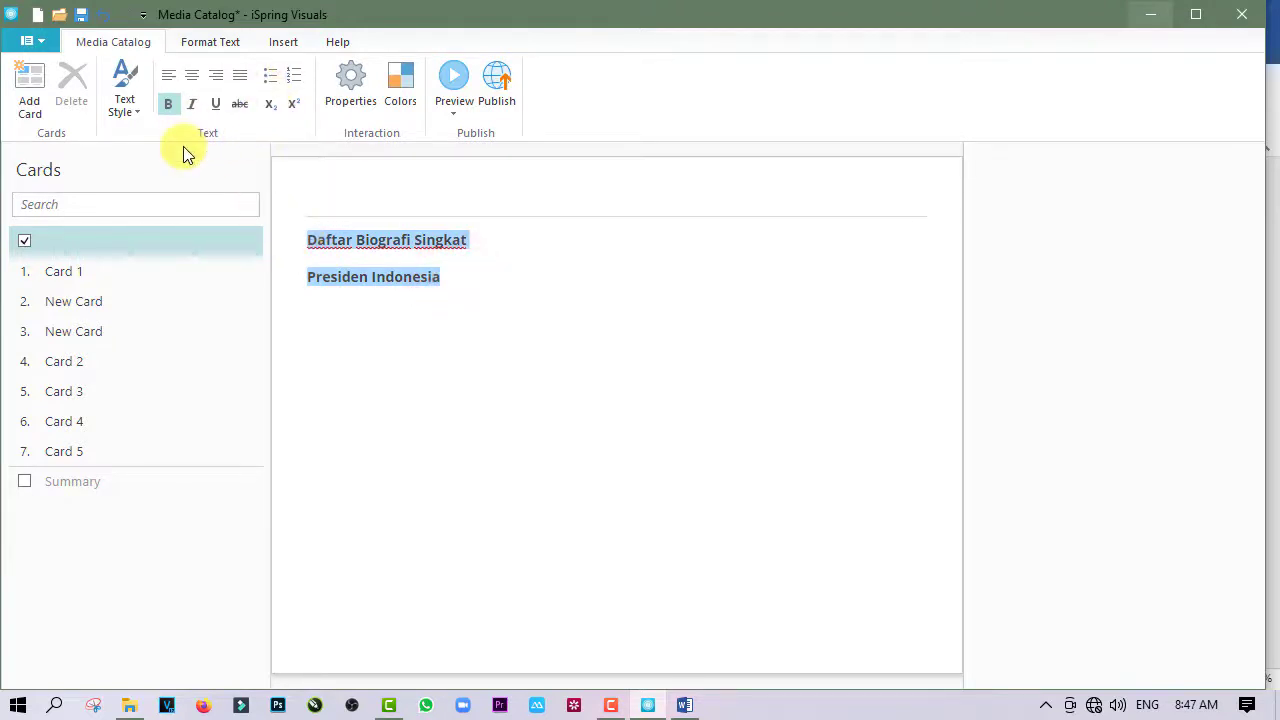
{"action": "left_click", "coordinate": [200, 43]}
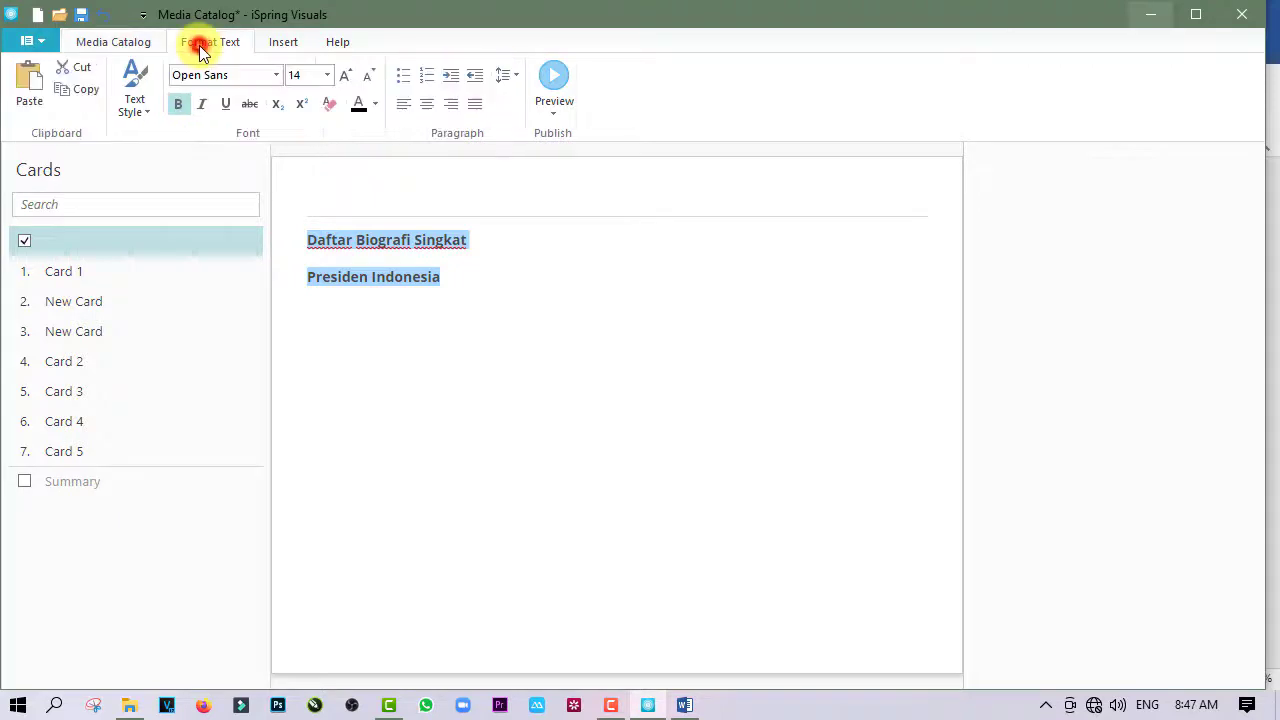
{"action": "left_click", "coordinate": [424, 107]}
{"action": "left_click", "coordinate": [515, 80]}
{"action": "left_click", "coordinate": [529, 104]}
{"action": "left_click", "coordinate": [514, 79]}
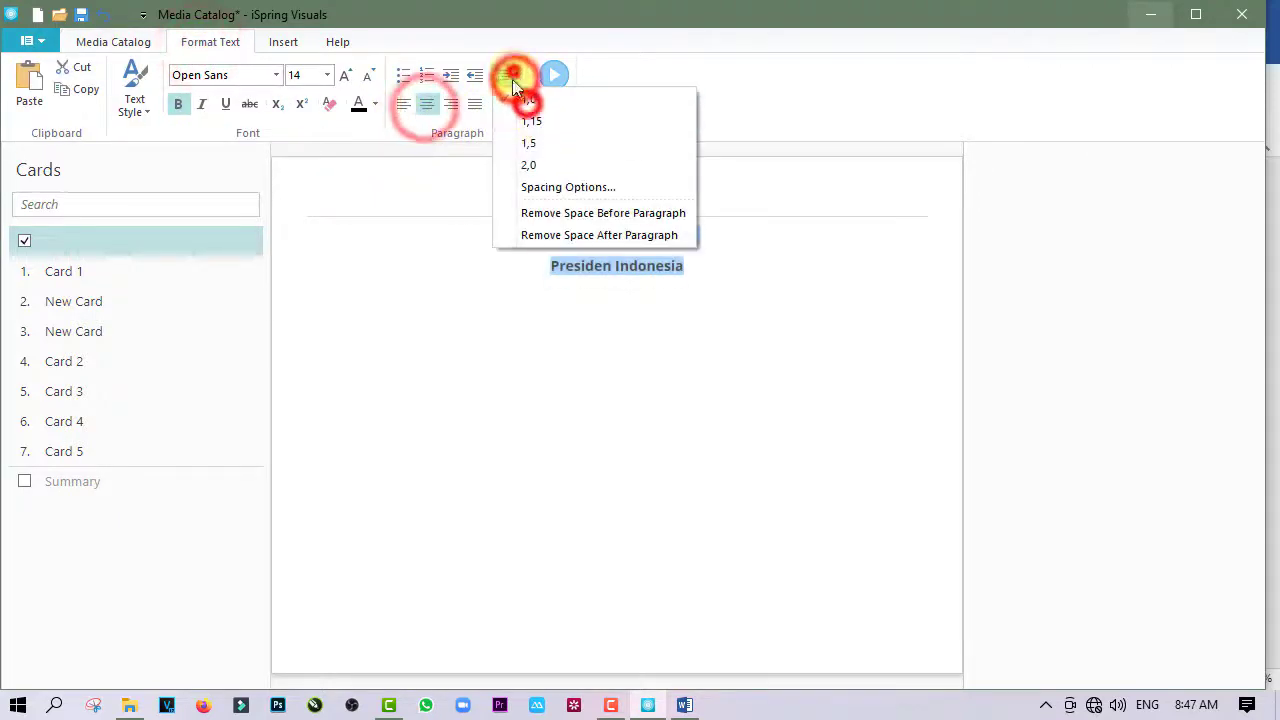
{"action": "left_click", "coordinate": [550, 211]}
{"action": "left_click", "coordinate": [516, 78]}
{"action": "left_click", "coordinate": [530, 238]}
Step: Insert blank lines above "Daftar Biografi Singkat" to move the heading towards the middle of the introduction page
{"action": "left_click", "coordinate": [538, 229]}
{"action": "key", "text": "Return"}
{"action": "key", "text": "Return"}
{"action": "key", "text": "Return"}
{"action": "key", "text": "Return"}
{"action": "key", "text": "Return"}
{"action": "key", "text": "Return"}
{"action": "key", "text": "Return"}
{"action": "key", "text": "Return"}
{"action": "key", "text": "Return"}
{"action": "key", "text": "Return"}
{"action": "key", "text": "Return"}
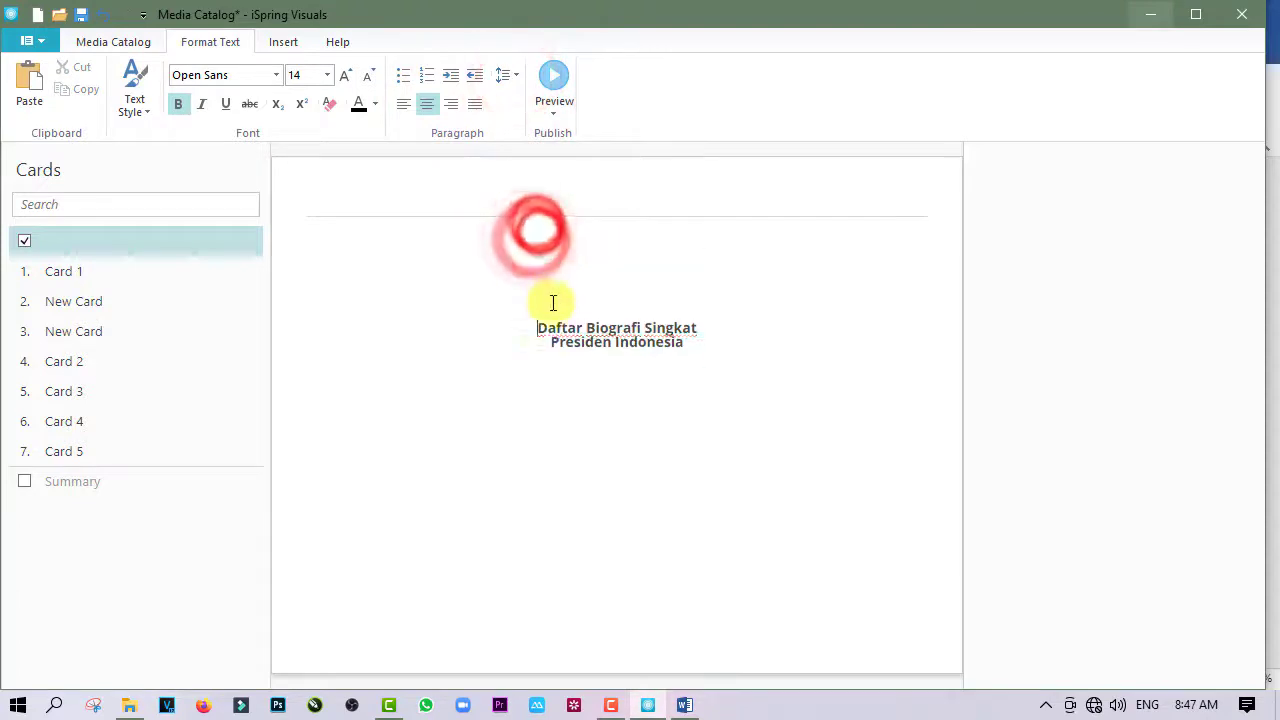
Step: Set both introduction heading lines to the Roboto font and enlarge them to size 32
{"action": "left_click_drag", "start_coordinate": [507, 376], "coordinate": [723, 403]}
{"action": "left_click_drag", "start_coordinate": [253, 77], "coordinate": [122, 81]}
{"action": "type", "text": "Roboto"}
{"action": "key", "text": "Return"}
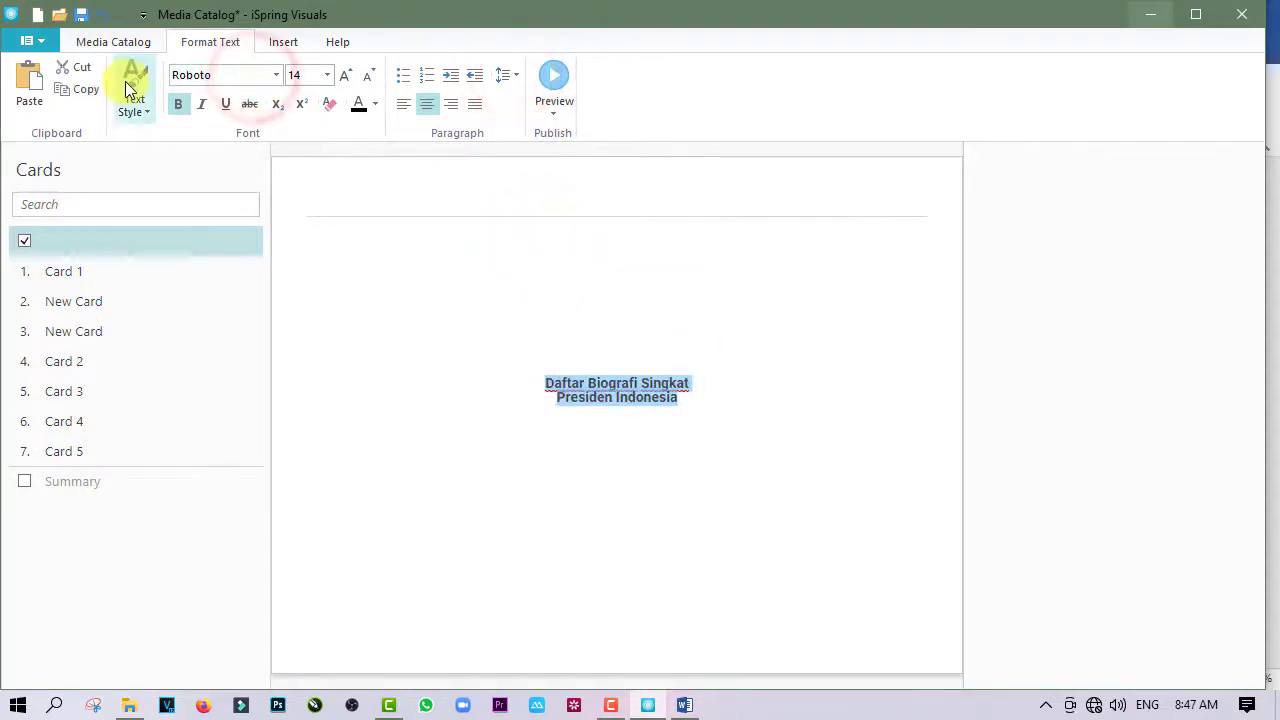
{"action": "left_click", "coordinate": [348, 78]}
{"action": "left_click", "coordinate": [348, 78]}
{"action": "left_click", "coordinate": [348, 78]}
{"action": "left_click", "coordinate": [504, 386]}
{"action": "left_click_drag", "start_coordinate": [504, 386], "coordinate": [716, 415]}
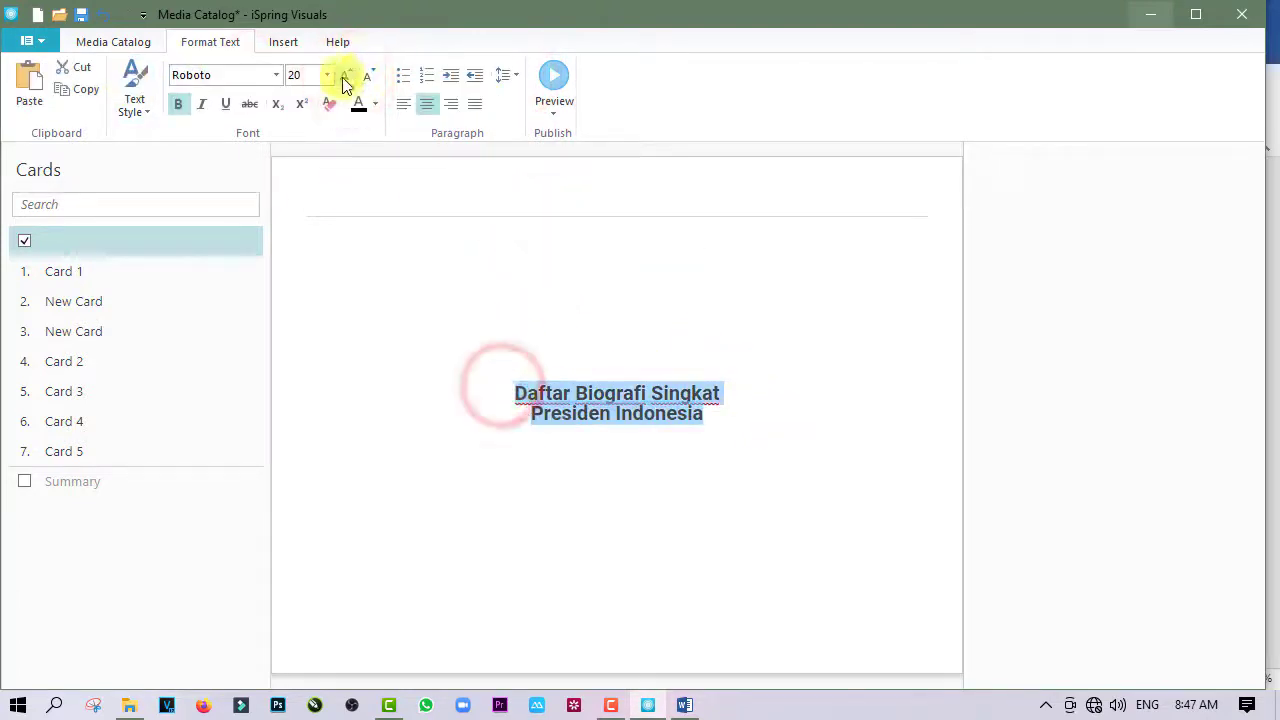
{"action": "left_click", "coordinate": [341, 77]}
{"action": "left_click", "coordinate": [341, 77]}
{"action": "left_click", "coordinate": [341, 77]}
Step: Colour the introduction heading with a dark blue shade from the theme colors
{"action": "left_click", "coordinate": [375, 104]}
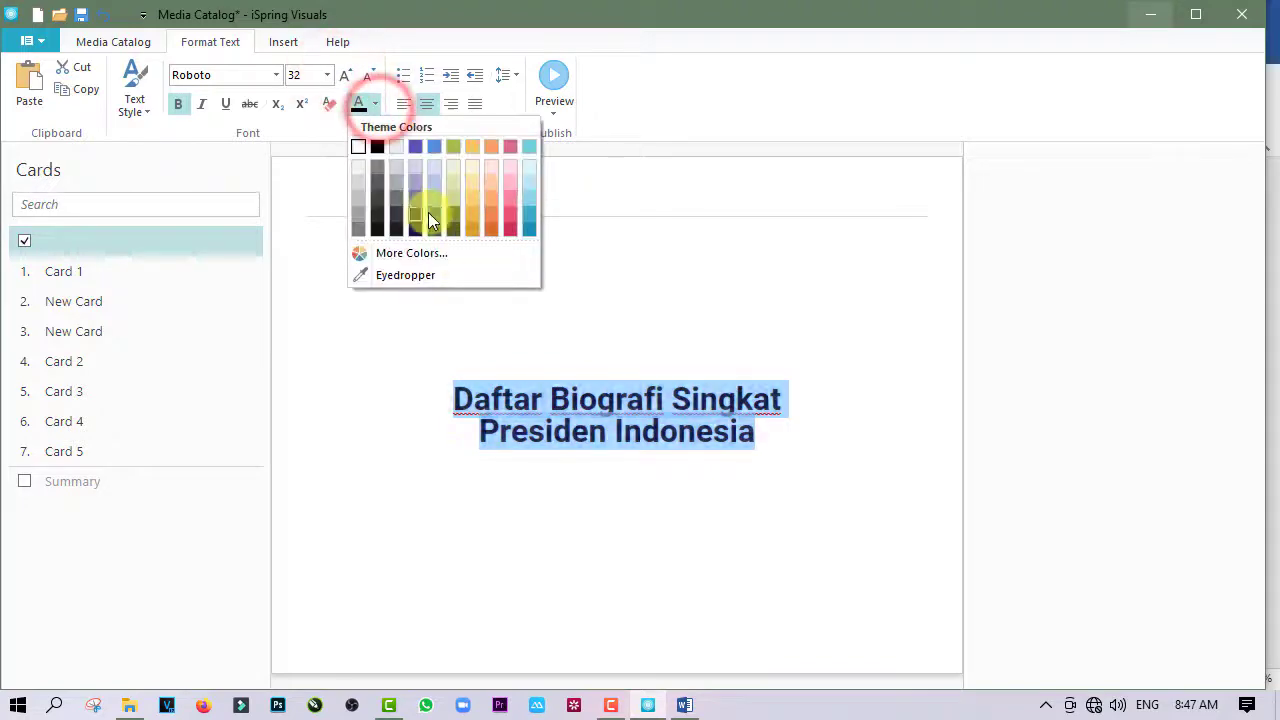
{"action": "left_click", "coordinate": [435, 210]}
{"action": "left_click", "coordinate": [693, 242]}
Step: Select Card 1, switch to Word and copy the complete "1. Ir. Soekarno" biography from the document
{"action": "left_click", "coordinate": [57, 273]}
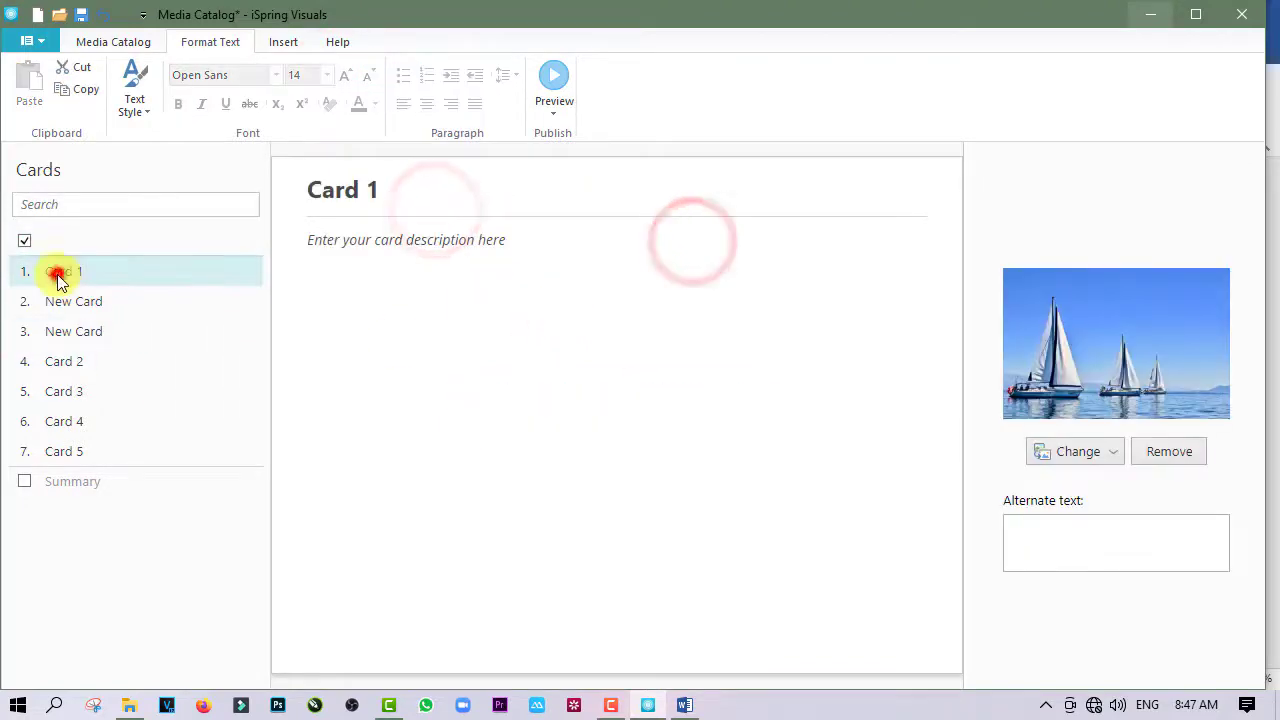
{"action": "left_click", "coordinate": [684, 705]}
{"action": "left_click_drag", "start_coordinate": [330, 268], "coordinate": [512, 505]}
{"action": "key", "text": "ctrl+c"}
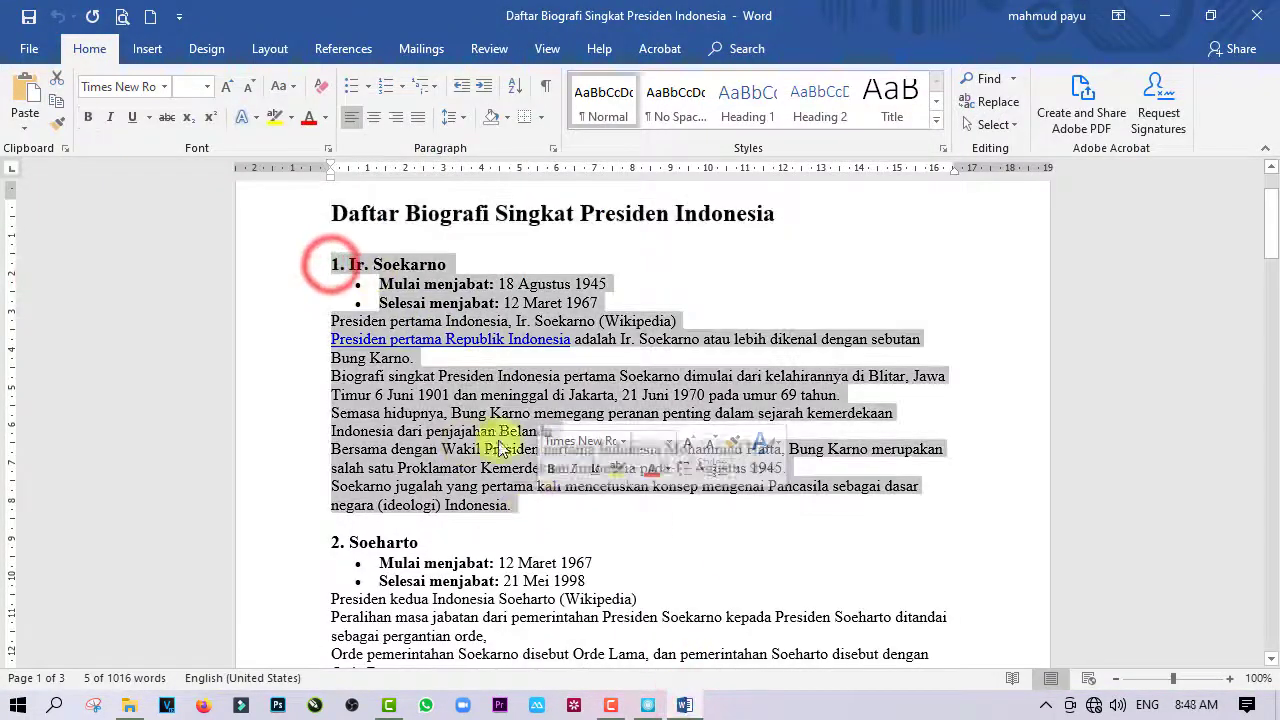
Step: Switch back to iSpring Visuals and paste the copied Soekarno biography into Card 1's description
{"action": "left_click", "coordinate": [515, 85]}
{"action": "left_click", "coordinate": [650, 706]}
{"action": "right_click", "coordinate": [383, 261]}
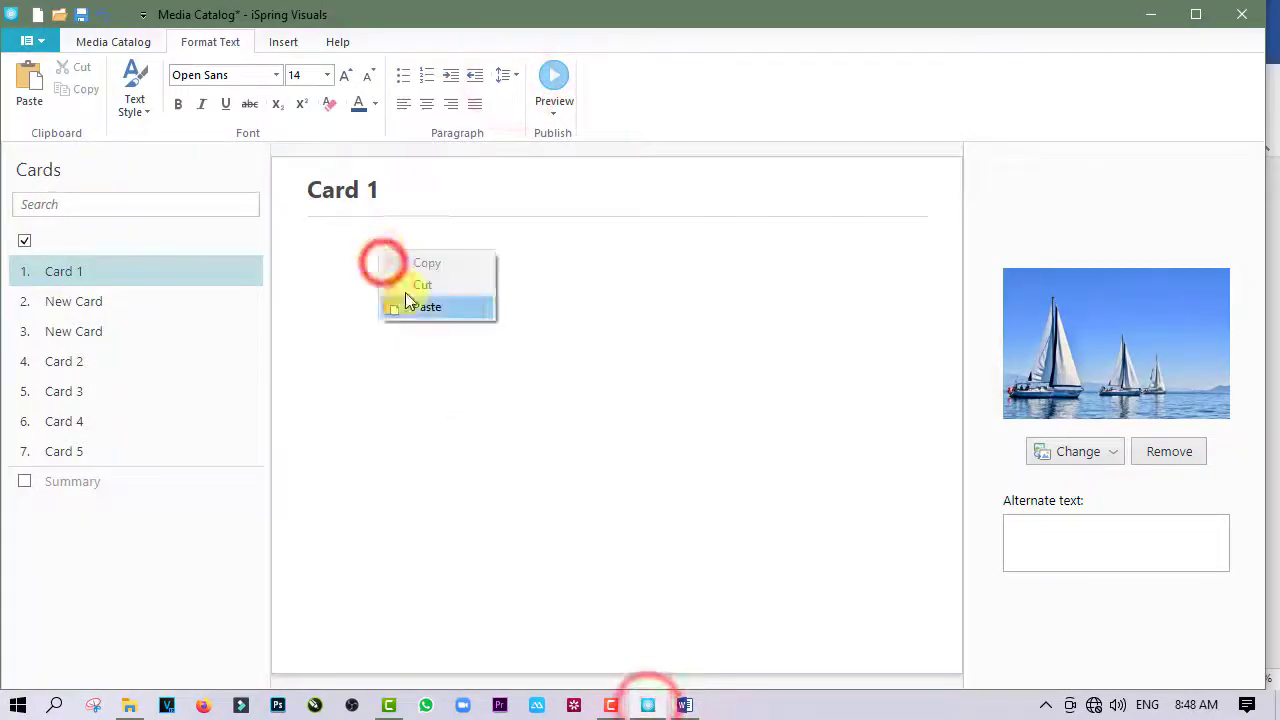
{"action": "left_click", "coordinate": [425, 314]}
{"action": "scroll", "coordinate": [306, 220], "scroll_direction": "up", "scroll_amount": 2}
Step: Cut the heading "1. Ir. Soekarno" from the description and paste it over the "Card 1" title
{"action": "left_click_drag", "start_coordinate": [430, 245], "coordinate": [298, 246]}
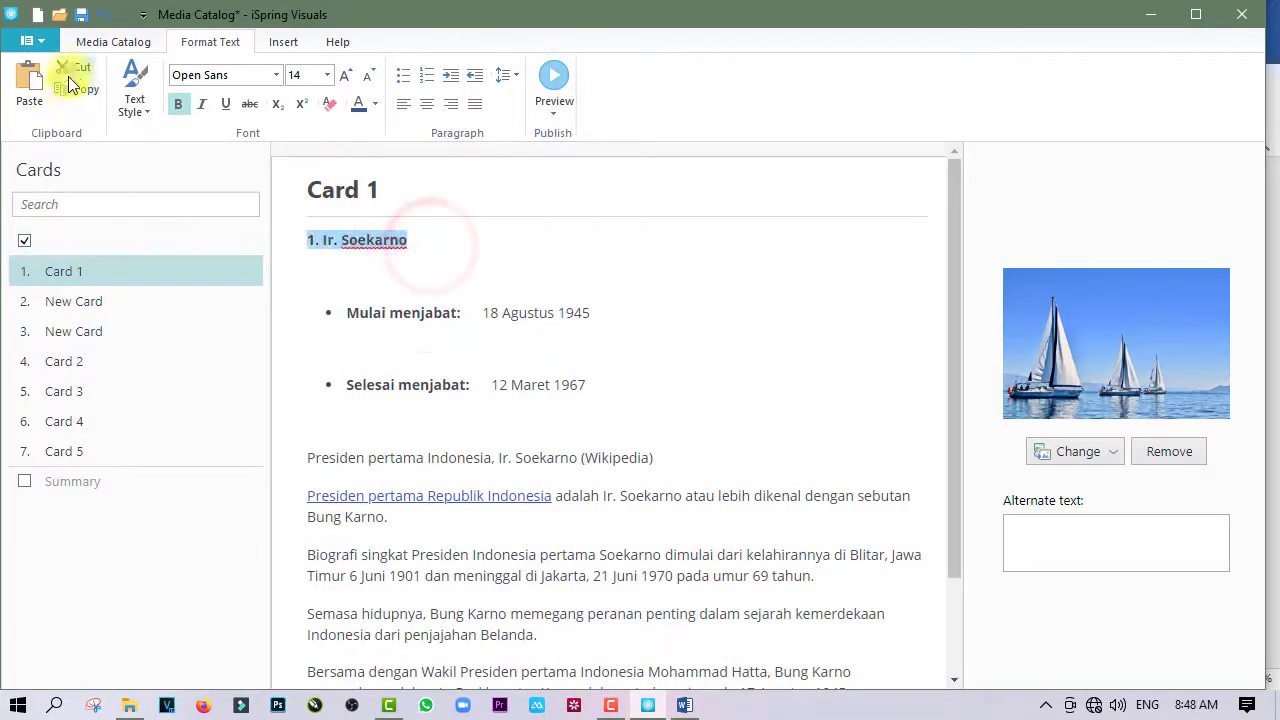
{"action": "left_click", "coordinate": [71, 70]}
{"action": "left_click_drag", "start_coordinate": [380, 186], "coordinate": [223, 209]}
{"action": "key", "text": "ctrl+v"}
Step: Set the whole Soekarno description to 1,0 line spacing and remove the space before and after its paragraphs
{"action": "left_click_drag", "start_coordinate": [326, 264], "coordinate": [808, 706]}
{"action": "left_click", "coordinate": [834, 348]}
{"action": "left_click", "coordinate": [378, 297]}
{"action": "key", "text": "ctrl+a"}
{"action": "left_click", "coordinate": [509, 75]}
{"action": "left_click", "coordinate": [525, 102]}
{"action": "left_click", "coordinate": [512, 73]}
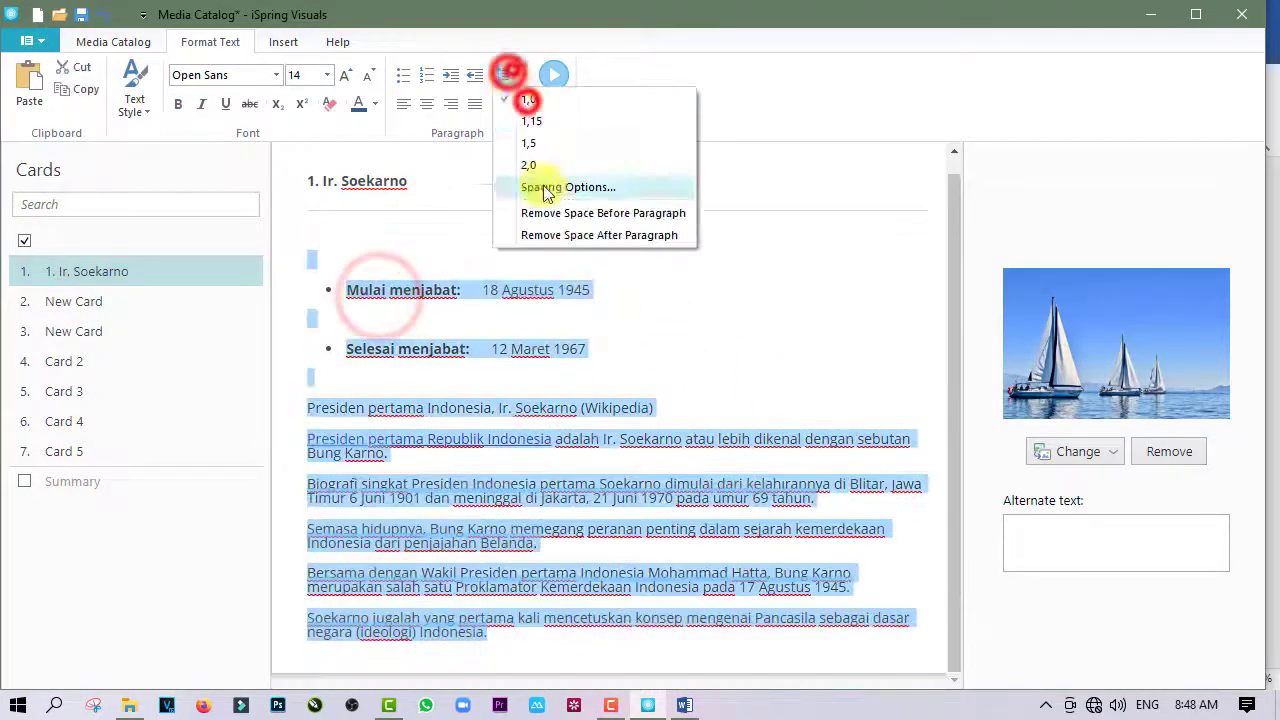
{"action": "left_click", "coordinate": [546, 215]}
{"action": "left_click", "coordinate": [516, 68]}
{"action": "left_click", "coordinate": [554, 243]}
{"action": "left_click", "coordinate": [760, 269]}
Step: Justify the Soekarno biography paragraphs below the two term-of-office bullets
{"action": "left_click_drag", "start_coordinate": [534, 466], "coordinate": [291, 323]}
{"action": "left_click", "coordinate": [475, 104]}
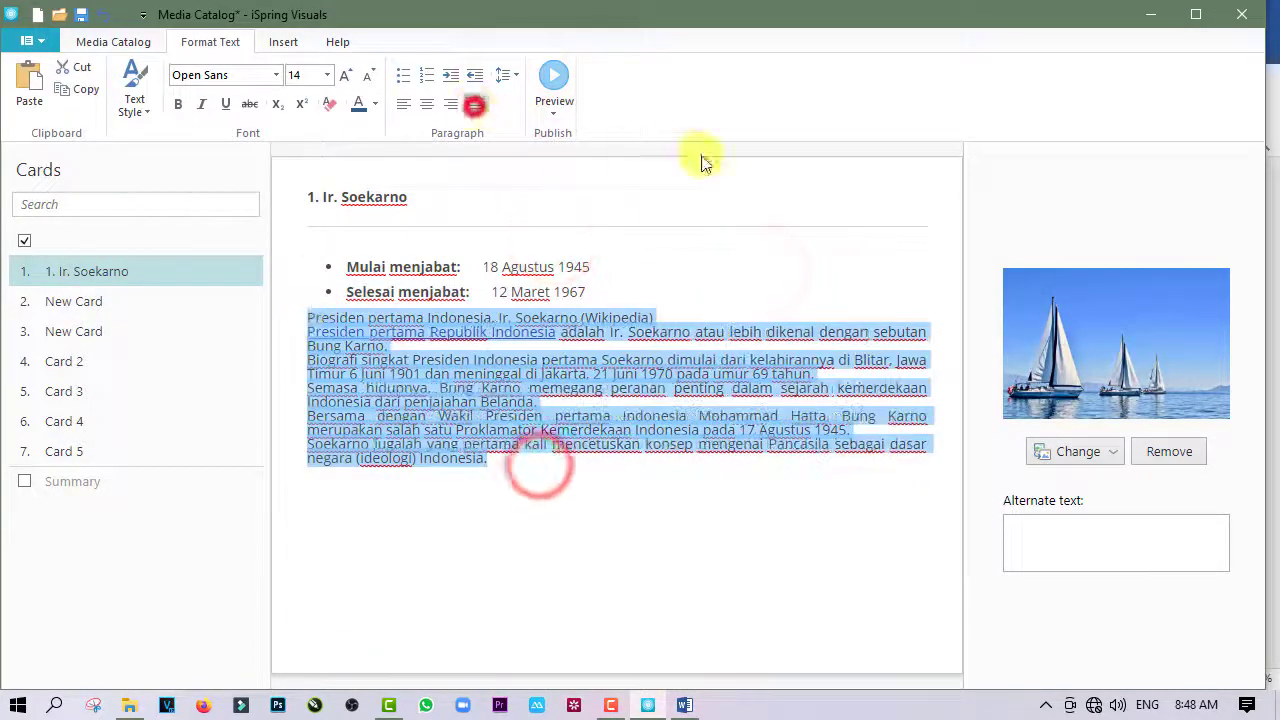
{"action": "left_click", "coordinate": [709, 249]}
{"action": "left_click", "coordinate": [309, 200]}
{"action": "left_click", "coordinate": [423, 271]}
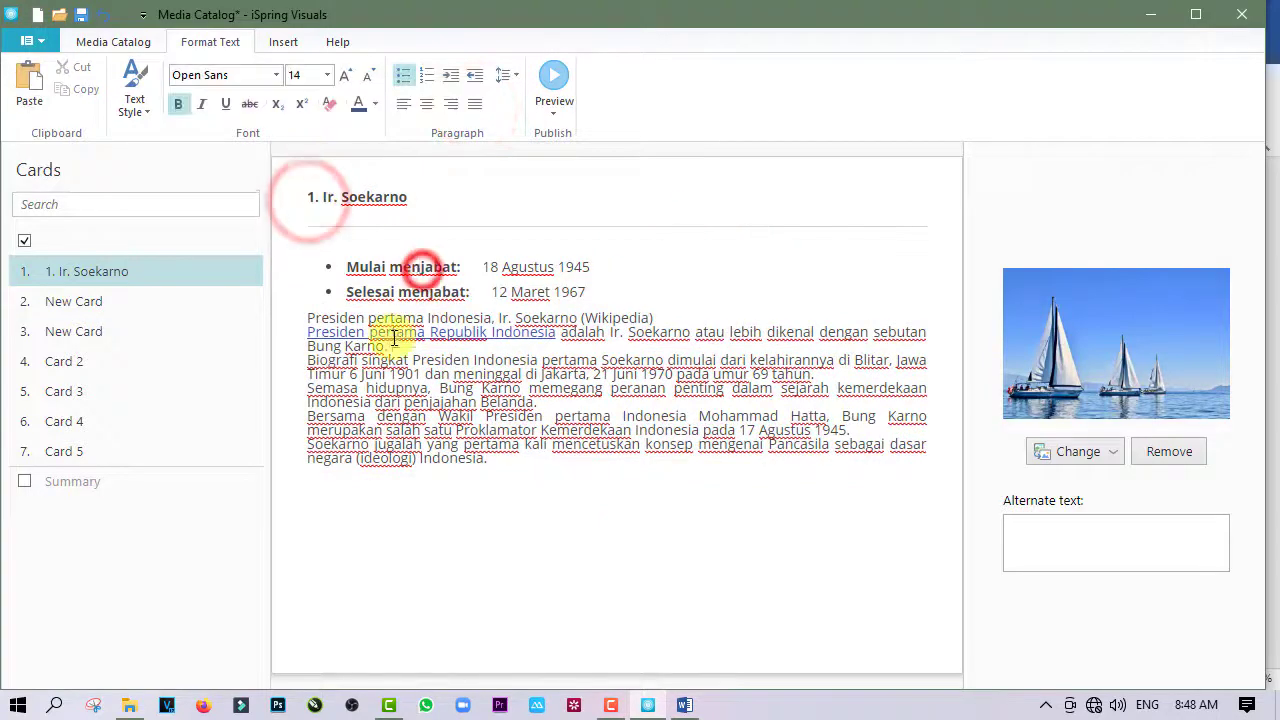
{"action": "left_click_drag", "start_coordinate": [309, 200], "coordinate": [565, 416]}
{"action": "left_click_drag", "start_coordinate": [591, 463], "coordinate": [291, 249]}
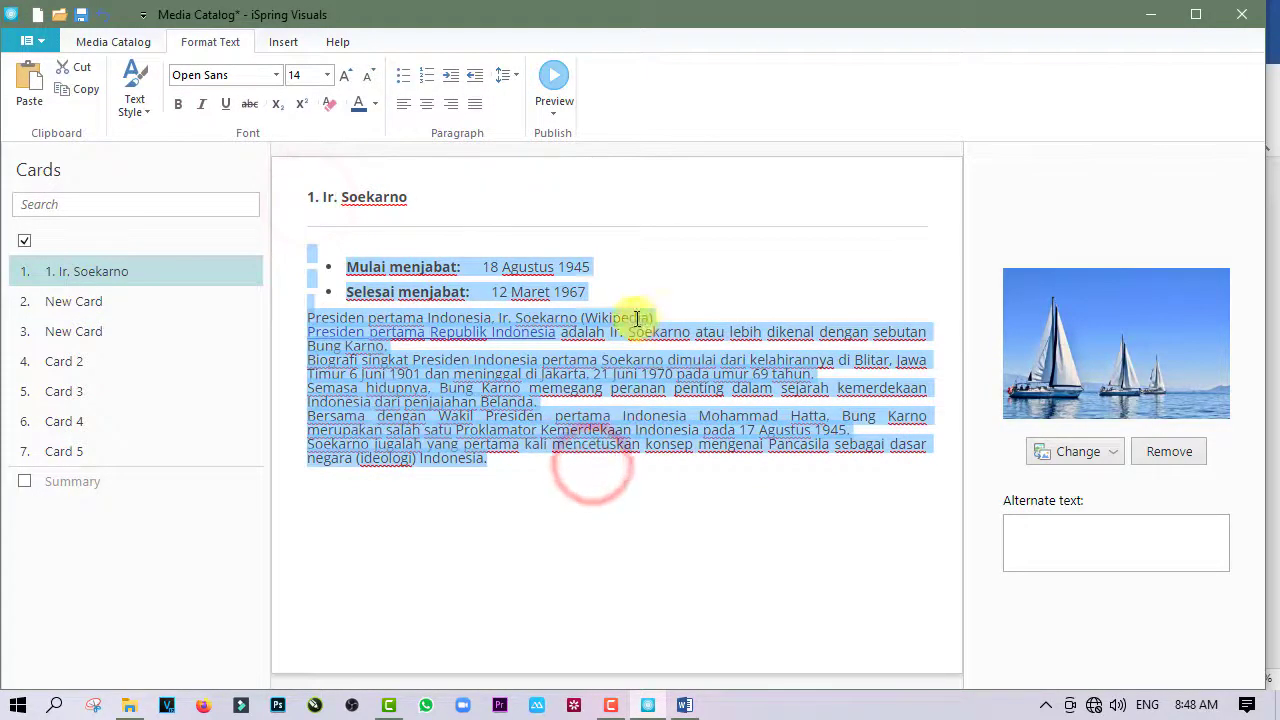
{"action": "left_click_drag", "start_coordinate": [409, 198], "coordinate": [268, 206]}
{"action": "left_click", "coordinate": [485, 406]}
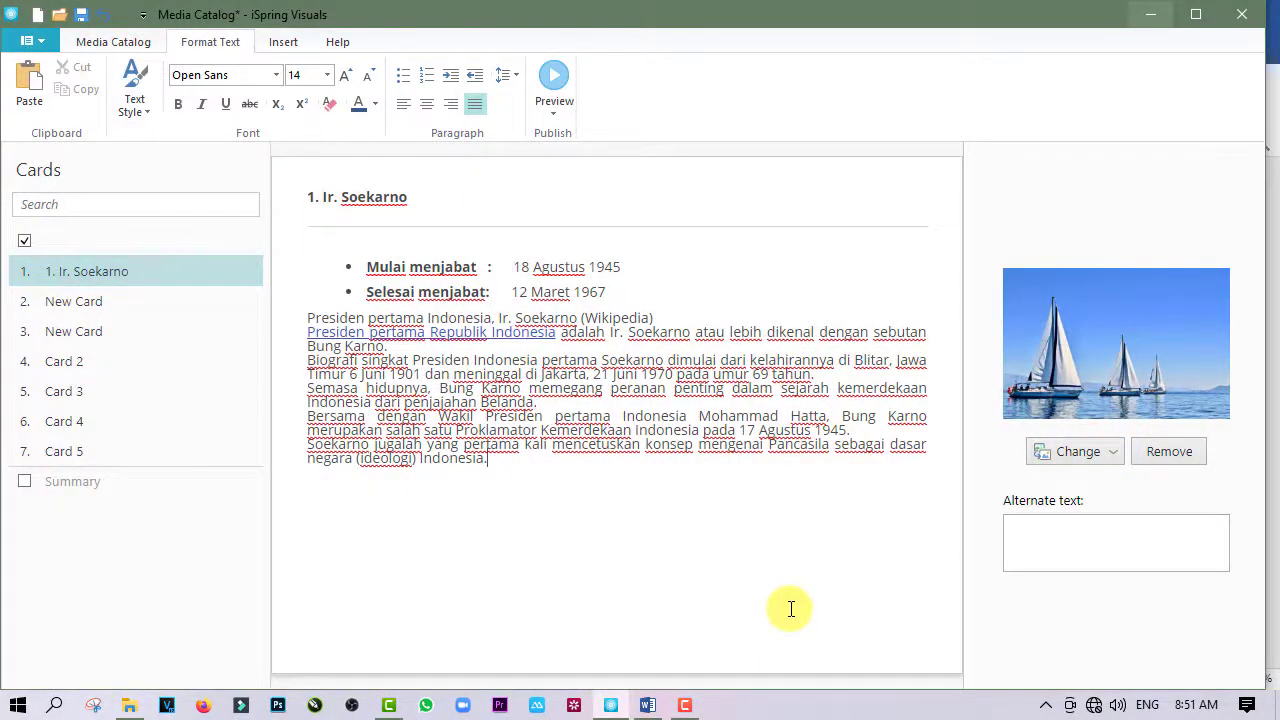
Step: Replace the Soekarno card's picture with "1. Ir.Soekarno" from the tutorial-11 folder and set its alternate text to "Soekarno"
{"action": "left_click", "coordinate": [1112, 468]}
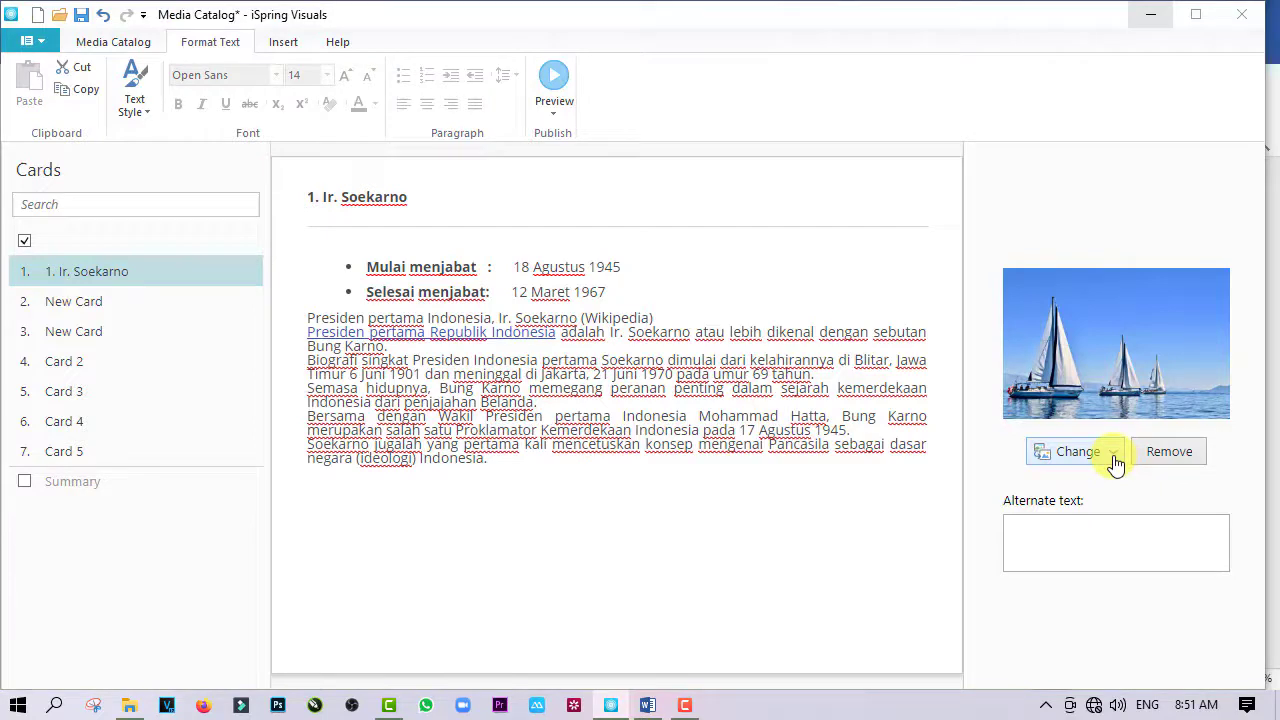
{"action": "left_click", "coordinate": [1113, 456]}
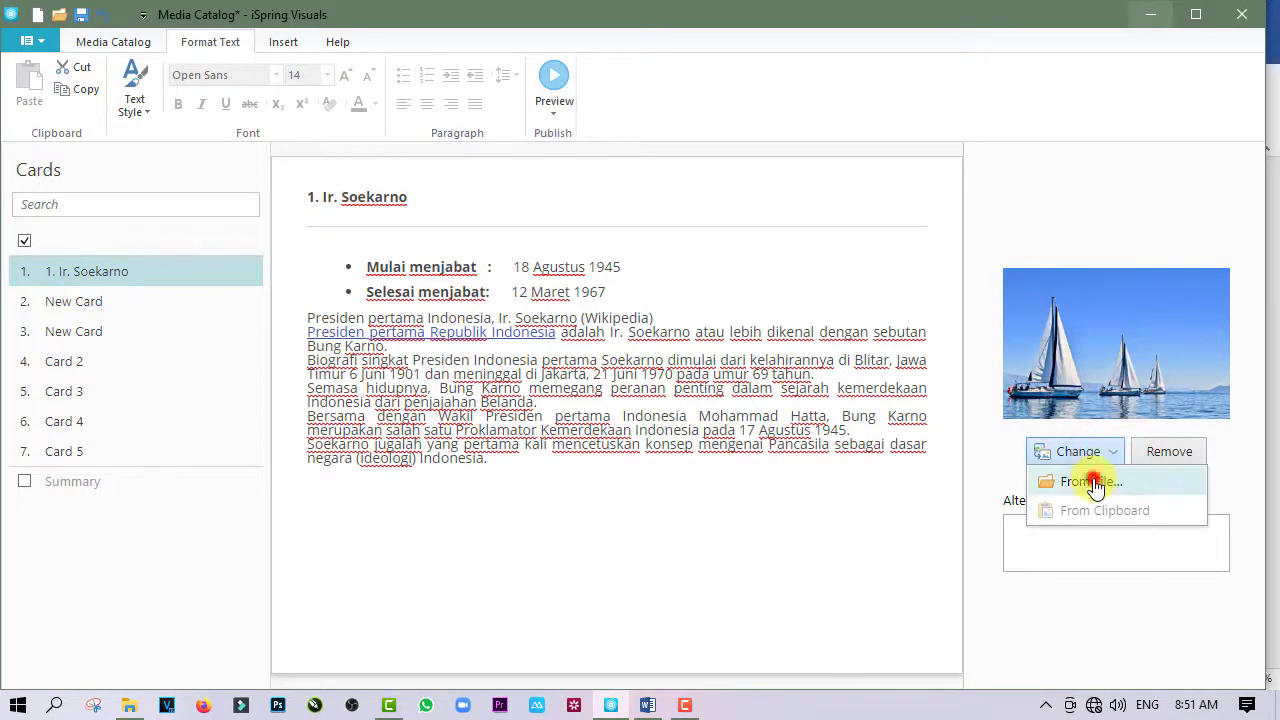
{"action": "left_click", "coordinate": [1092, 482]}
{"action": "left_click_drag", "start_coordinate": [594, 268], "coordinate": [594, 425]}
{"action": "left_click", "coordinate": [344, 357]}
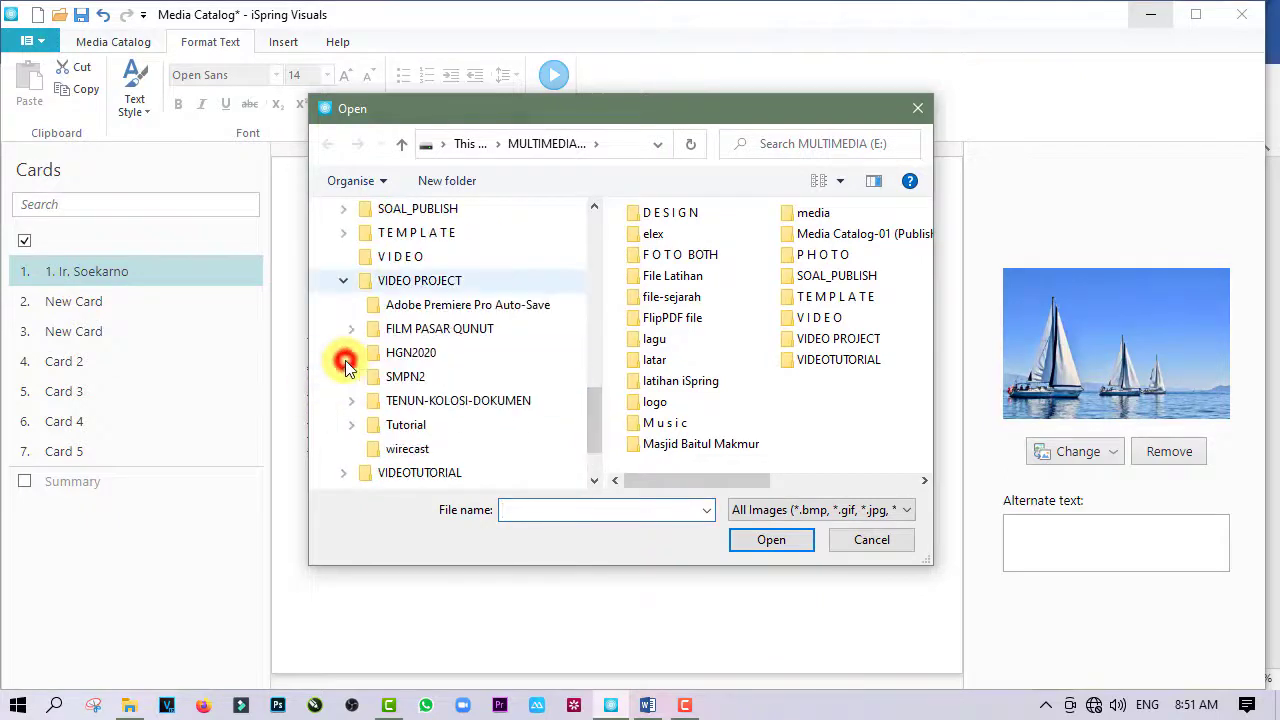
{"action": "scroll", "coordinate": [345, 365], "scroll_direction": "down", "scroll_amount": 1}
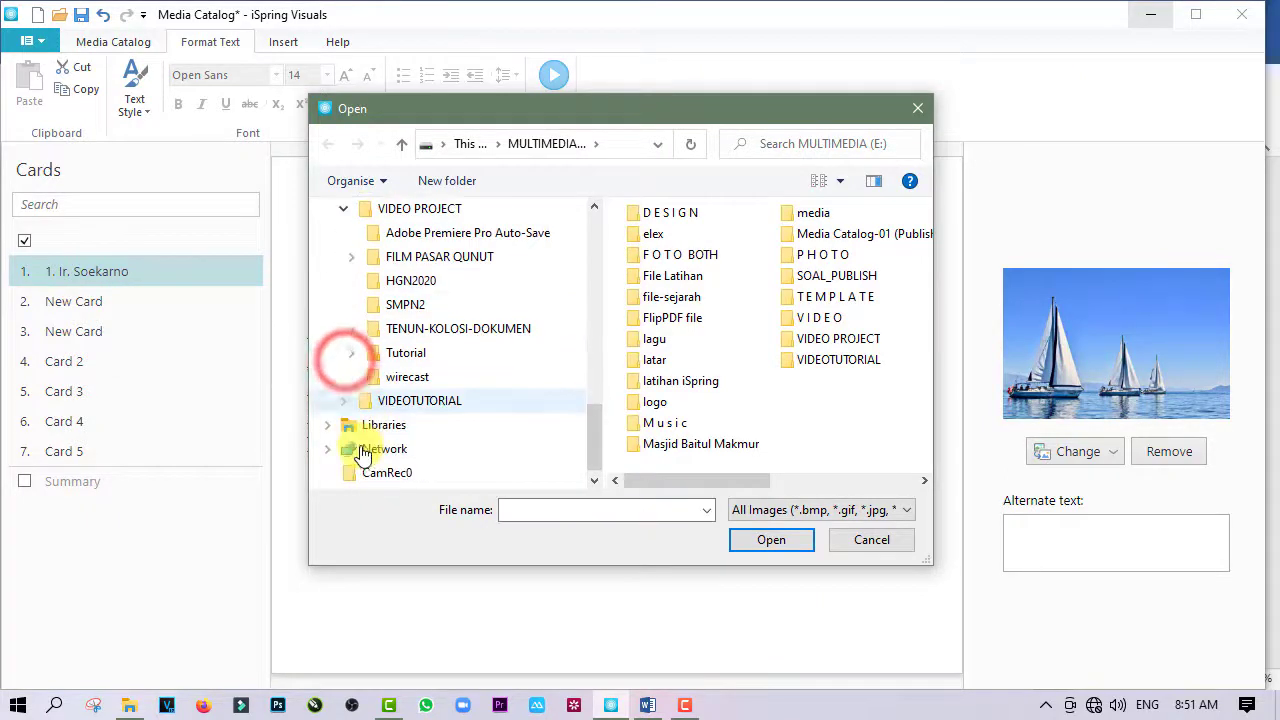
{"action": "left_click", "coordinate": [343, 357]}
{"action": "scroll", "coordinate": [460, 424], "scroll_direction": "down", "scroll_amount": 5}
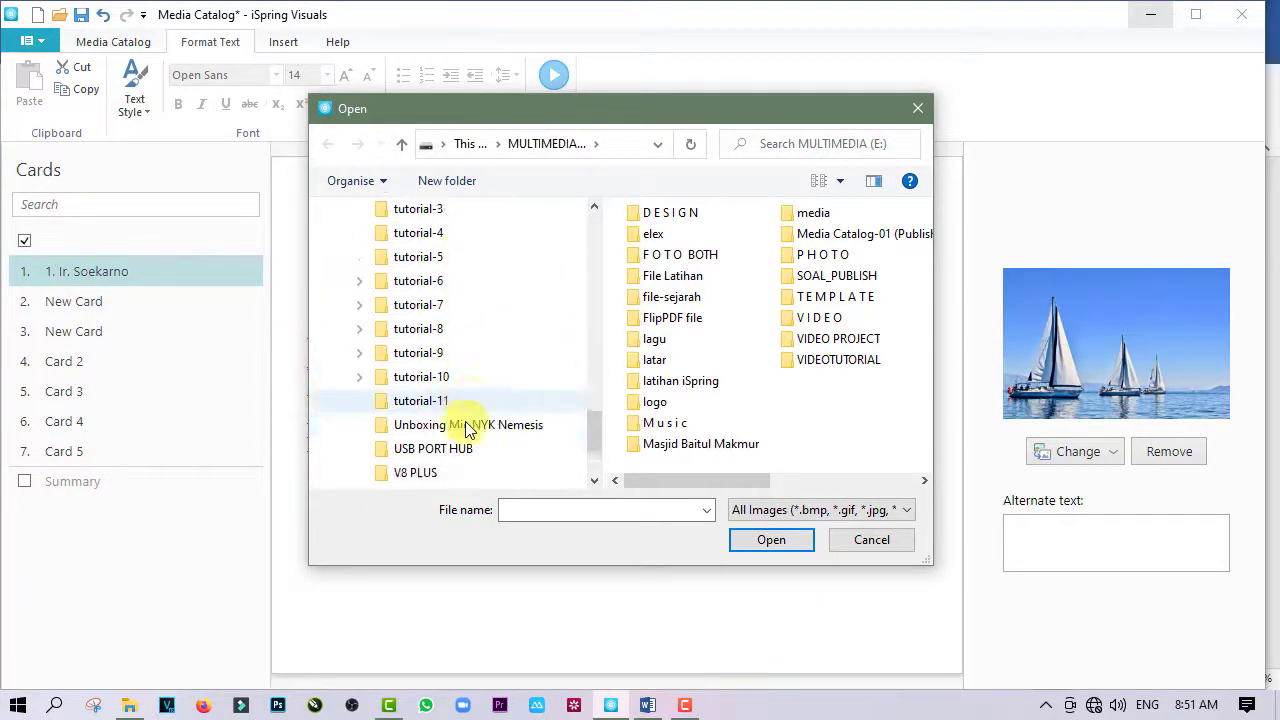
{"action": "scroll", "coordinate": [465, 428], "scroll_direction": "down", "scroll_amount": 2}
{"action": "left_click", "coordinate": [450, 352]}
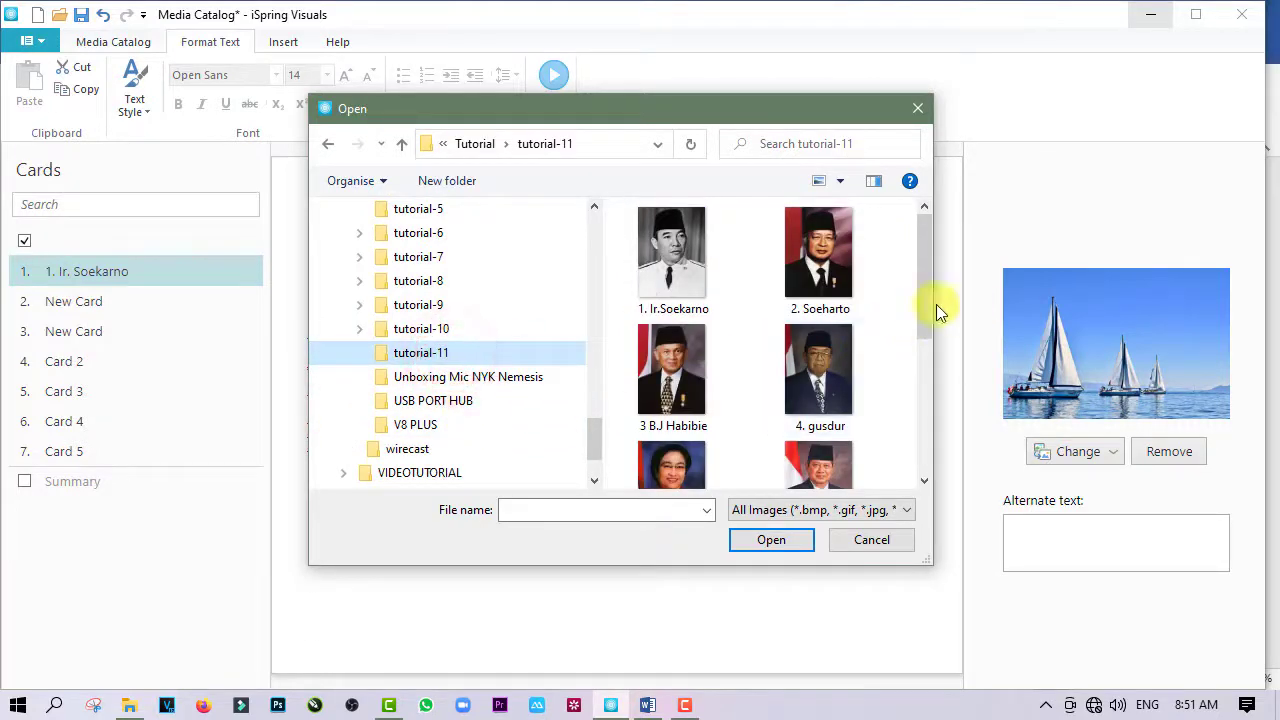
{"action": "left_click", "coordinate": [632, 271]}
{"action": "left_click", "coordinate": [778, 538]}
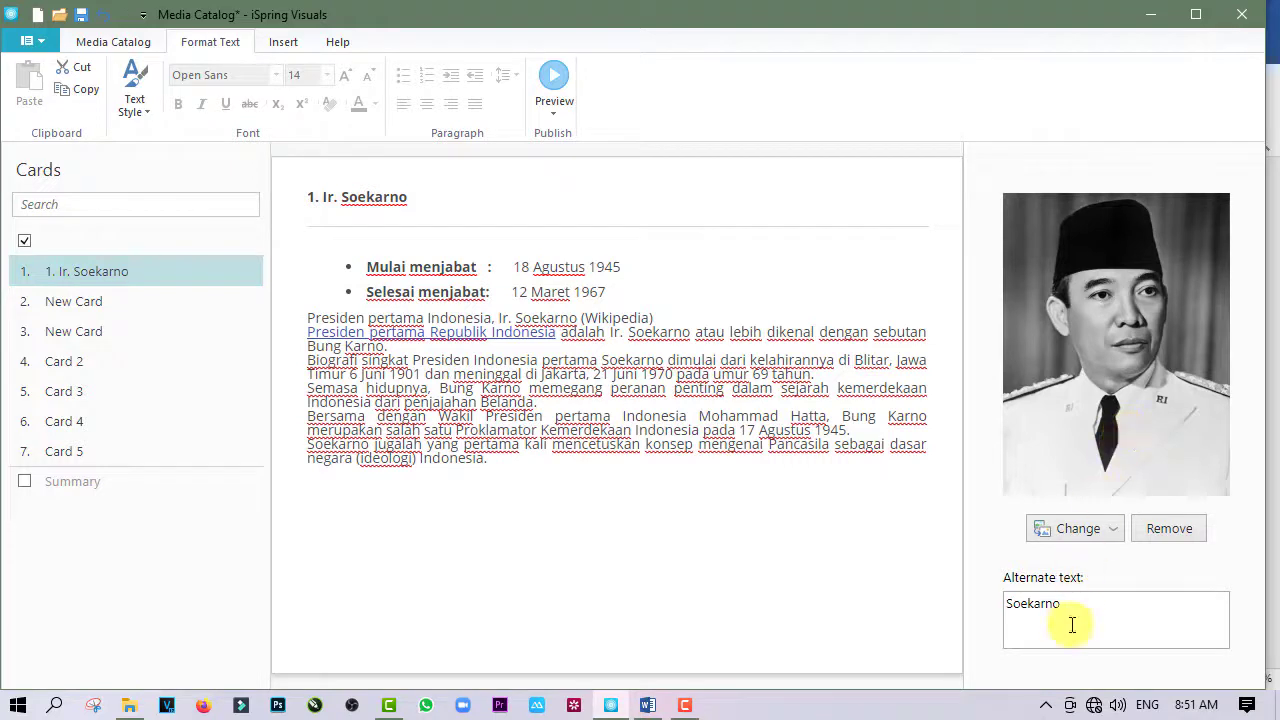
{"action": "left_click_drag", "start_coordinate": [1044, 607], "coordinate": [988, 607]}
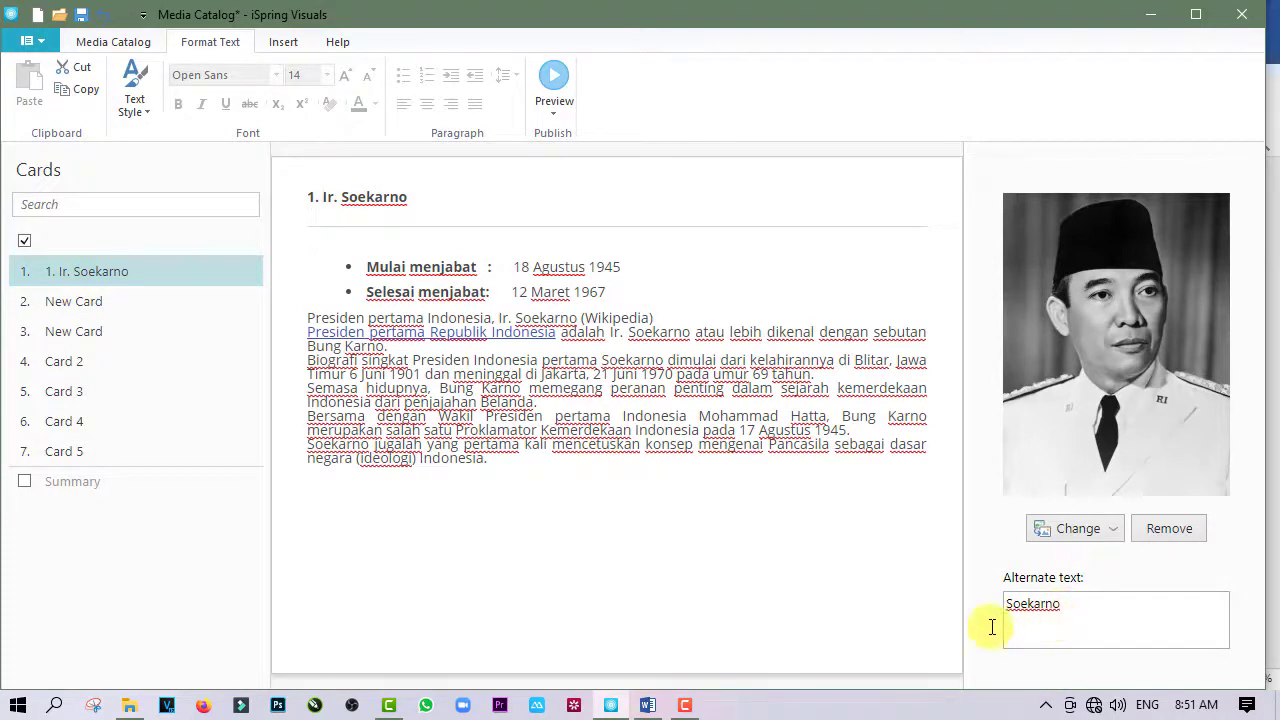
Step: Select the second card, switch to Word and copy the complete "2. Soeharto" biography
{"action": "left_click", "coordinate": [50, 299]}
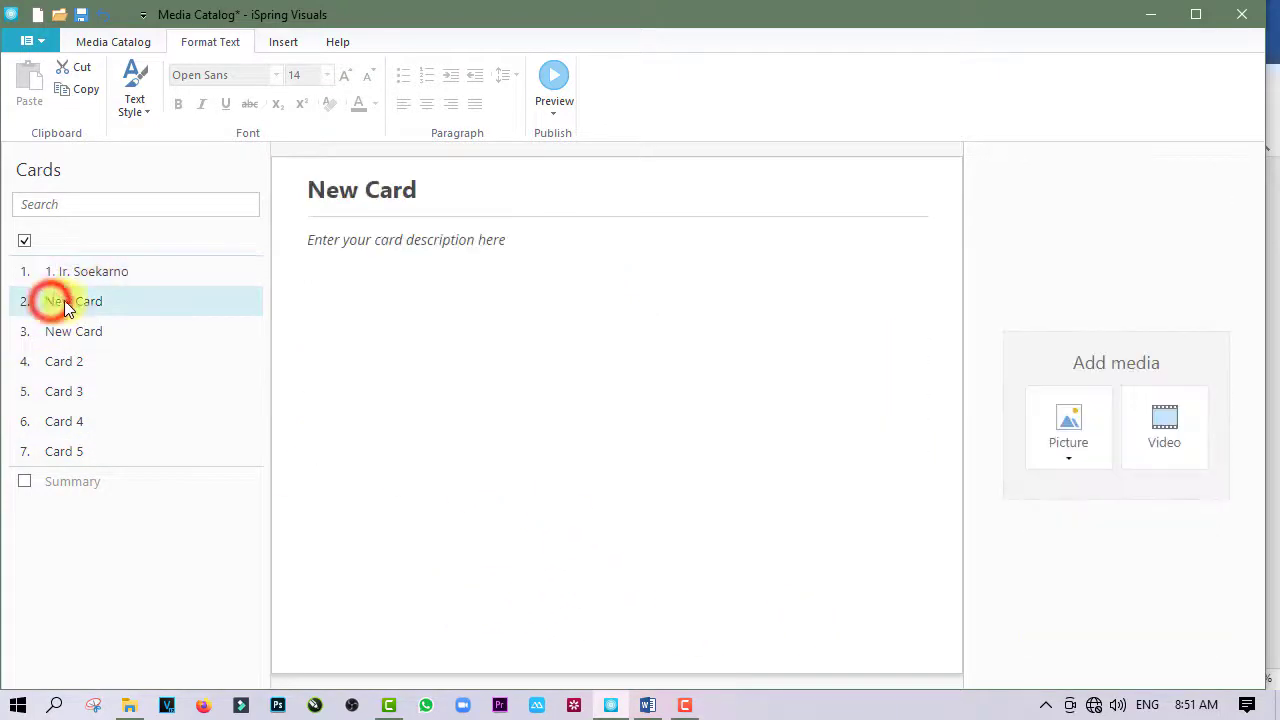
{"action": "left_click", "coordinate": [648, 705]}
{"action": "scroll", "coordinate": [654, 545], "scroll_direction": "down", "scroll_amount": 6}
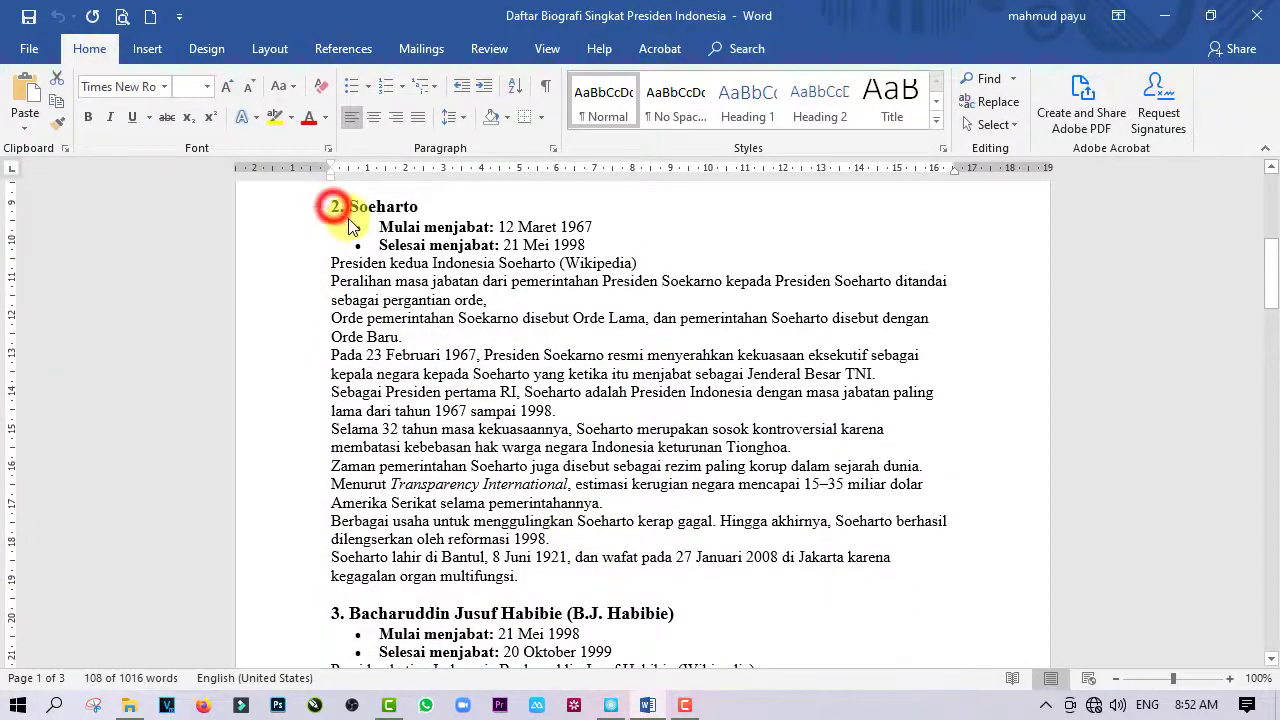
{"action": "left_click_drag", "start_coordinate": [350, 226], "coordinate": [600, 560]}
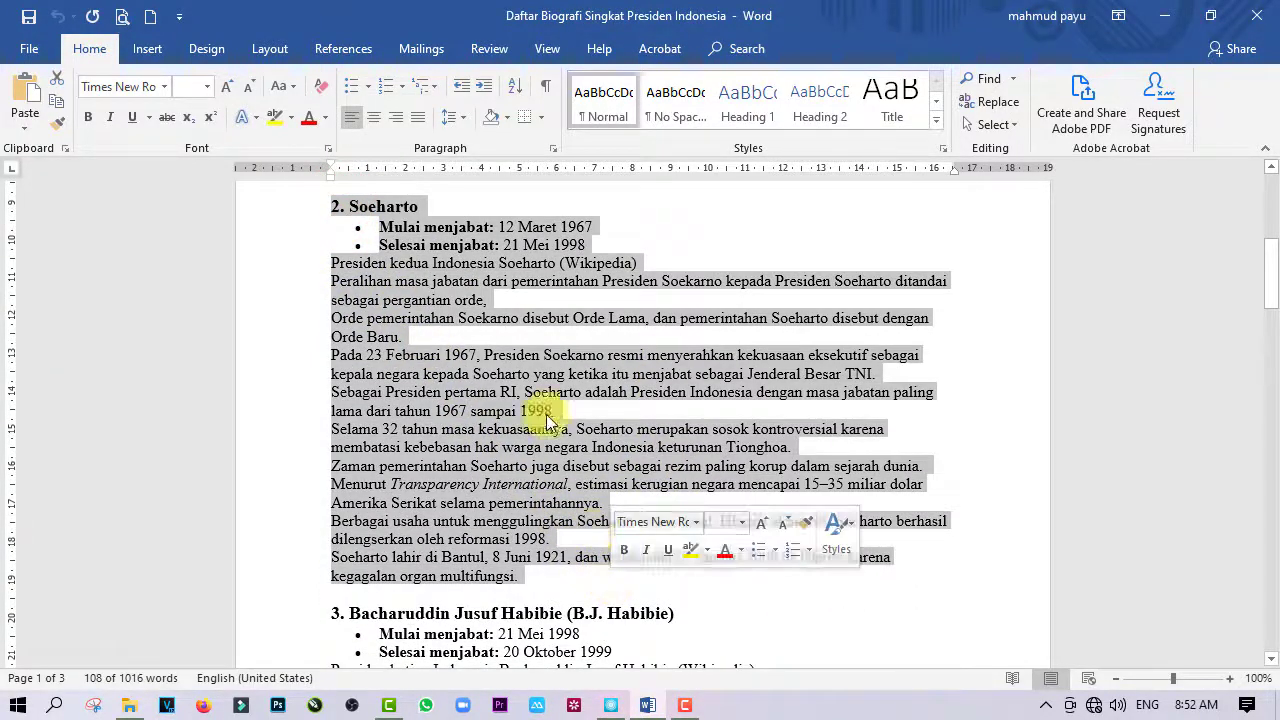
{"action": "right_click", "coordinate": [506, 350]}
{"action": "left_click", "coordinate": [576, 386]}
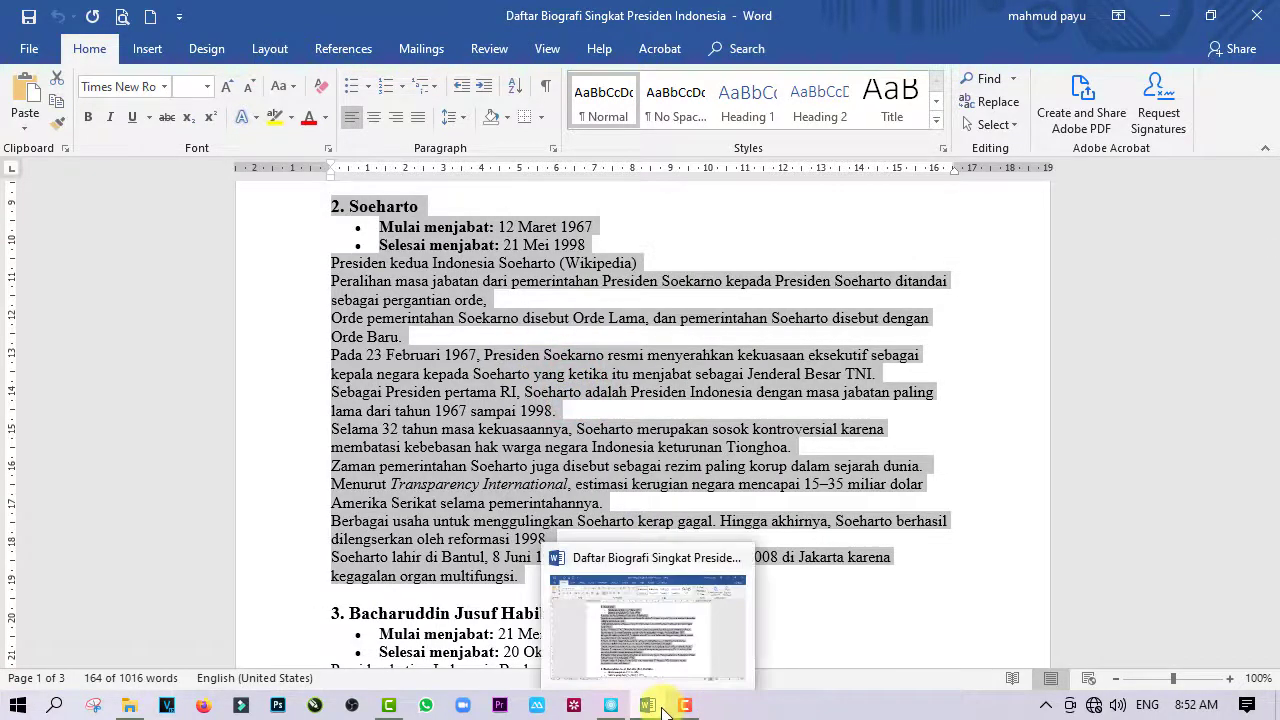
Step: Switch to iSpring Visuals and paste the copied Soeharto biography into the second card's description
{"action": "left_click", "coordinate": [610, 705]}
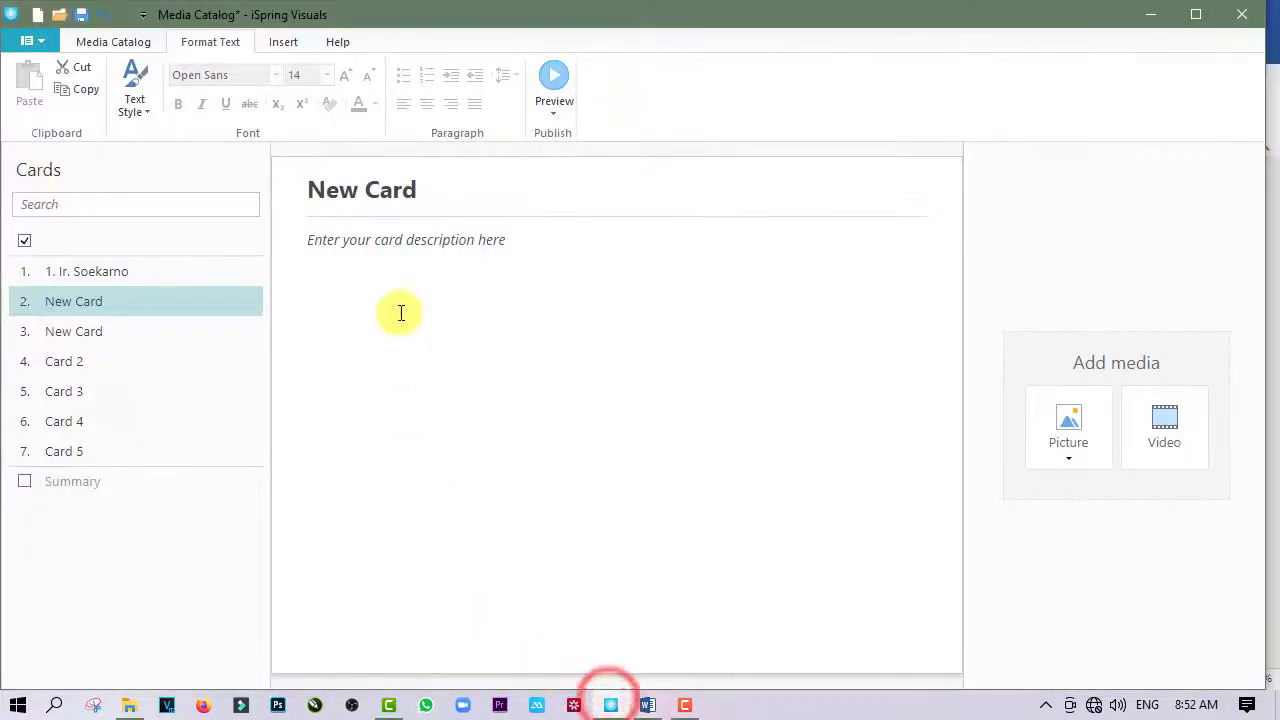
{"action": "left_click", "coordinate": [305, 240]}
{"action": "key", "text": "ctrl+v"}
Step: Set the whole Soeharto description to 1,0 line spacing and remove the space before and after its paragraphs
{"action": "key", "text": "ctrl+a"}
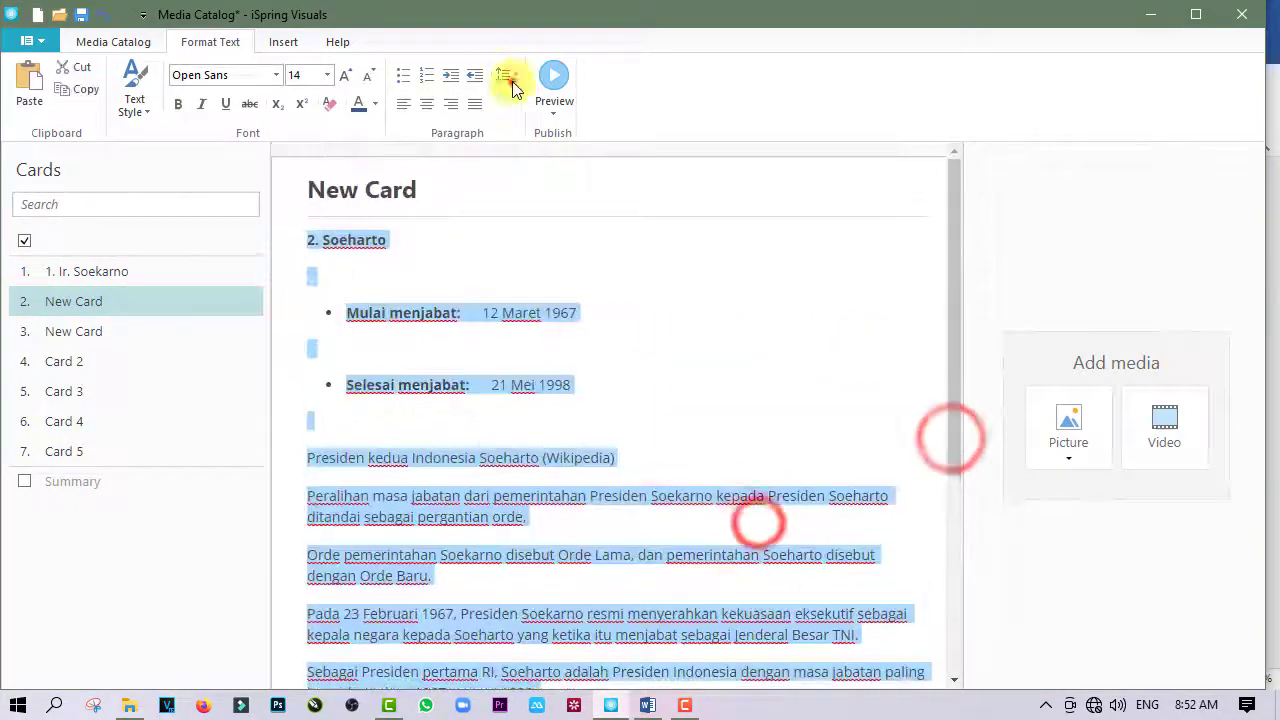
{"action": "left_click", "coordinate": [515, 85]}
{"action": "left_click", "coordinate": [523, 103]}
{"action": "left_click", "coordinate": [519, 82]}
{"action": "left_click", "coordinate": [544, 216]}
{"action": "left_click", "coordinate": [471, 292]}
{"action": "key", "text": "ctrl+a"}
{"action": "left_click", "coordinate": [511, 78]}
{"action": "left_click", "coordinate": [526, 231]}
{"action": "left_click", "coordinate": [631, 271]}
Step: Move the heading "2. Soeharto" from the description into the second card's title, replacing "New Card", and compare it with the Soekarno card
{"action": "left_click_drag", "start_coordinate": [394, 237], "coordinate": [308, 232]}
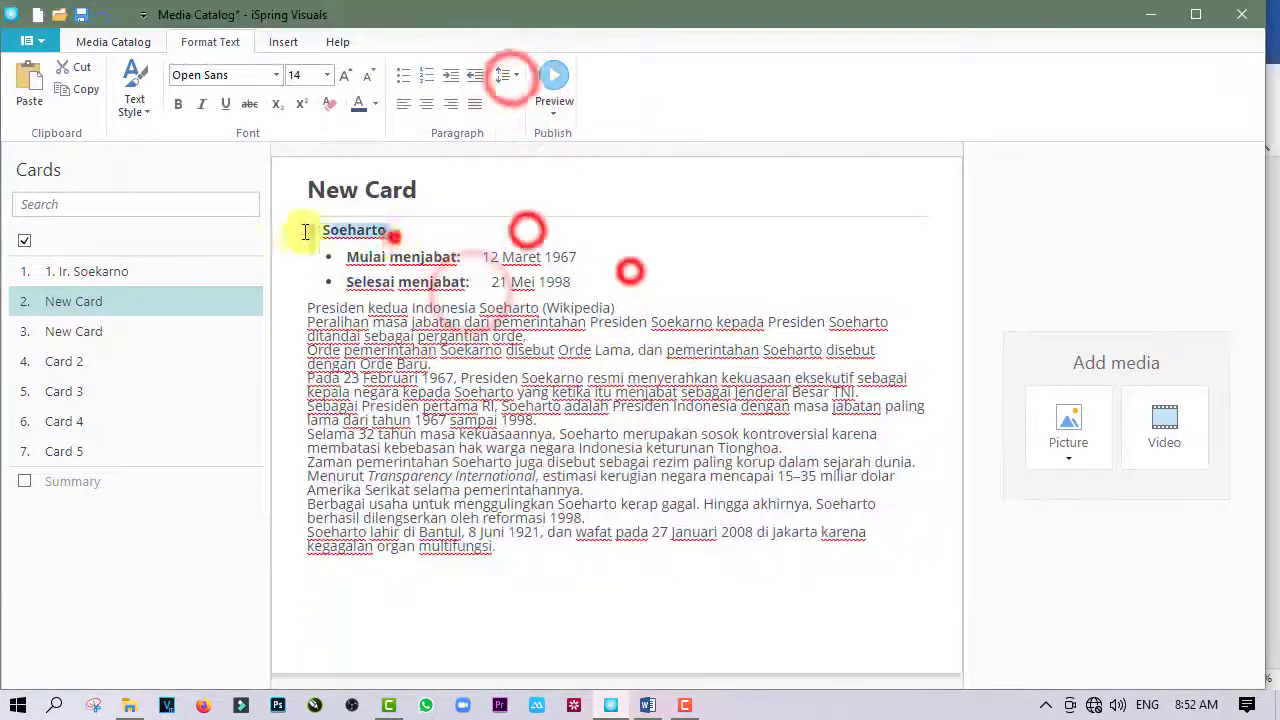
{"action": "key", "text": "ctrl+x"}
{"action": "left_click", "coordinate": [446, 192]}
{"action": "key", "text": "ctrl+a"}
{"action": "key", "text": "ctrl+v"}
{"action": "left_click", "coordinate": [180, 270]}
{"action": "left_click", "coordinate": [168, 312]}
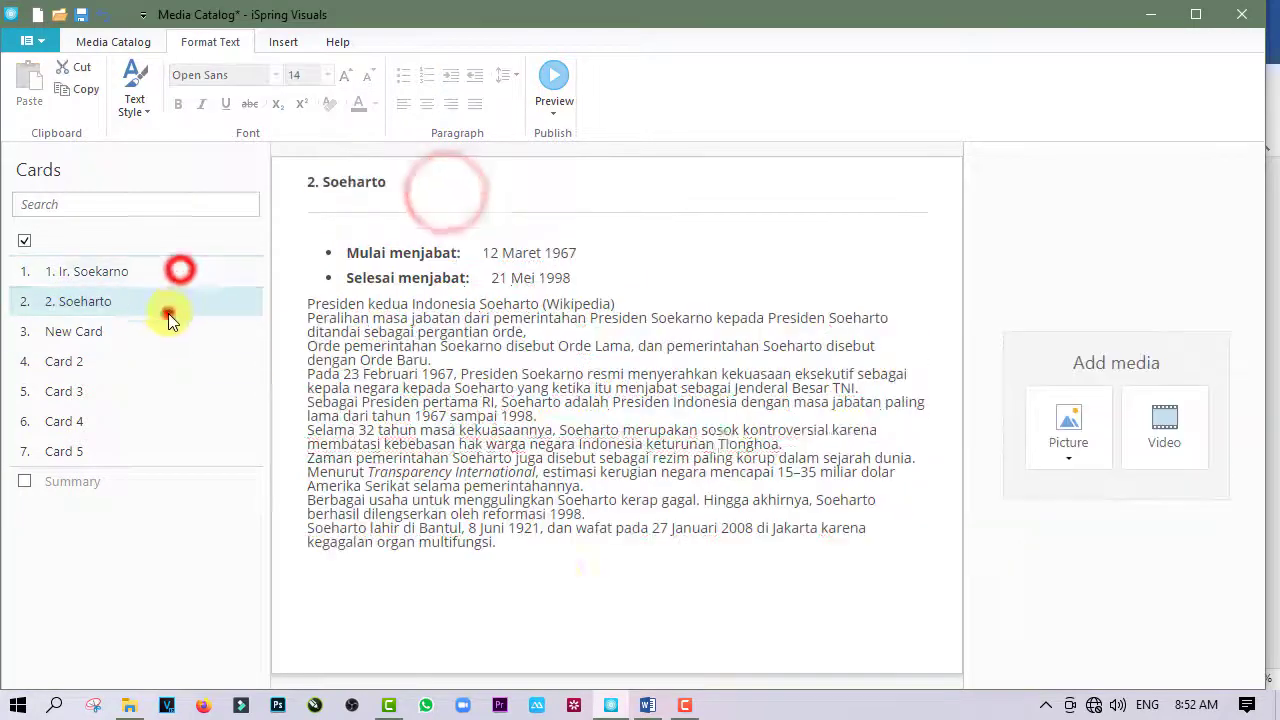
Step: Justify the Soeharto biography paragraphs below the two term-of-office lines
{"action": "left_click", "coordinate": [717, 438]}
{"action": "left_click_drag", "start_coordinate": [524, 540], "coordinate": [286, 303]}
{"action": "left_click", "coordinate": [480, 106]}
Step: Delete the blank lines around the "Mulai menjabat" and "Selesai menjabat" lines and format both as bullets
{"action": "left_click", "coordinate": [395, 230]}
{"action": "key", "text": "Delete"}
{"action": "key", "text": "Delete"}
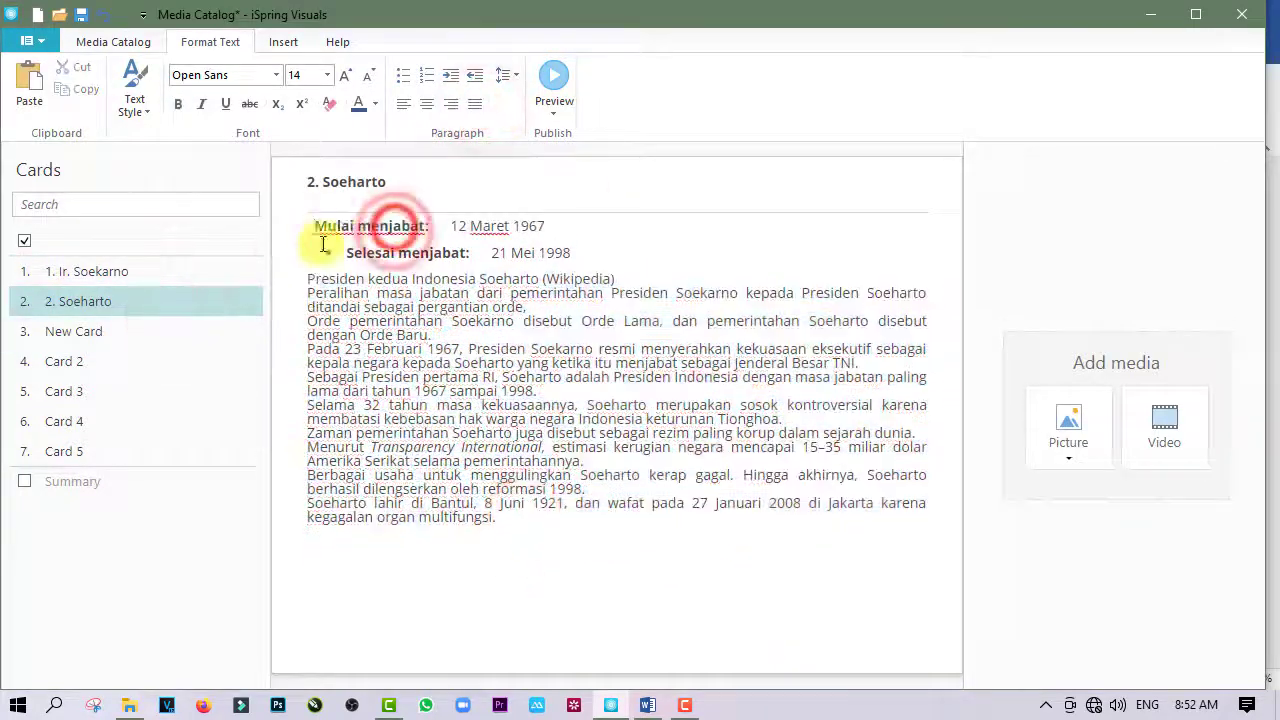
{"action": "left_click_drag", "start_coordinate": [315, 238], "coordinate": [575, 254]}
{"action": "left_click", "coordinate": [405, 76]}
{"action": "left_click", "coordinate": [395, 244]}
{"action": "key", "text": "BackSpace"}
{"action": "key", "text": "Delete"}
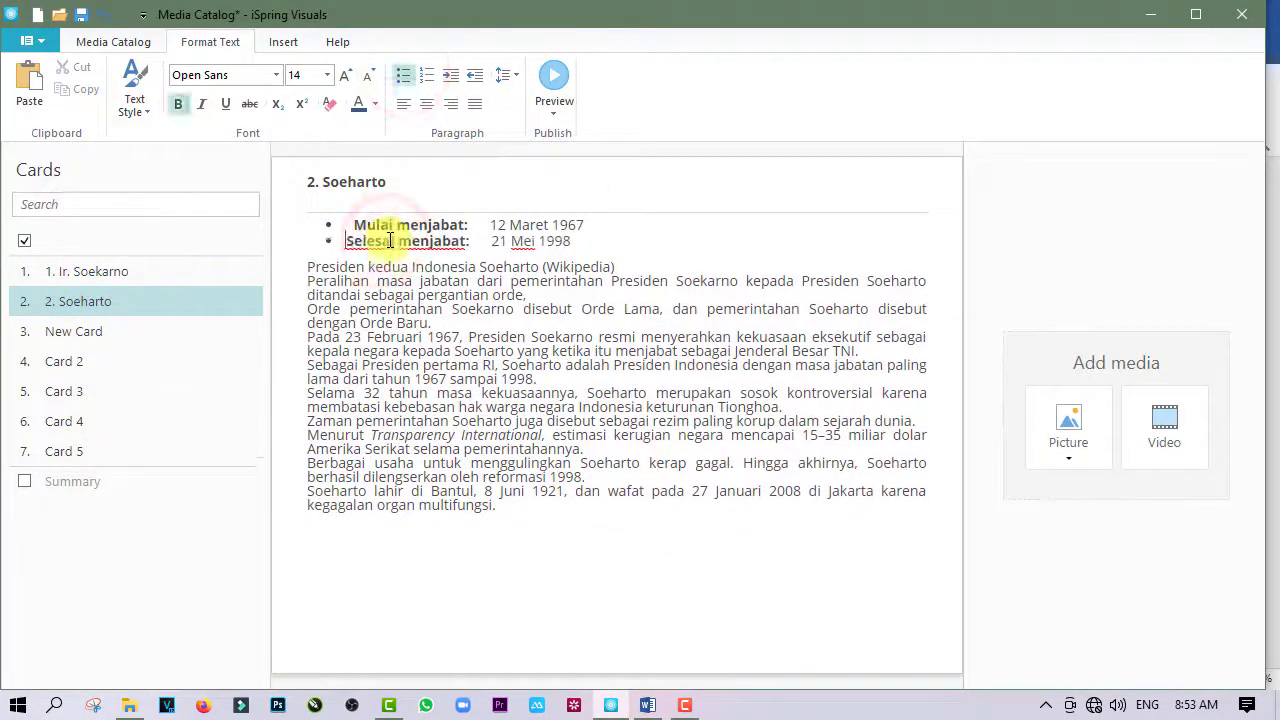
Step: Add the picture "2. Soeharto" from the tutorial-11 folder to the Soeharto card
{"action": "left_click", "coordinate": [597, 361]}
{"action": "left_click_drag", "start_coordinate": [357, 225], "coordinate": [407, 318]}
{"action": "left_click", "coordinate": [1068, 440]}
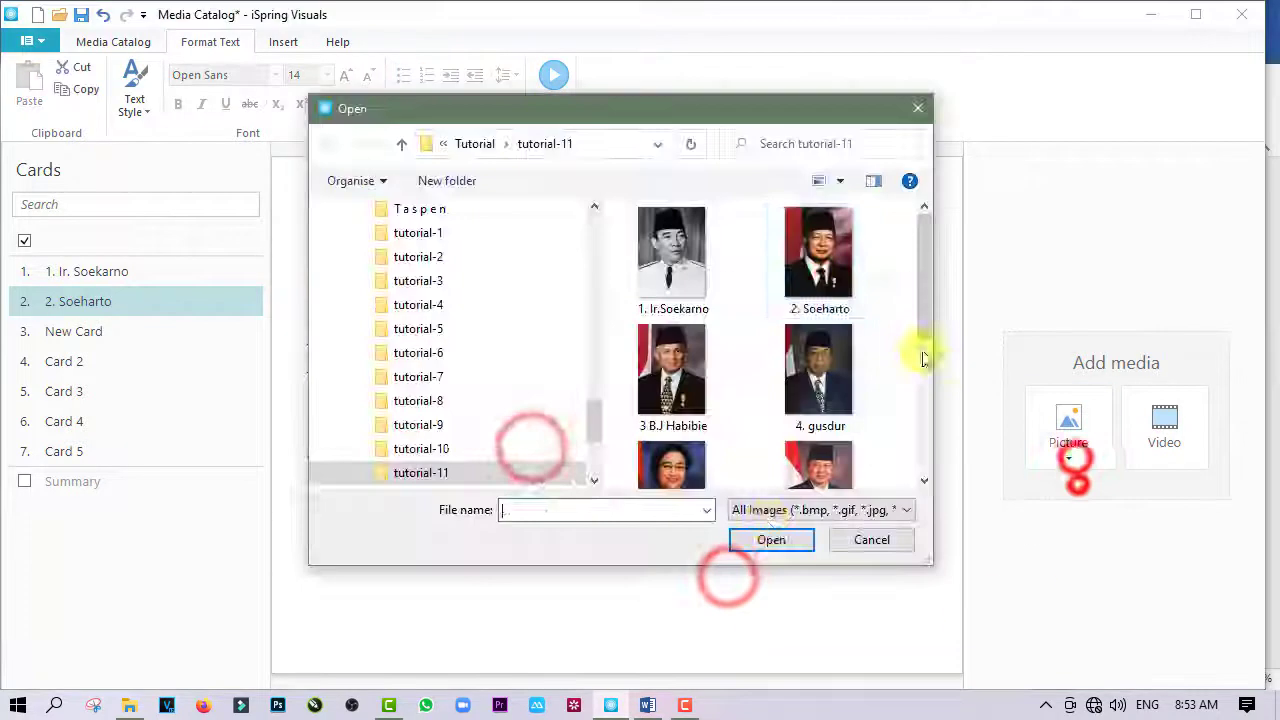
{"action": "left_click", "coordinate": [820, 260]}
{"action": "left_click", "coordinate": [768, 537]}
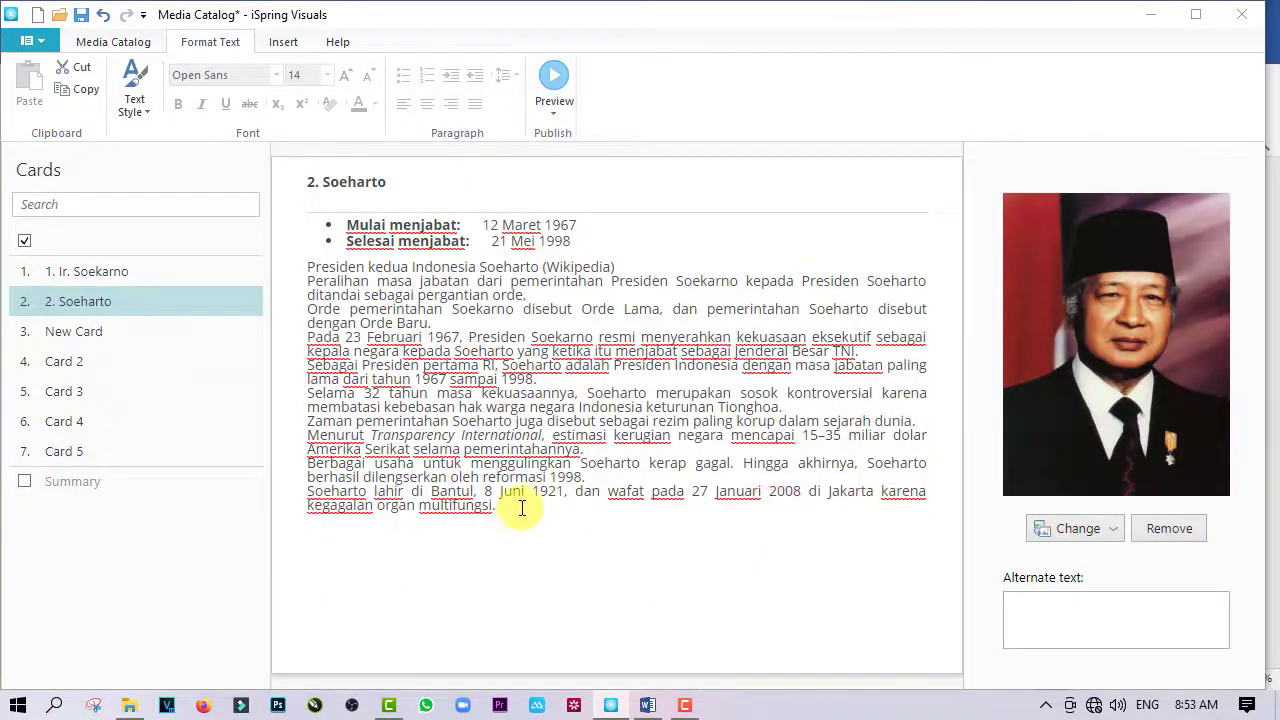
Step: Select the third card, then in the Word biography document insert blank lines before heading 3 so the Habibie section starts on the next page
{"action": "left_click", "coordinate": [108, 331]}
{"action": "left_click", "coordinate": [651, 706]}
{"action": "scroll", "coordinate": [420, 440], "scroll_direction": "down", "scroll_amount": 4}
{"action": "left_click", "coordinate": [515, 350]}
{"action": "left_click", "coordinate": [526, 336]}
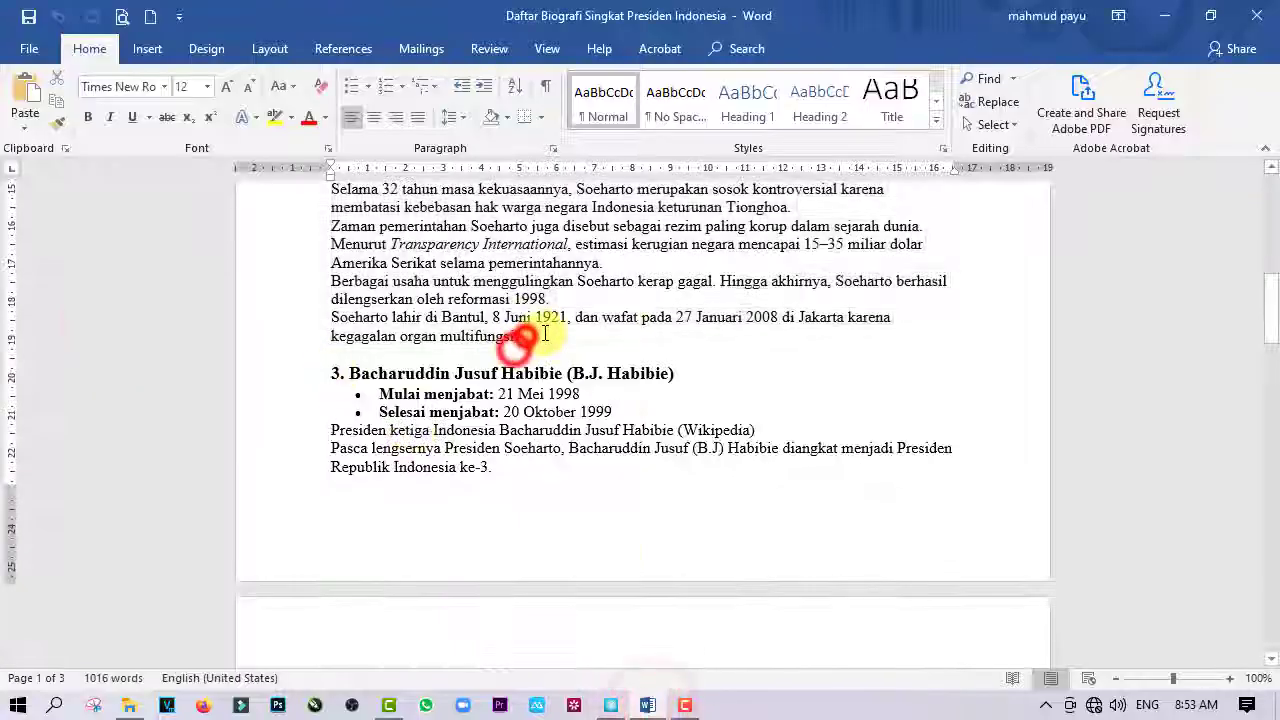
{"action": "key", "text": "Return"}
{"action": "key", "text": "Return"}
{"action": "key", "text": "Return"}
{"action": "key", "text": "Return"}
{"action": "key", "text": "Return"}
{"action": "key", "text": "Return"}
{"action": "scroll", "coordinate": [547, 350], "scroll_direction": "down", "scroll_amount": 8}
Step: Copy the whole Habibie section from Word into the third card's description in iSpring Visuals and tighten its line spacing
{"action": "left_click_drag", "start_coordinate": [333, 227], "coordinate": [705, 538]}
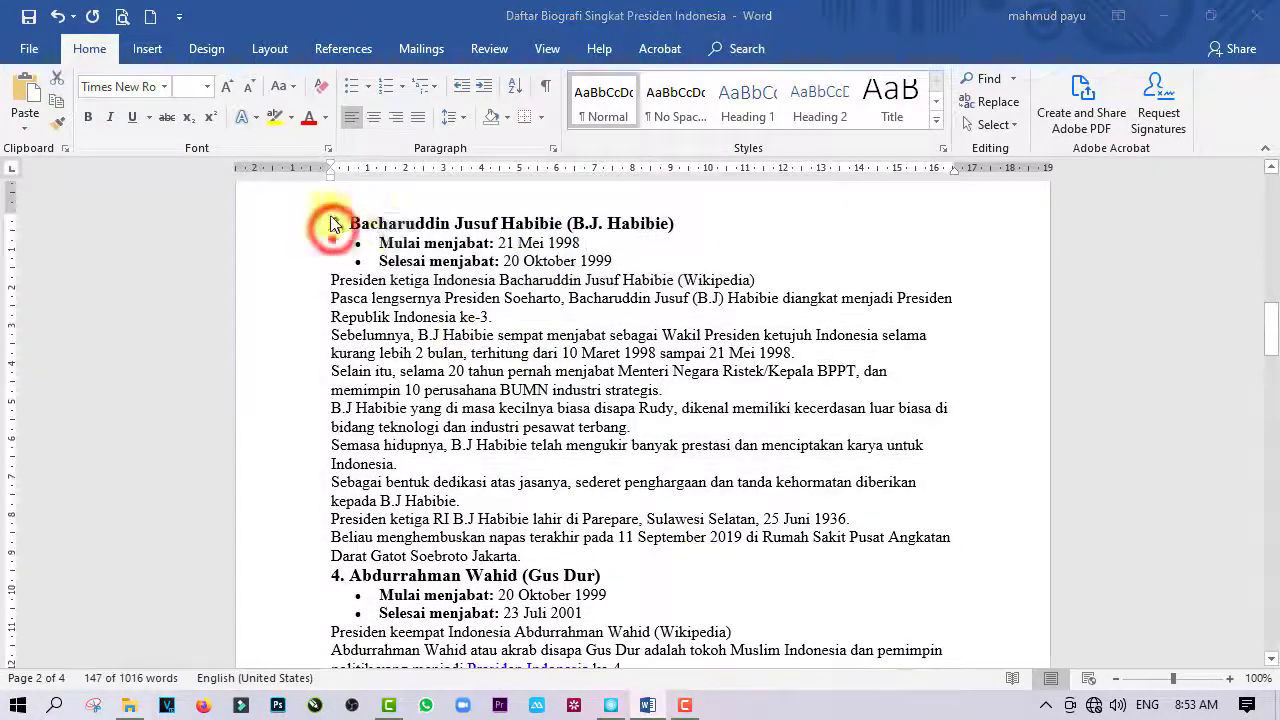
{"action": "key", "text": "ctrl+c"}
{"action": "left_click", "coordinate": [611, 706]}
{"action": "left_click", "coordinate": [380, 251]}
{"action": "key", "text": "ctrl+v"}
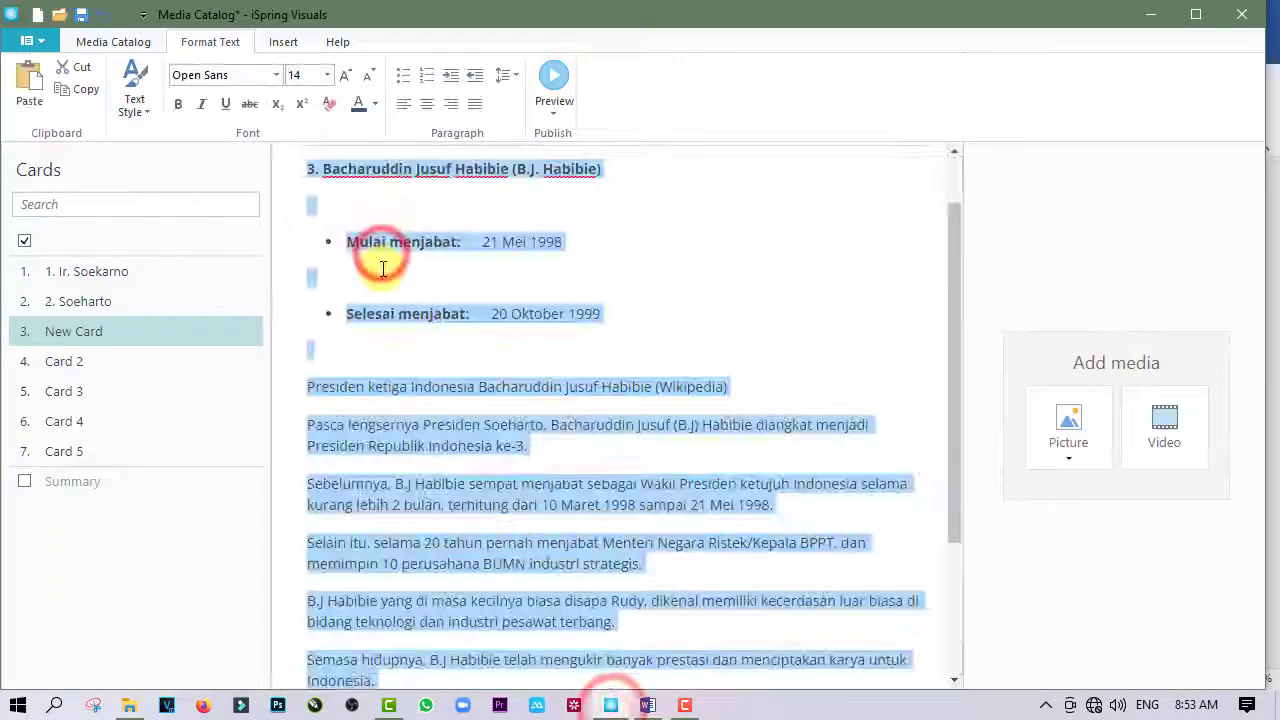
{"action": "left_click", "coordinate": [512, 75]}
Step: Move the heading "3. Bacharuddin Jusuf Habibie (B.J. Habibie)" into the third card's title, replacing "New Card", and delete the leftover line
{"action": "left_click_drag", "start_coordinate": [540, 237], "coordinate": [638, 228]}
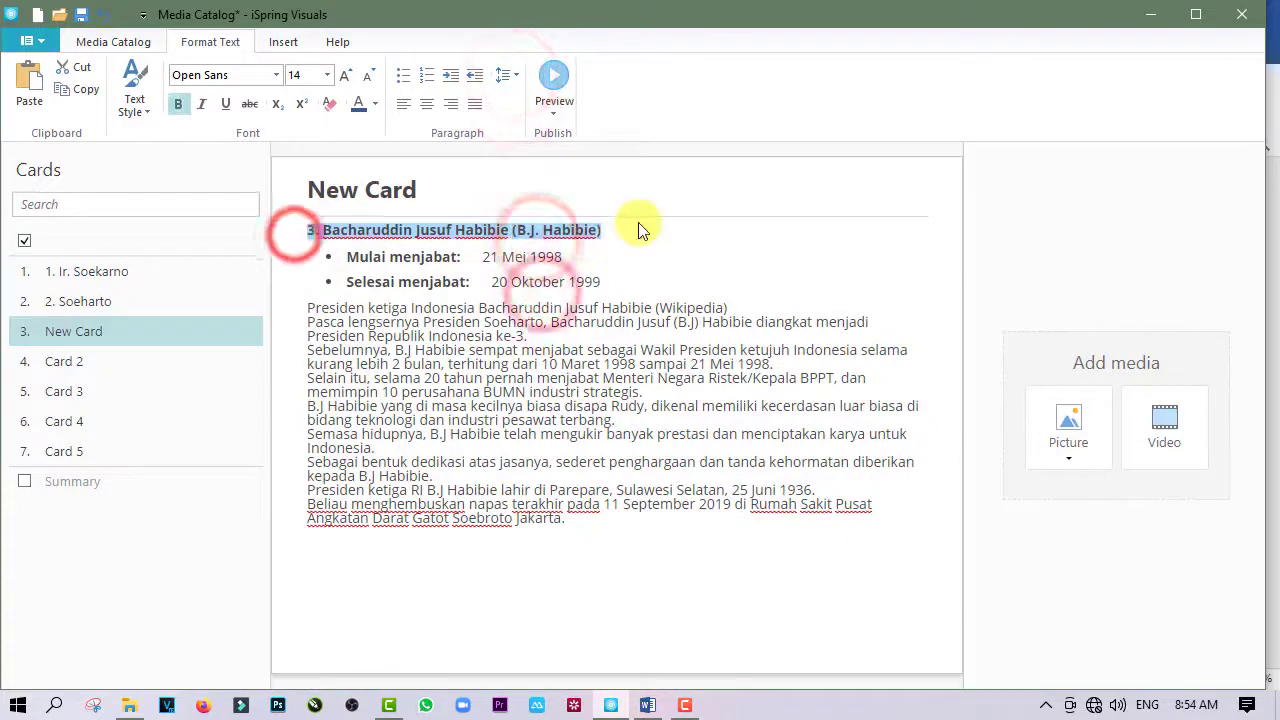
{"action": "key", "text": "ctrl+x"}
{"action": "left_click_drag", "start_coordinate": [428, 191], "coordinate": [270, 215]}
{"action": "key", "text": "ctrl+v"}
{"action": "left_click", "coordinate": [340, 225]}
{"action": "left_click", "coordinate": [353, 225]}
{"action": "key", "text": "Delete"}
Step: Add the picture "3 B.J Habibie" to the Habibie card
{"action": "left_click", "coordinate": [757, 447]}
{"action": "left_click", "coordinate": [1064, 440]}
{"action": "left_click", "coordinate": [1066, 491]}
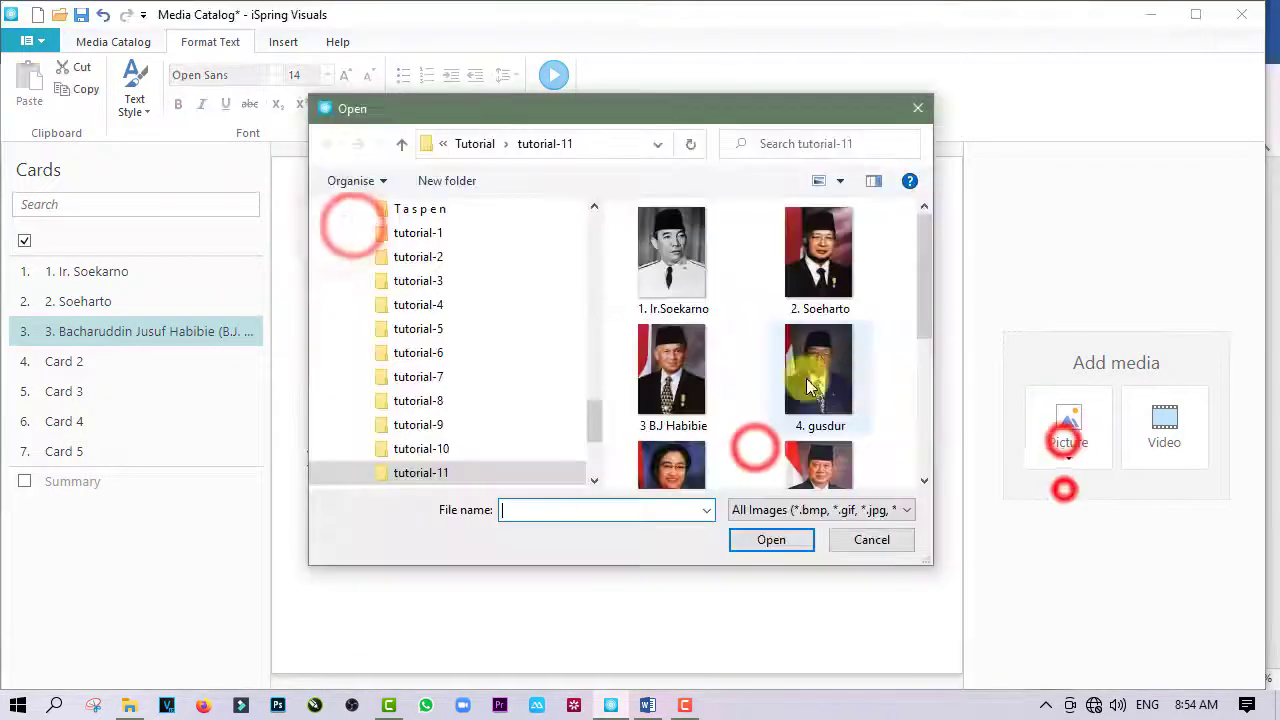
{"action": "left_click", "coordinate": [671, 374]}
{"action": "left_click", "coordinate": [783, 531]}
Step: Justify the Habibie biography paragraphs below the two term-of-office bullets
{"action": "left_click_drag", "start_coordinate": [655, 498], "coordinate": [304, 290]}
{"action": "left_click", "coordinate": [481, 104]}
{"action": "left_click", "coordinate": [687, 434]}
{"action": "left_click", "coordinate": [683, 529]}
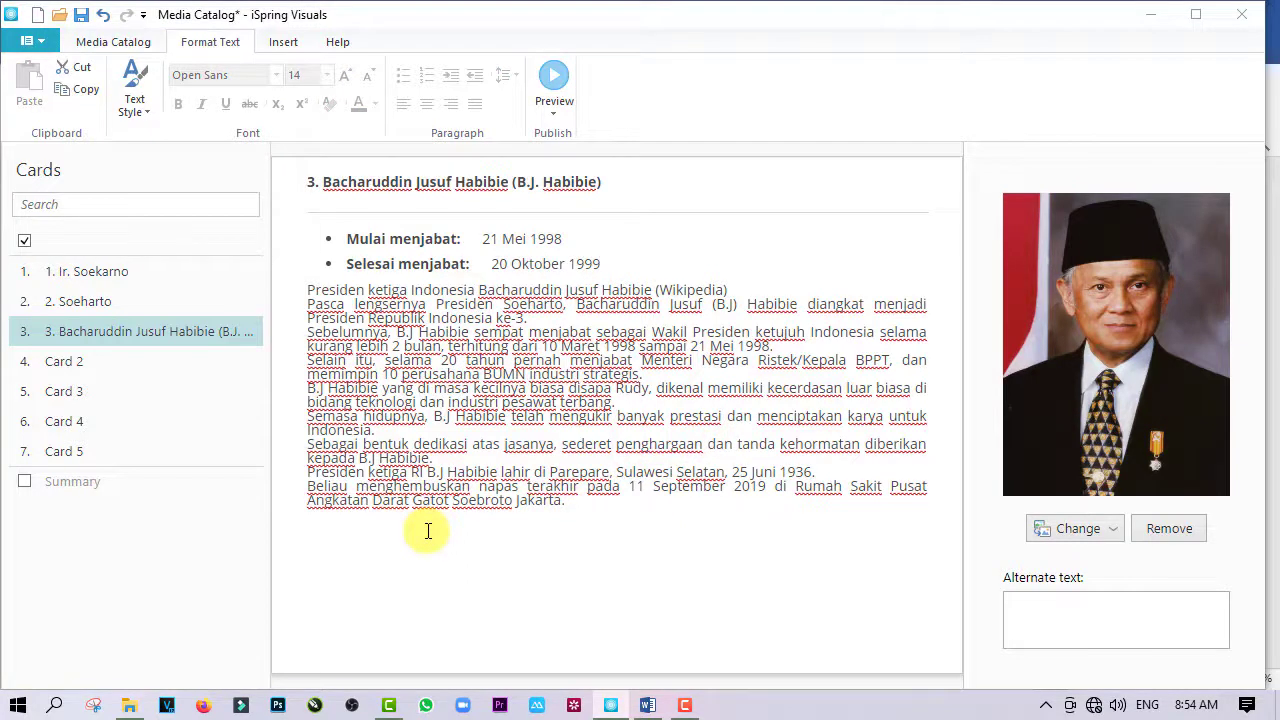
Step: Look through the remaining placeholder cards, Card 2 to Card 5
{"action": "left_click", "coordinate": [139, 362]}
{"action": "left_click", "coordinate": [133, 391]}
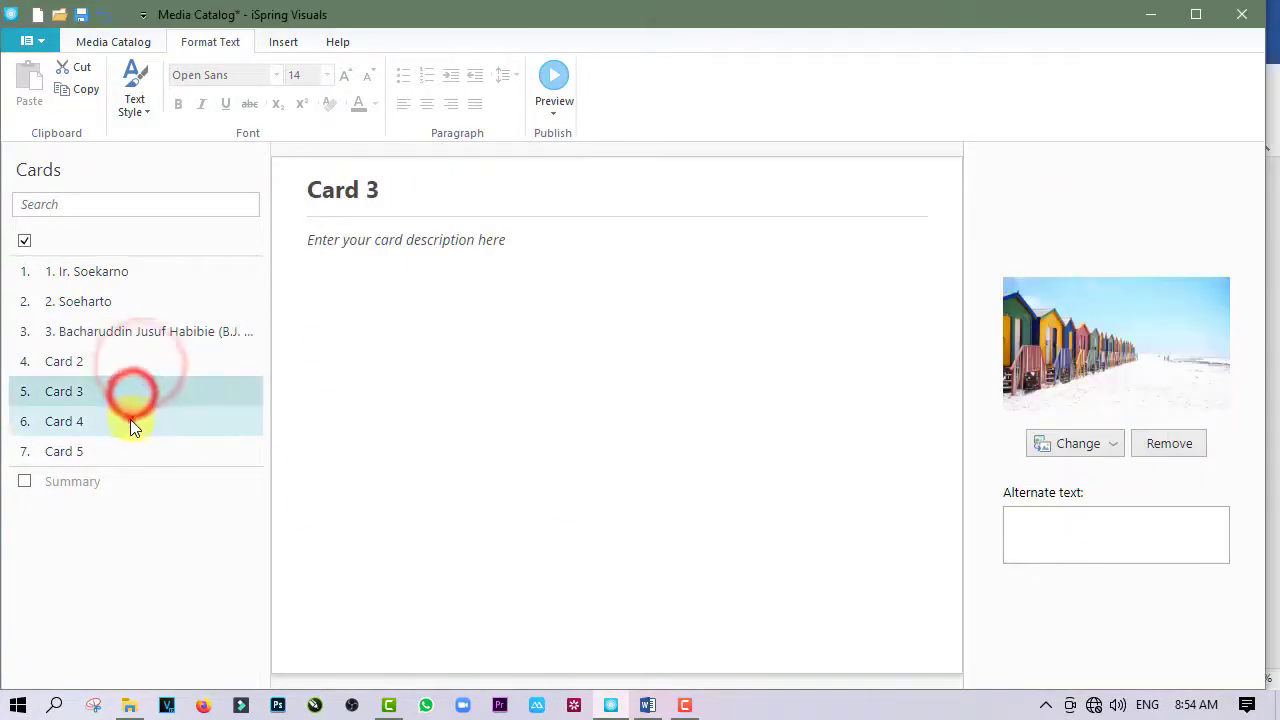
{"action": "left_click", "coordinate": [130, 421]}
{"action": "left_click", "coordinate": [130, 452]}
{"action": "left_click", "coordinate": [122, 366]}
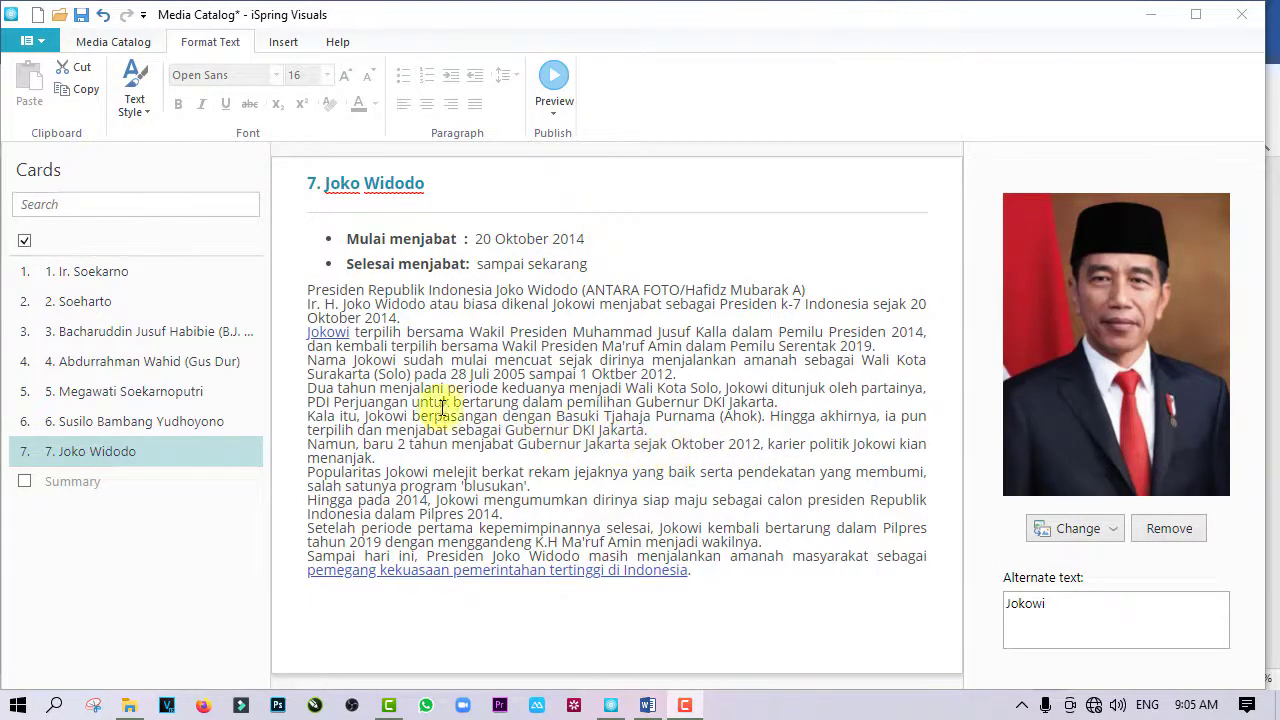
Step: Review the titles, descriptions, pictures and alternate texts of all seven president cards, ending on the Soekarno card
{"action": "left_click", "coordinate": [116, 272]}
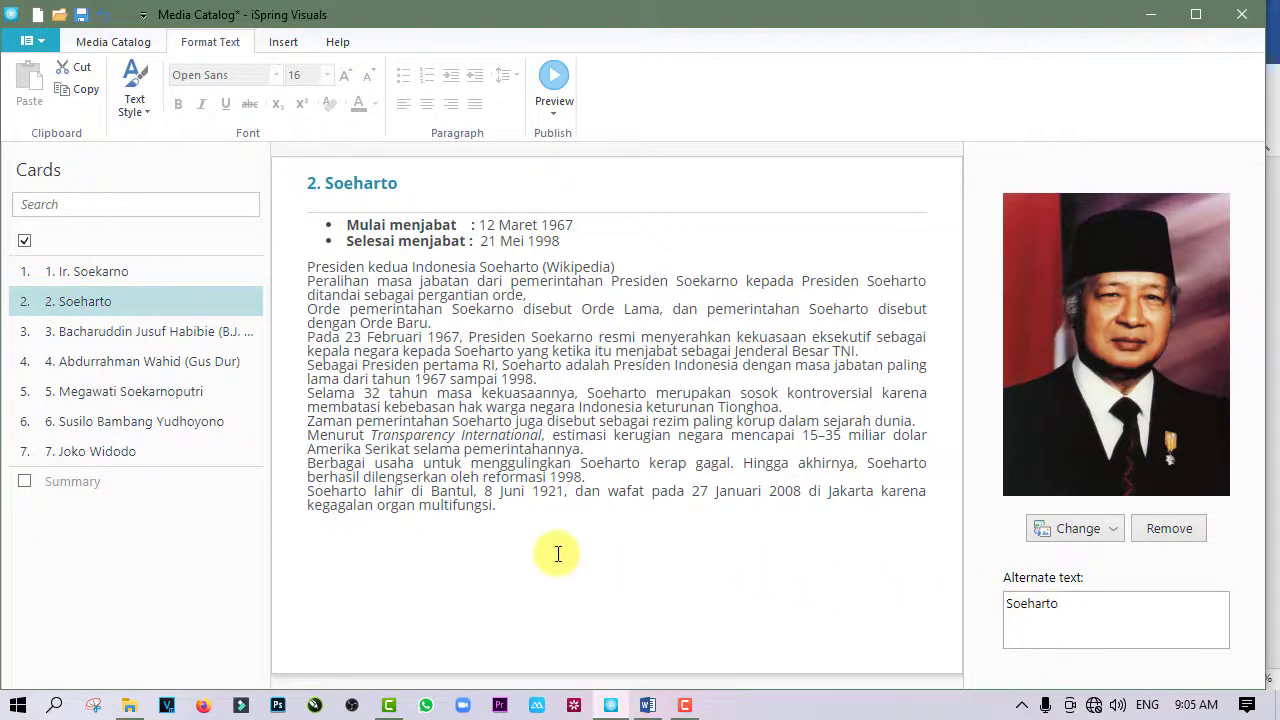
{"action": "left_click", "coordinate": [126, 332]}
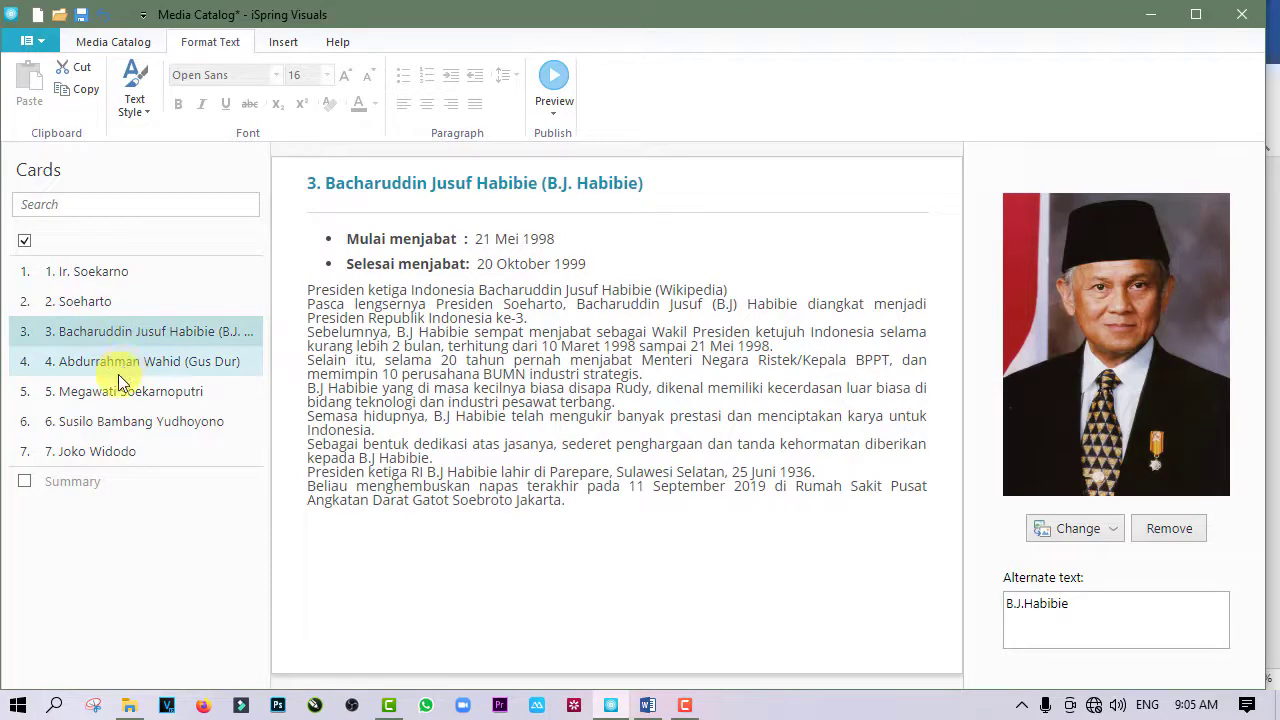
{"action": "left_click", "coordinate": [120, 367]}
{"action": "left_click", "coordinate": [126, 417]}
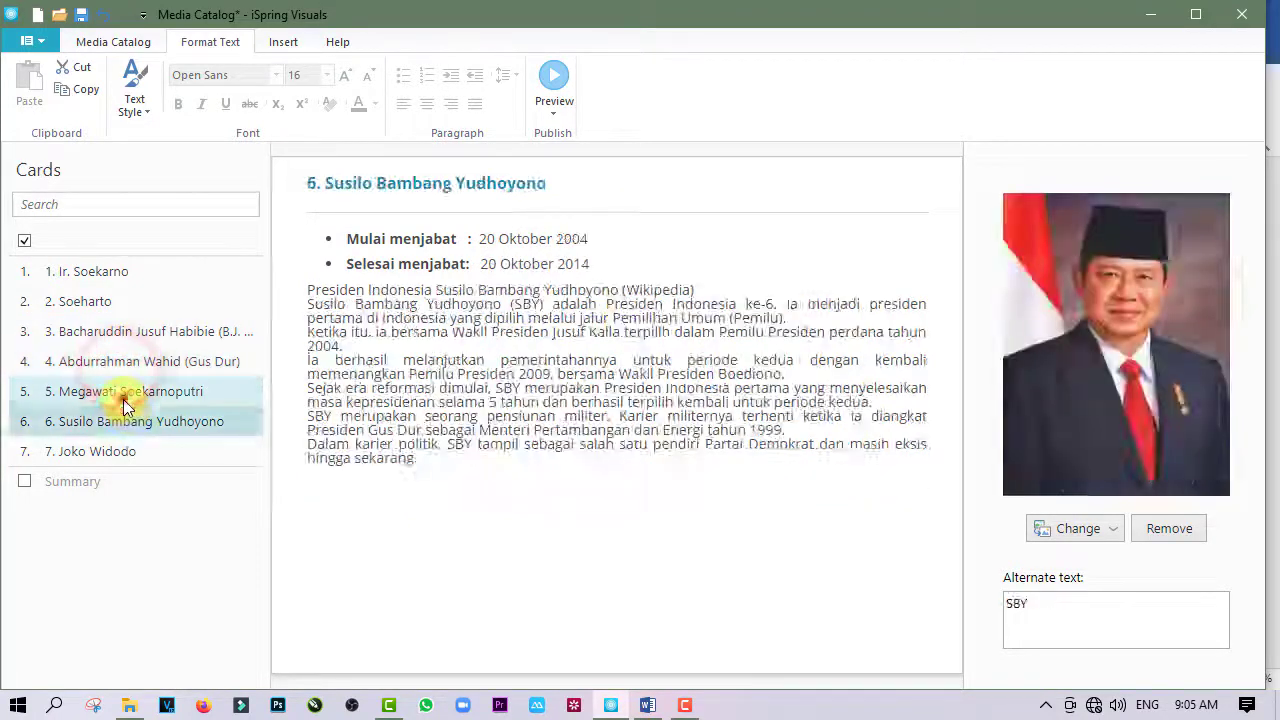
{"action": "left_click", "coordinate": [123, 397]}
{"action": "left_click", "coordinate": [127, 431]}
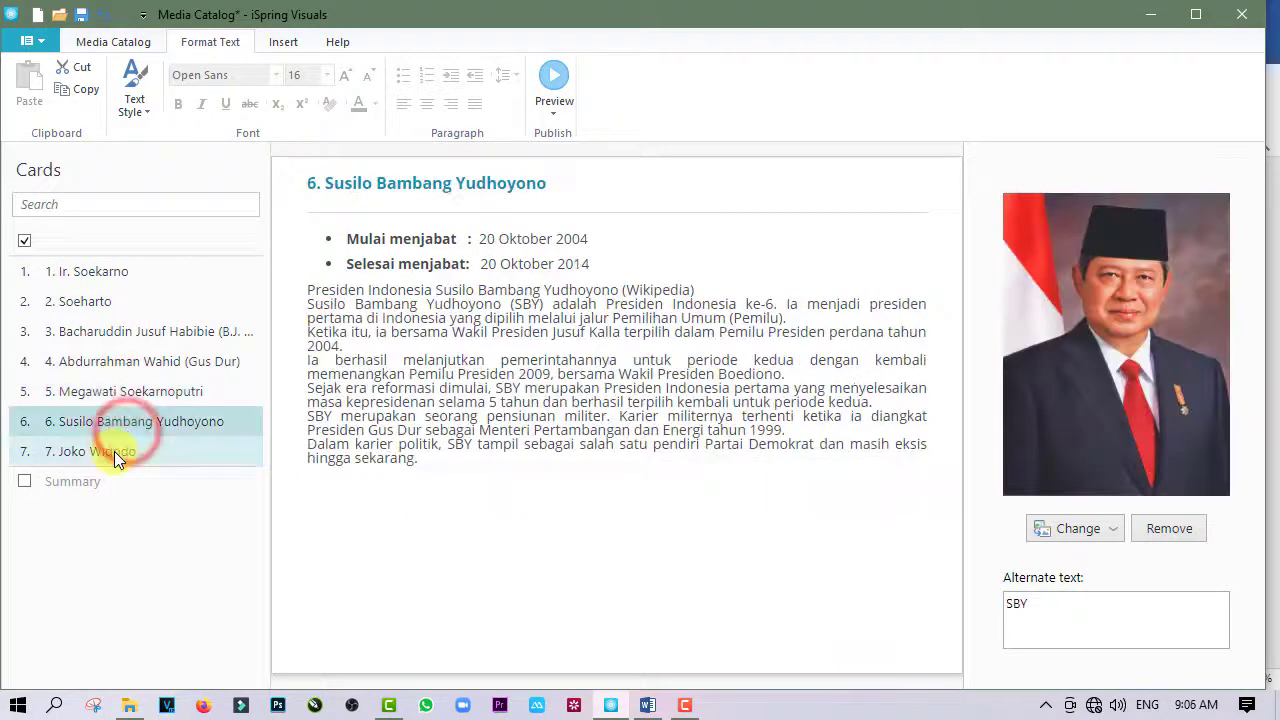
{"action": "left_click", "coordinate": [114, 453]}
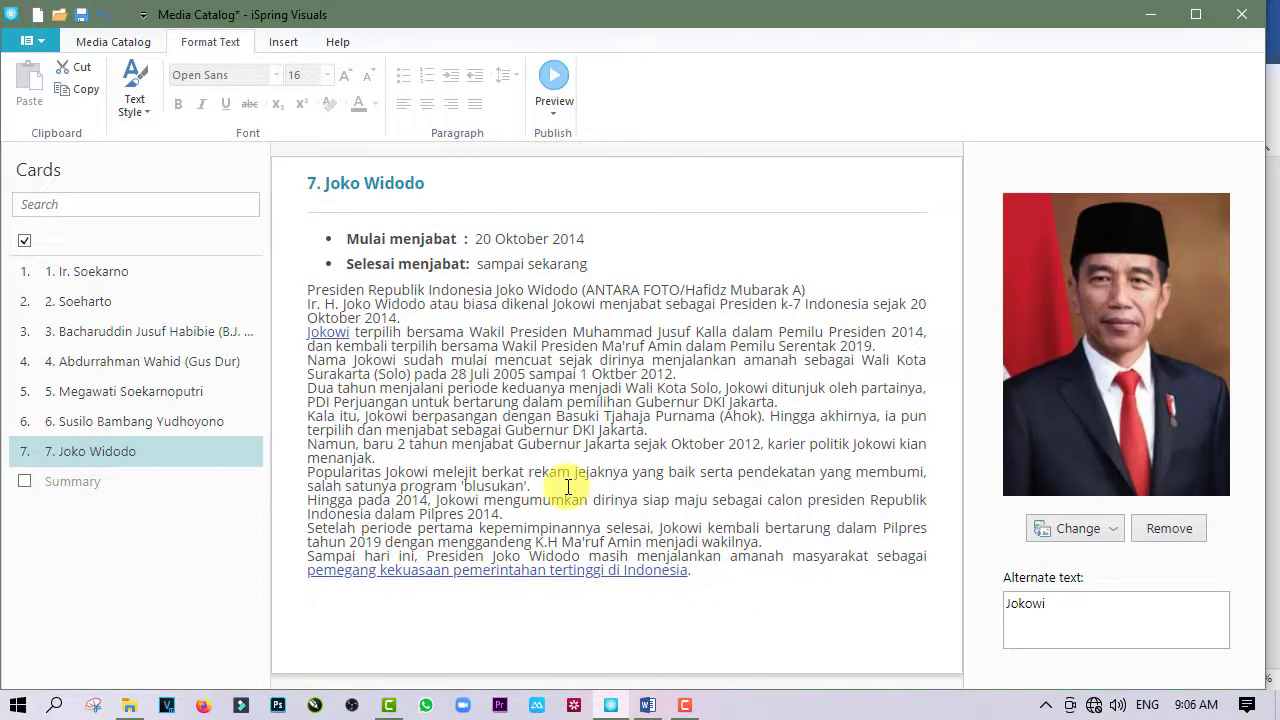
{"action": "left_click", "coordinate": [160, 271]}
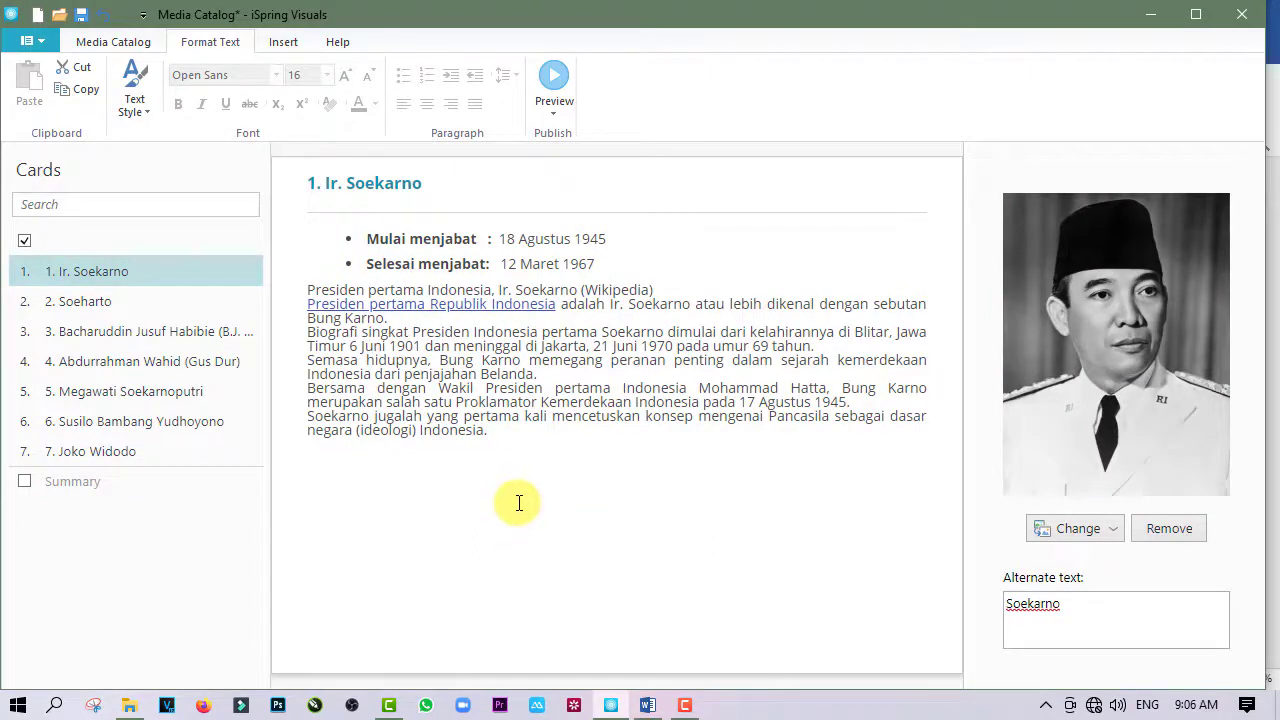
Step: Preview the interaction, dismiss the introduction page, view the Soekarno and Soeharto cards in sequence, and return to the catalog overview
{"action": "left_click", "coordinate": [555, 80]}
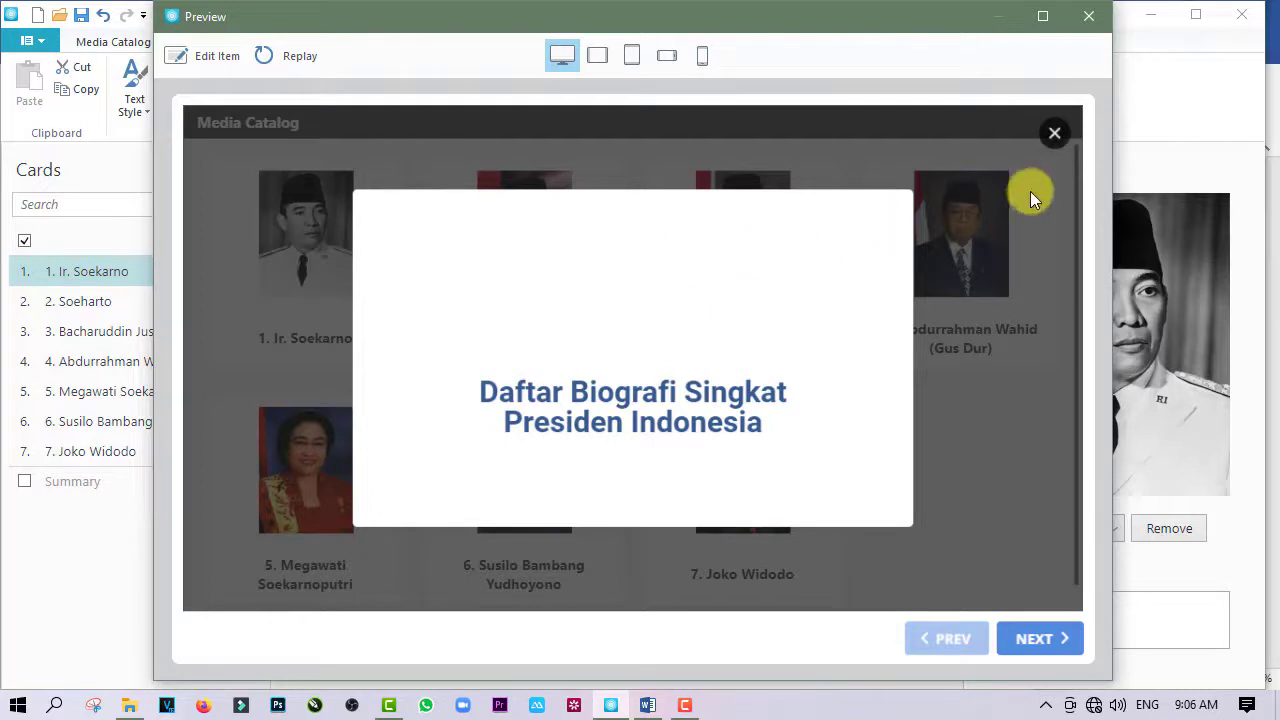
{"action": "left_click", "coordinate": [1057, 136]}
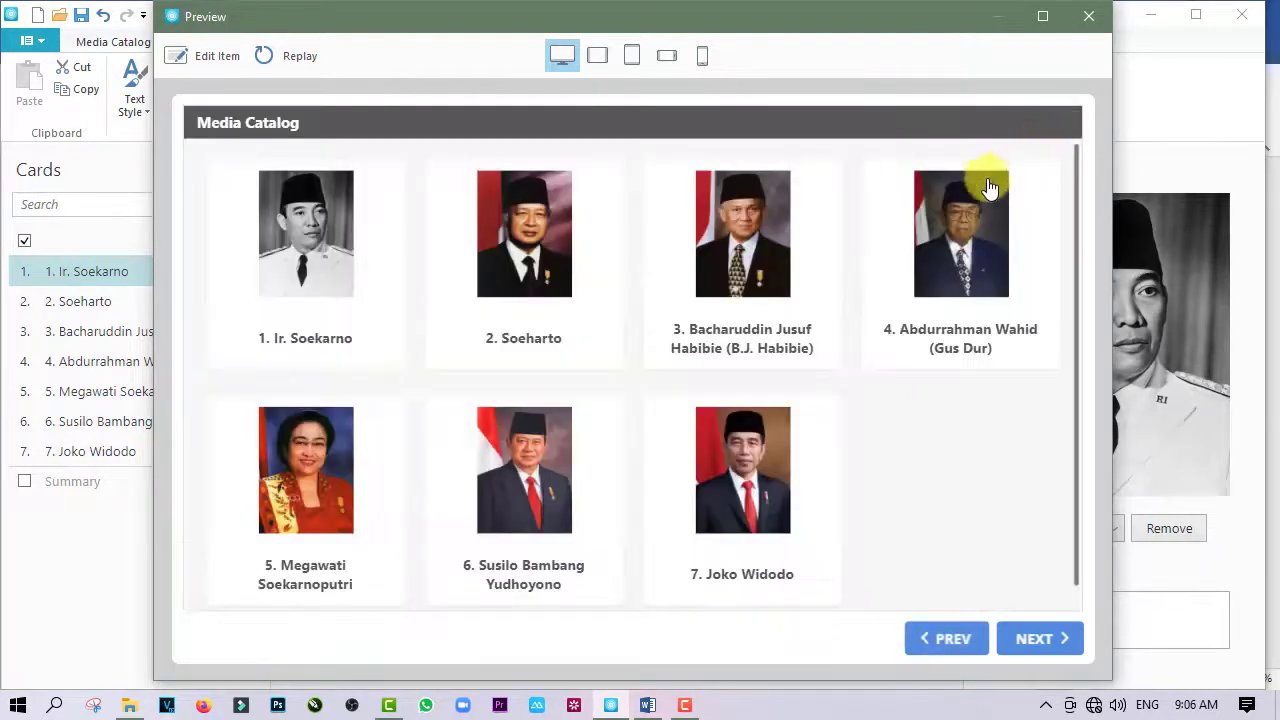
{"action": "left_click", "coordinate": [306, 276]}
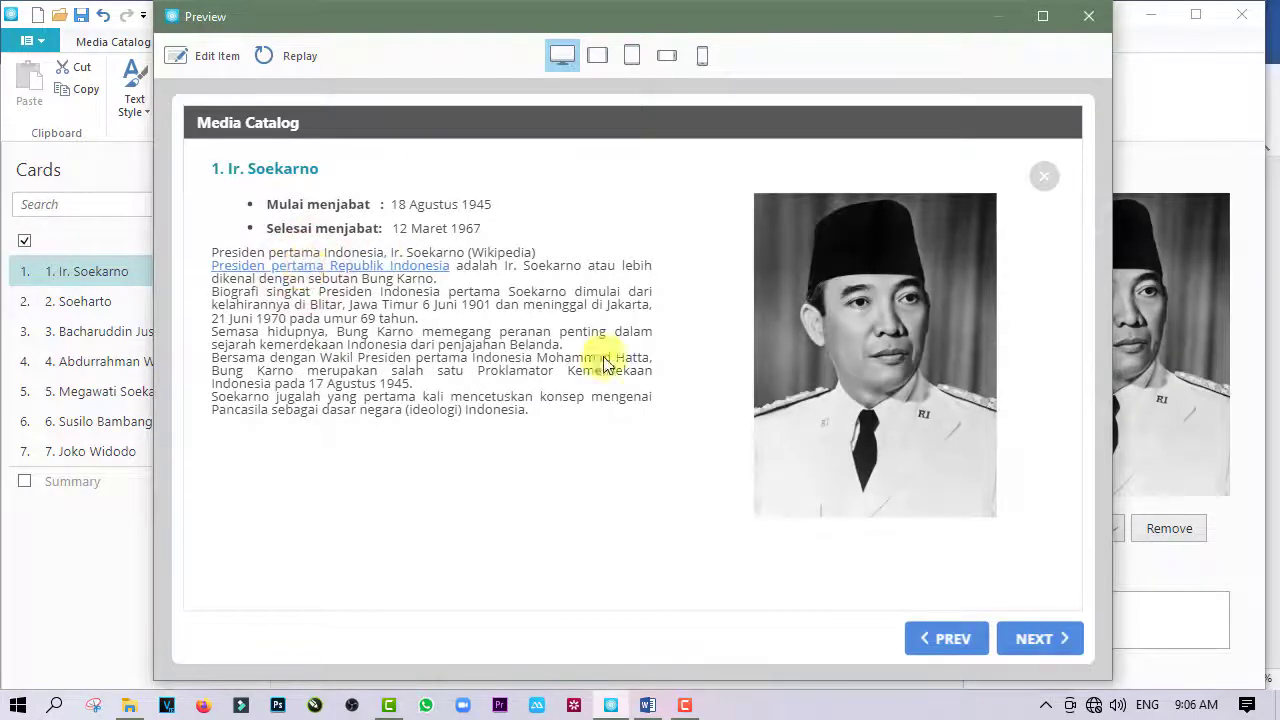
{"action": "left_click", "coordinate": [1033, 641]}
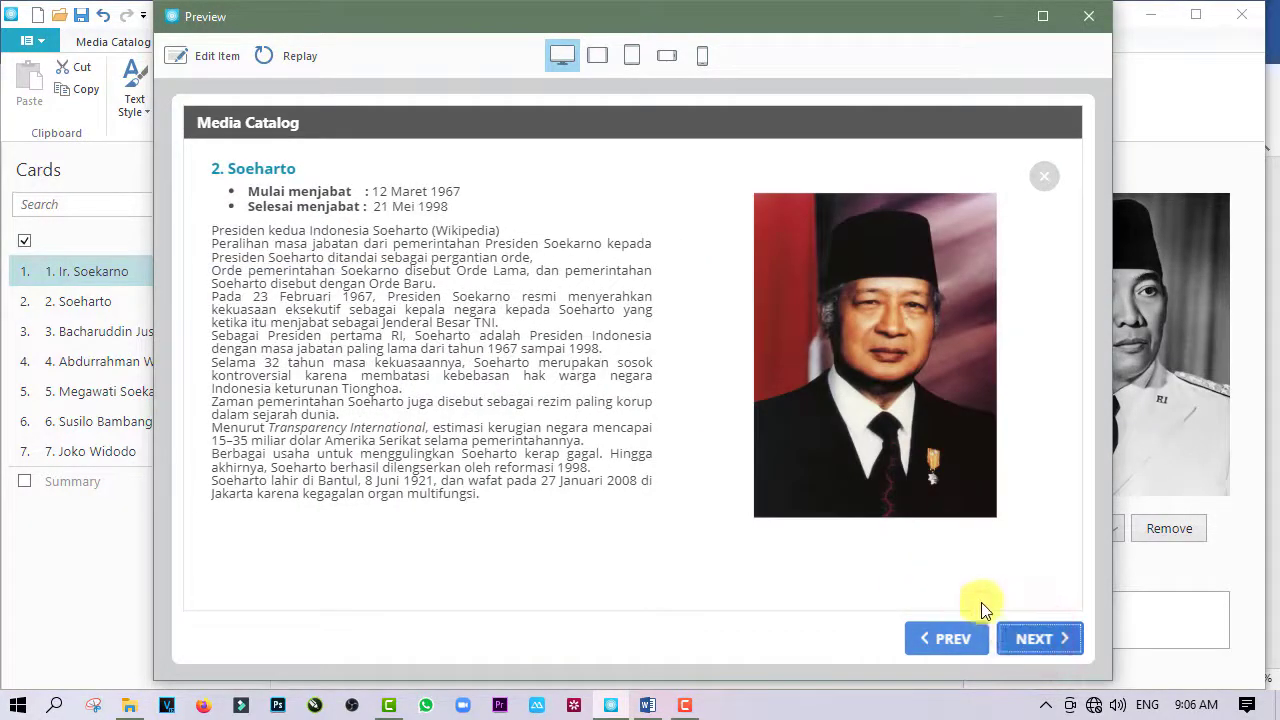
{"action": "left_click", "coordinate": [1041, 178]}
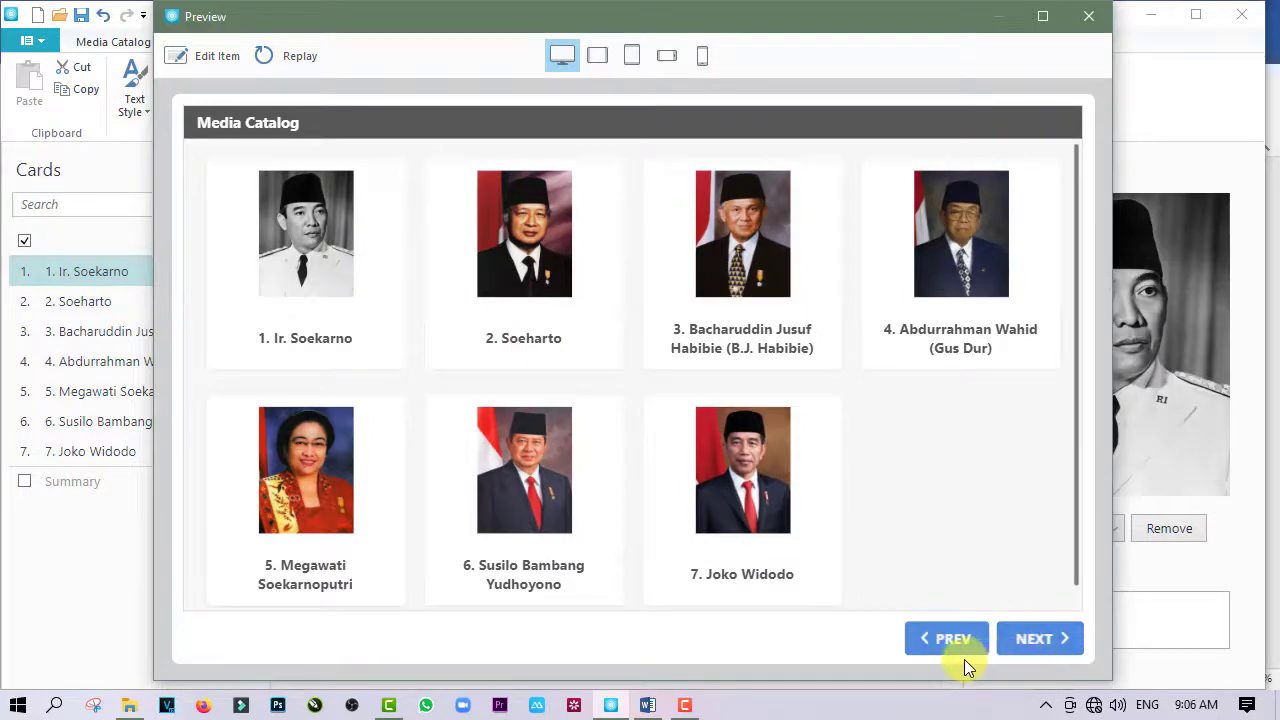
Step: Check the Soeharto, Habibie and Abdurrahman Wahid cards one by one from the previewed catalog overview
{"action": "left_click", "coordinate": [540, 262]}
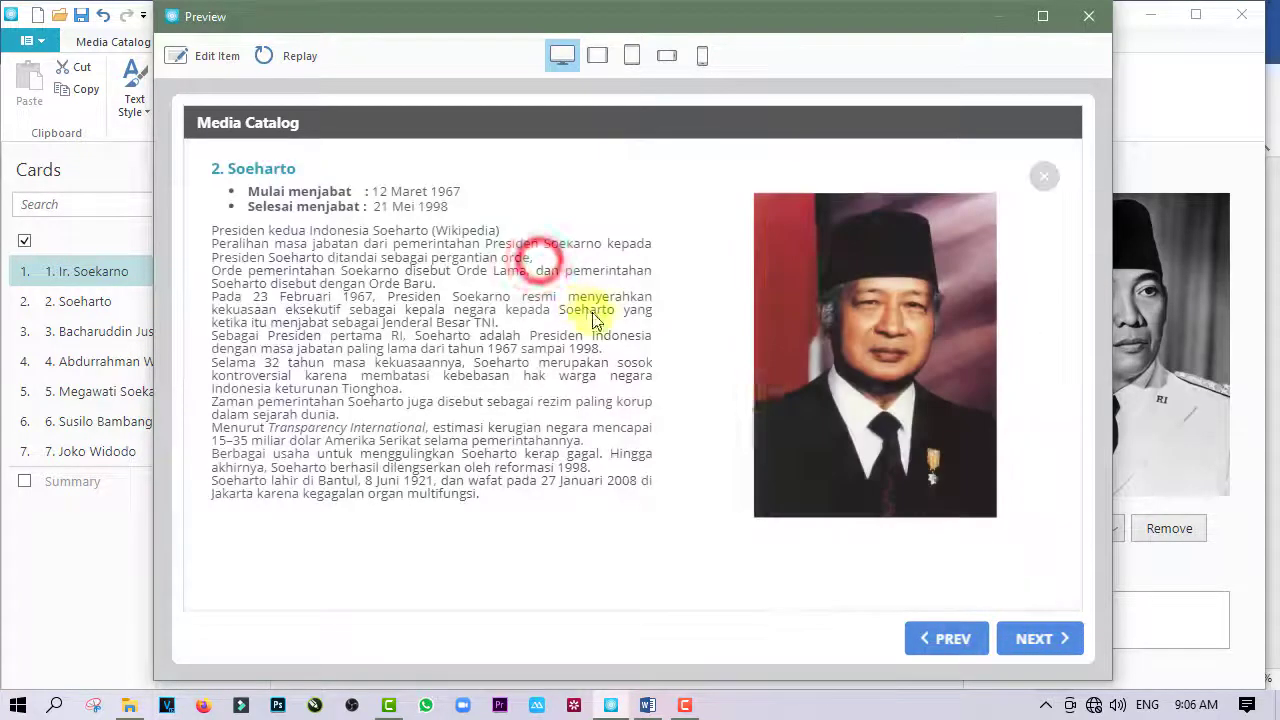
{"action": "left_click", "coordinate": [1055, 180]}
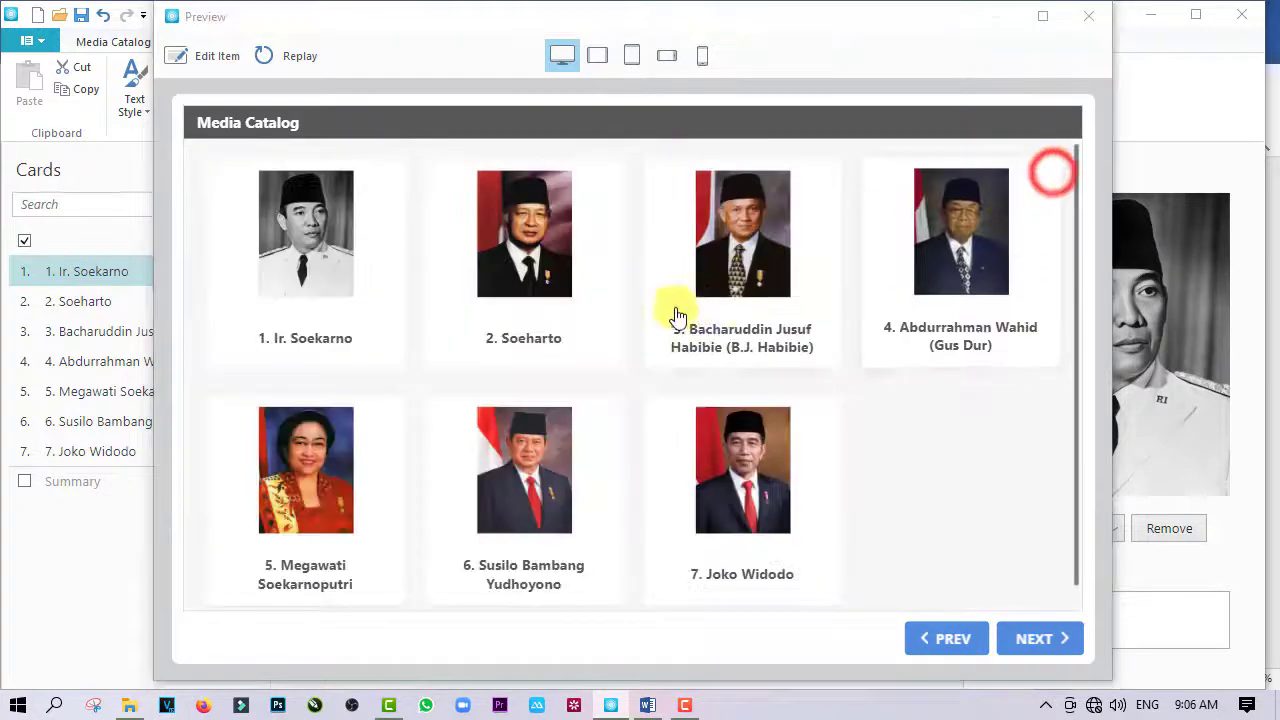
{"action": "left_click", "coordinate": [708, 254]}
{"action": "left_click", "coordinate": [1055, 182]}
{"action": "left_click", "coordinate": [1043, 193]}
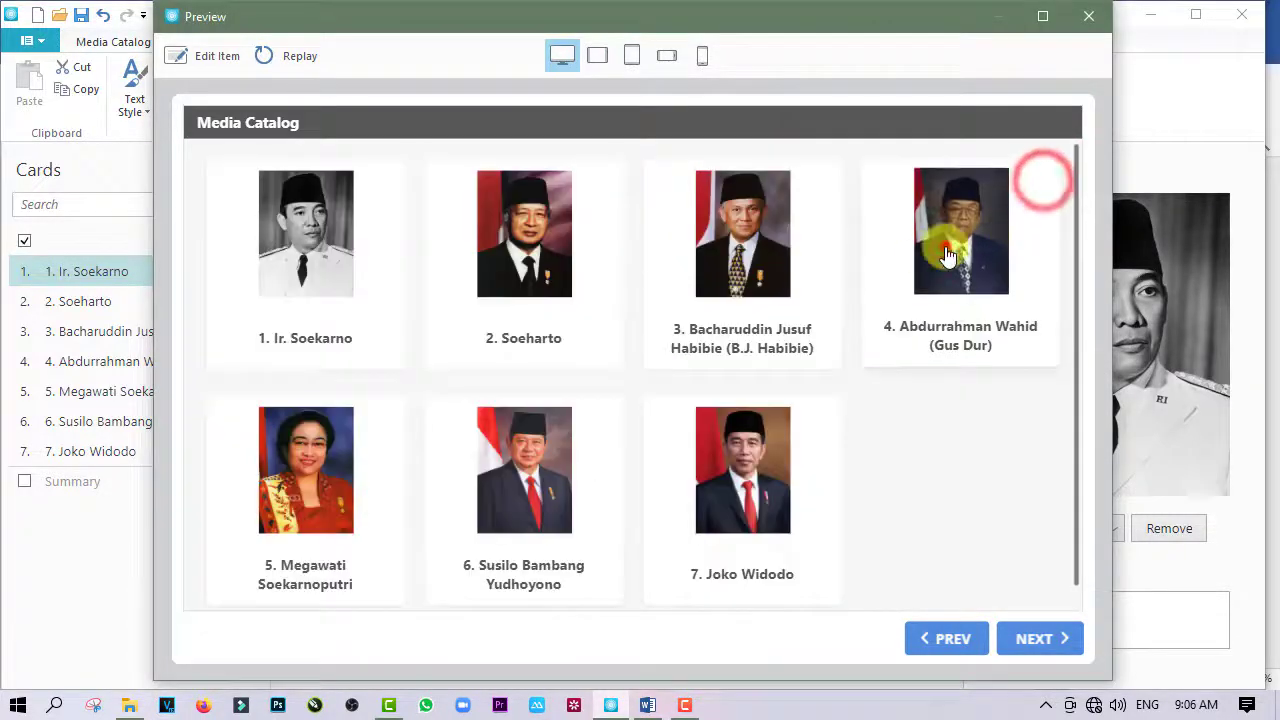
{"action": "left_click", "coordinate": [1050, 182]}
Step: Page through the Megawati, Susilo Bambang Yudhoyono and Joko Widodo cards in the preview, and close it
{"action": "left_click", "coordinate": [1060, 642]}
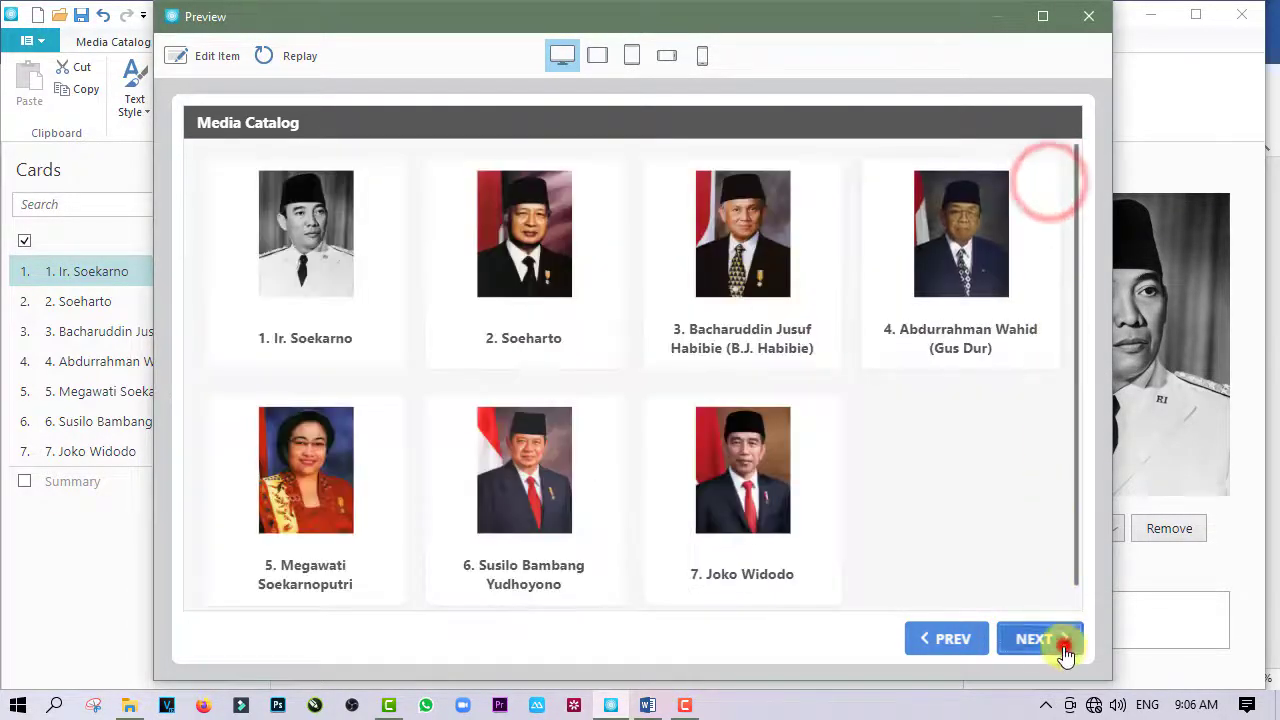
{"action": "left_click", "coordinate": [1061, 645]}
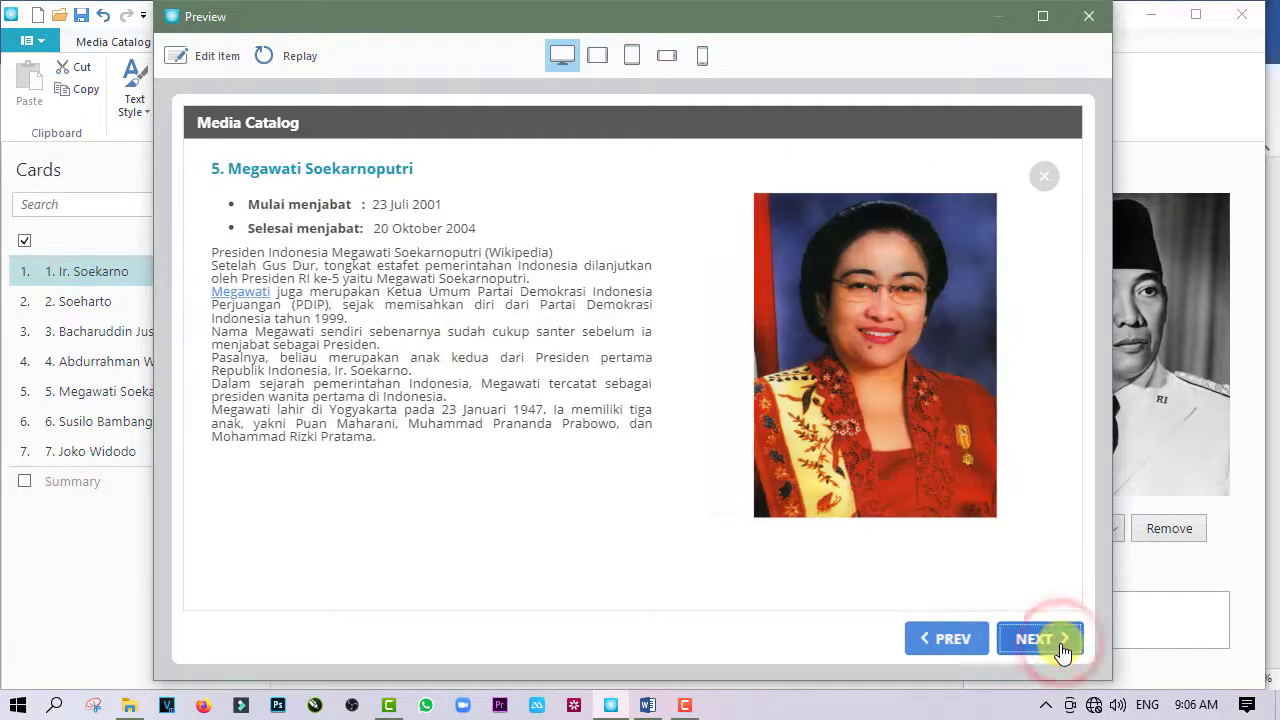
{"action": "left_click", "coordinate": [1062, 648]}
{"action": "left_click", "coordinate": [1062, 648]}
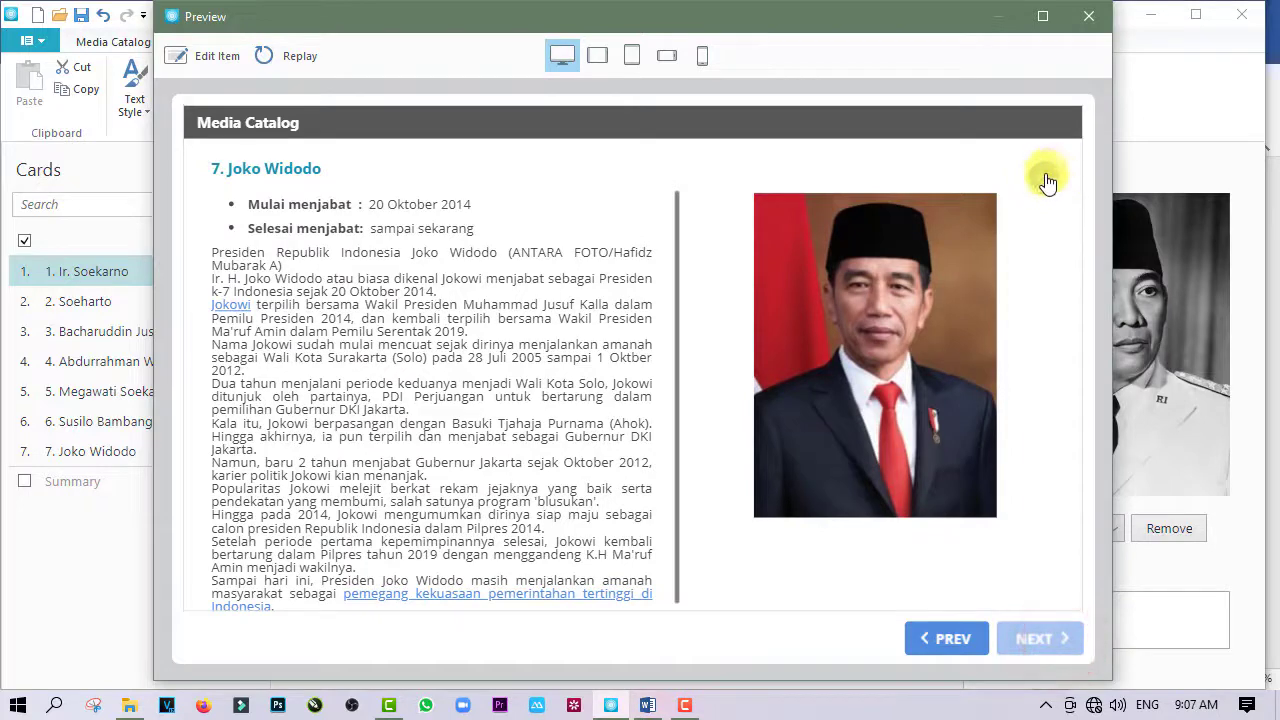
{"action": "left_click", "coordinate": [1089, 16]}
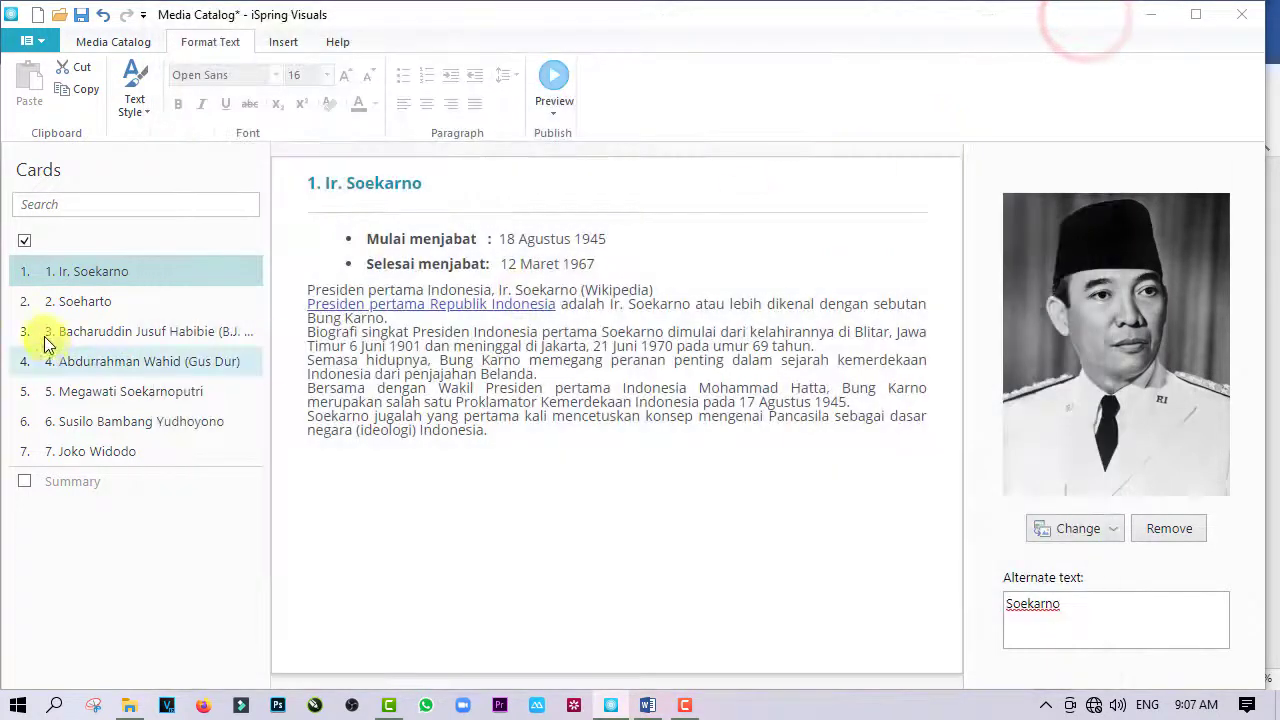
Step: On the introduction page, remove surplus blank lines above "Daftar Biografi Singkat Presiden Indonesia" to center the title vertically
{"action": "left_click", "coordinate": [131, 246]}
{"action": "left_click", "coordinate": [652, 277]}
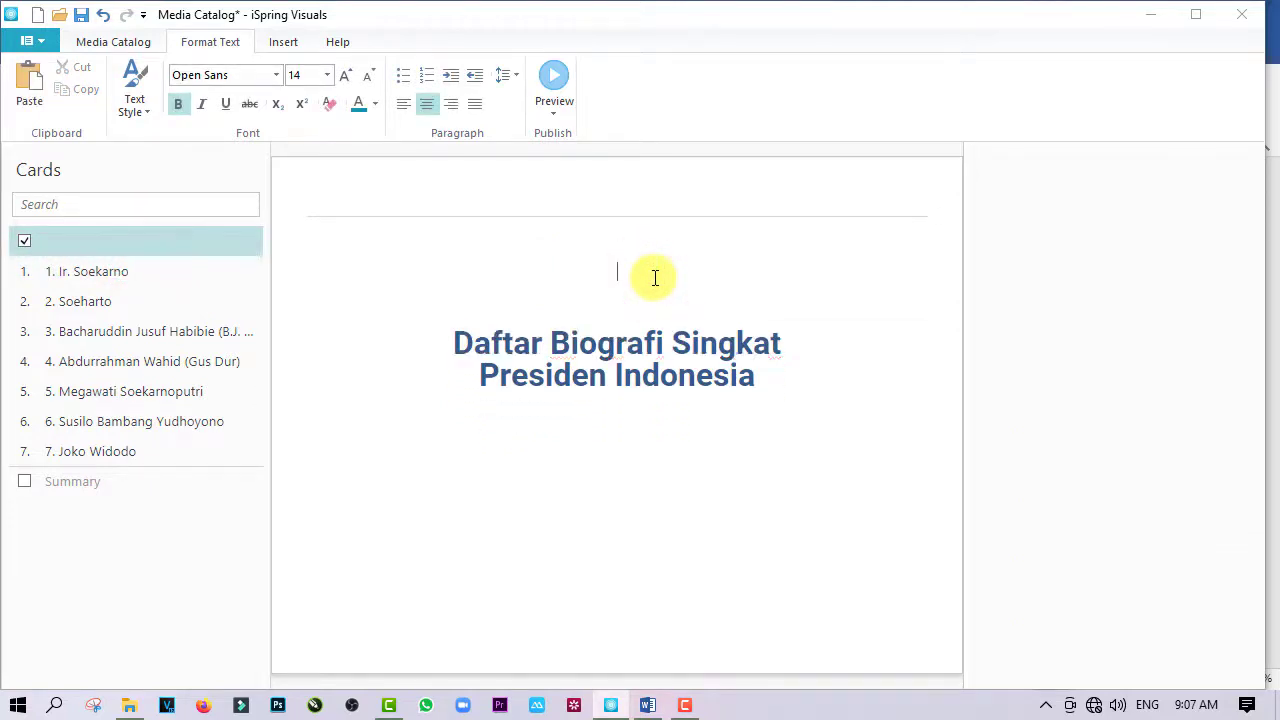
{"action": "left_click", "coordinate": [646, 522]}
{"action": "left_click", "coordinate": [673, 479]}
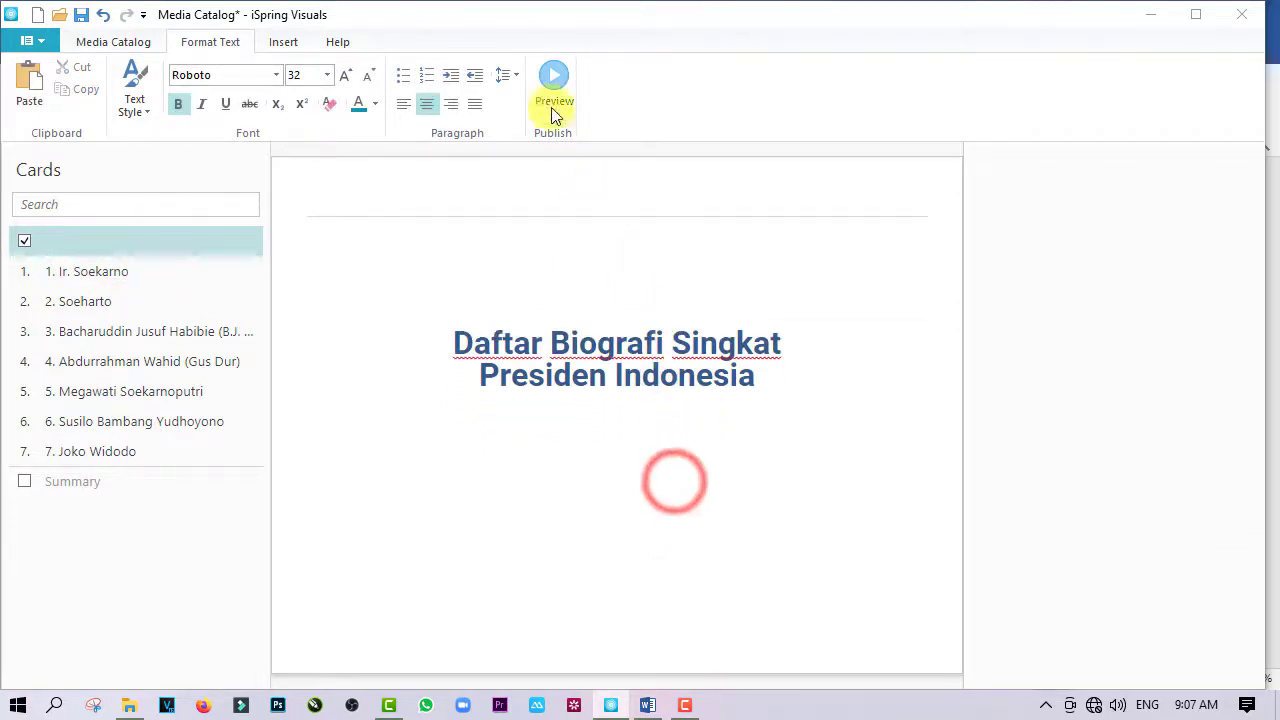
Step: Preview the interaction again to check the title's position on the introduction page, and close the preview
{"action": "left_click", "coordinate": [553, 80]}
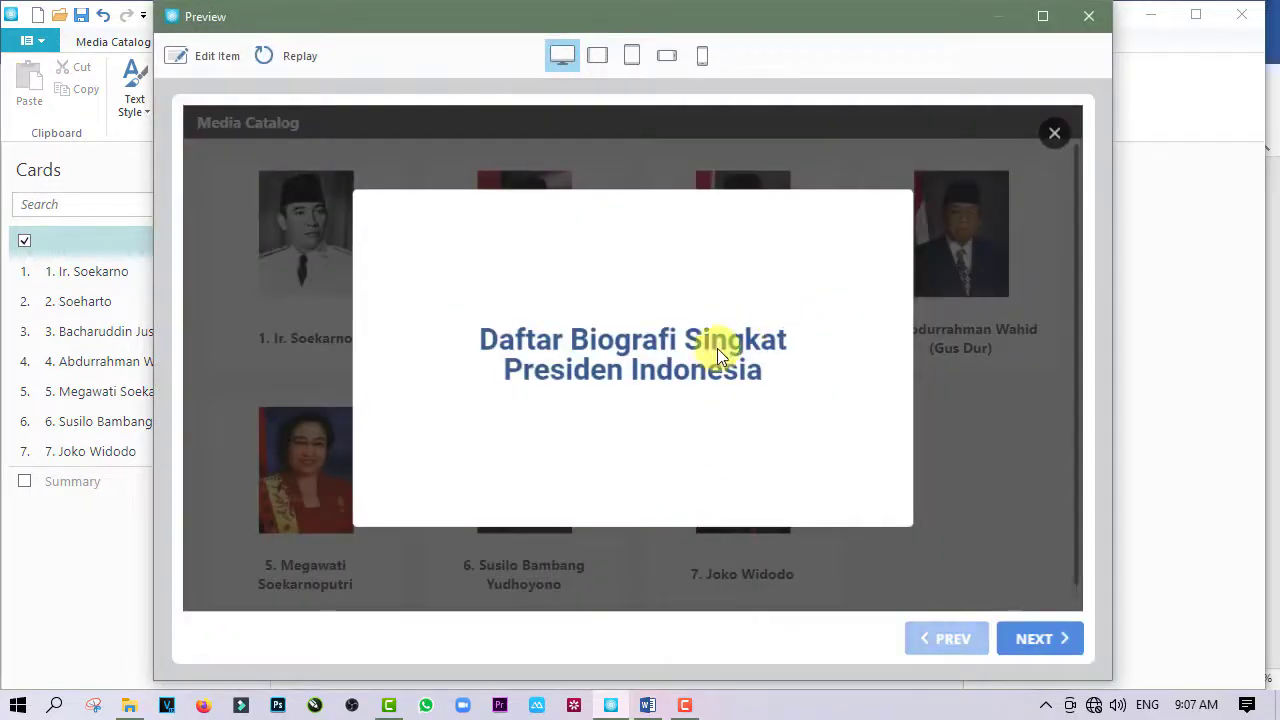
{"action": "left_click", "coordinate": [1055, 136]}
{"action": "left_click", "coordinate": [1082, 20]}
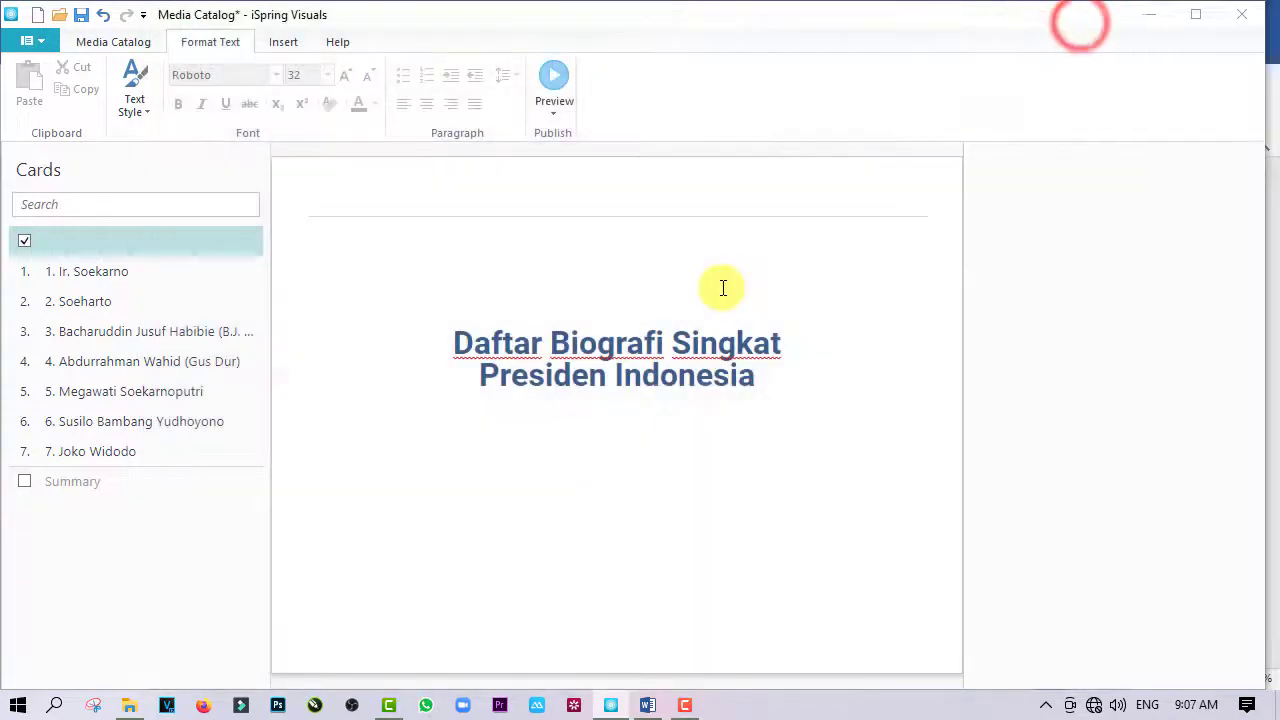
Step: Open the interaction properties and change the interaction title to "Media Pelajaran Sejarah"
{"action": "left_click", "coordinate": [463, 278]}
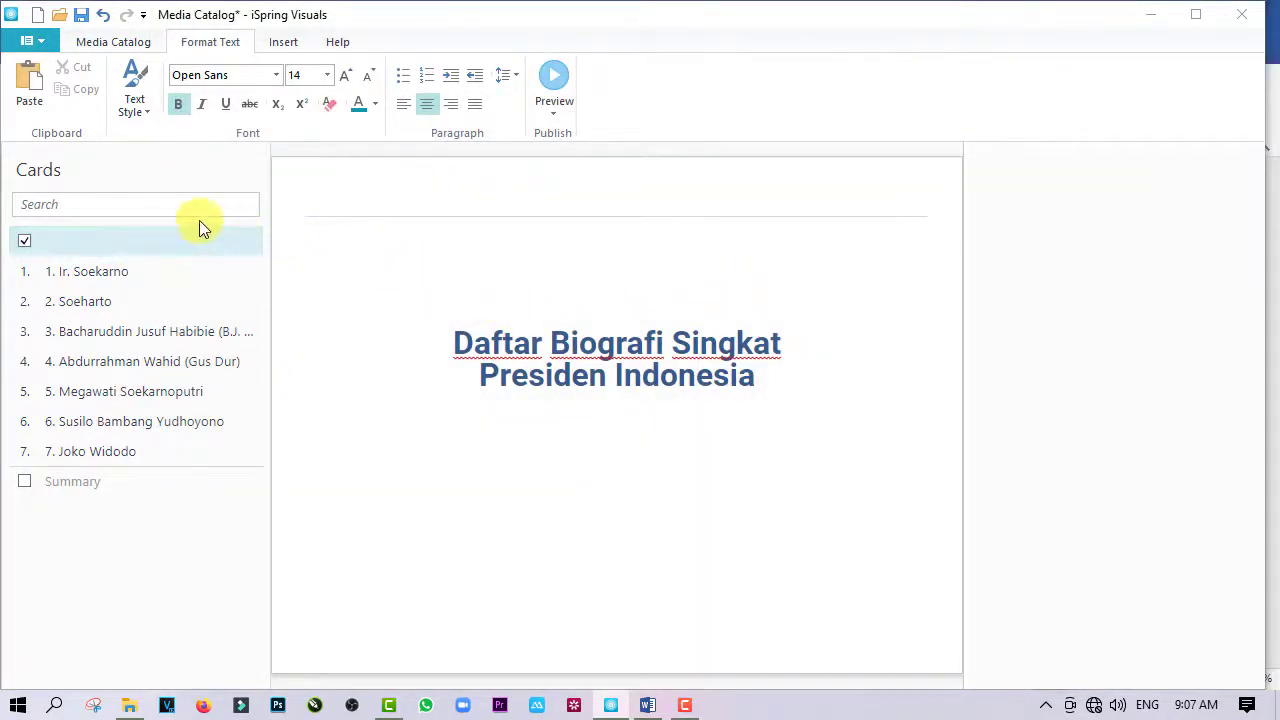
{"action": "left_click", "coordinate": [117, 46]}
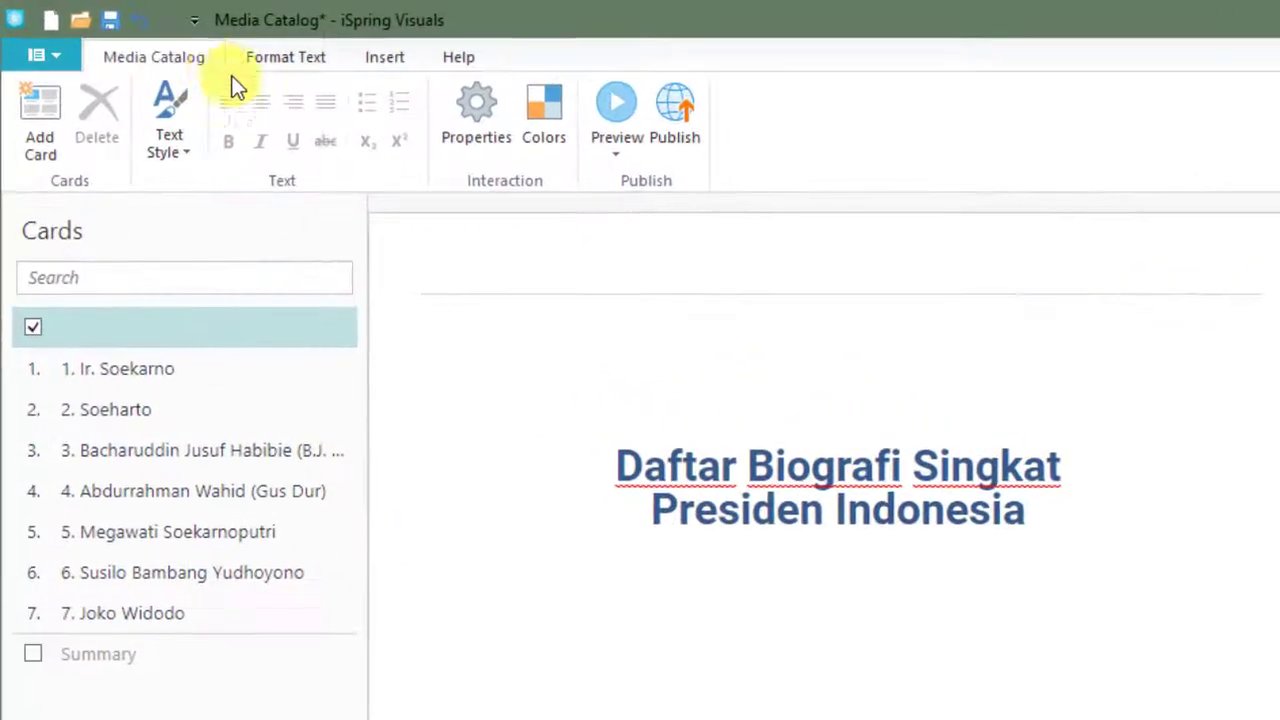
{"action": "left_click", "coordinate": [489, 130]}
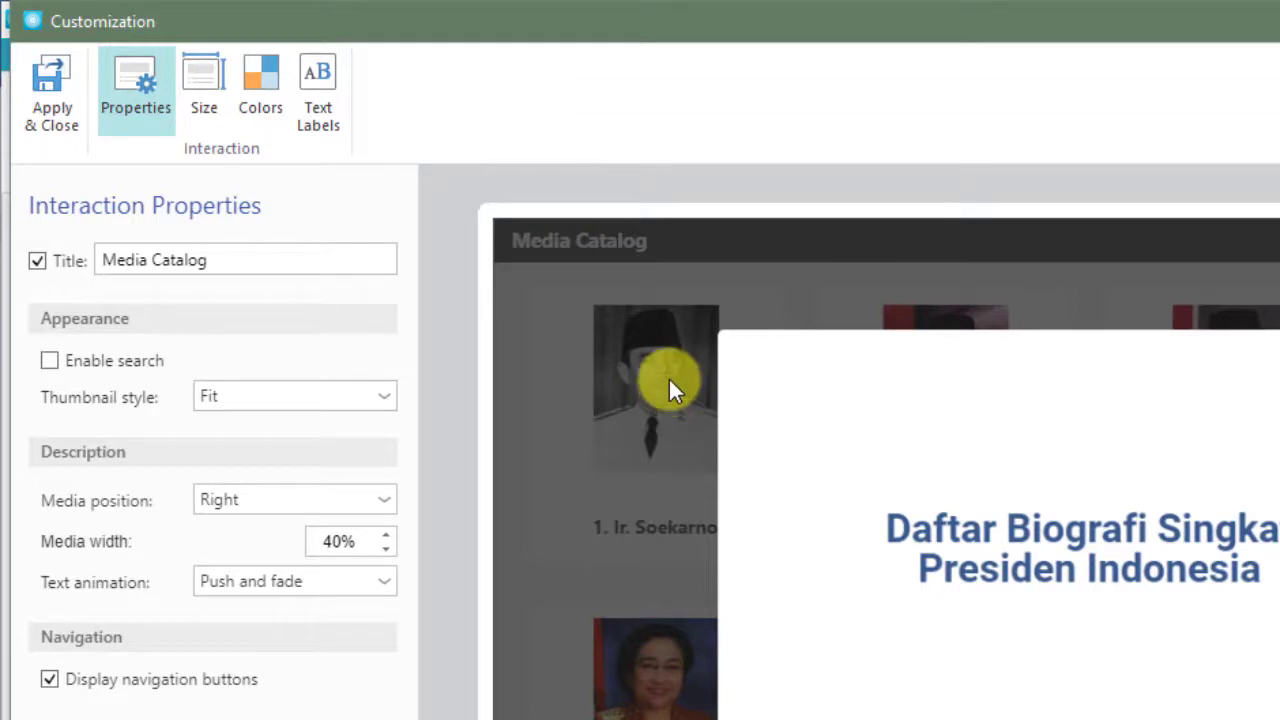
{"action": "triple_click", "coordinate": [271, 259]}
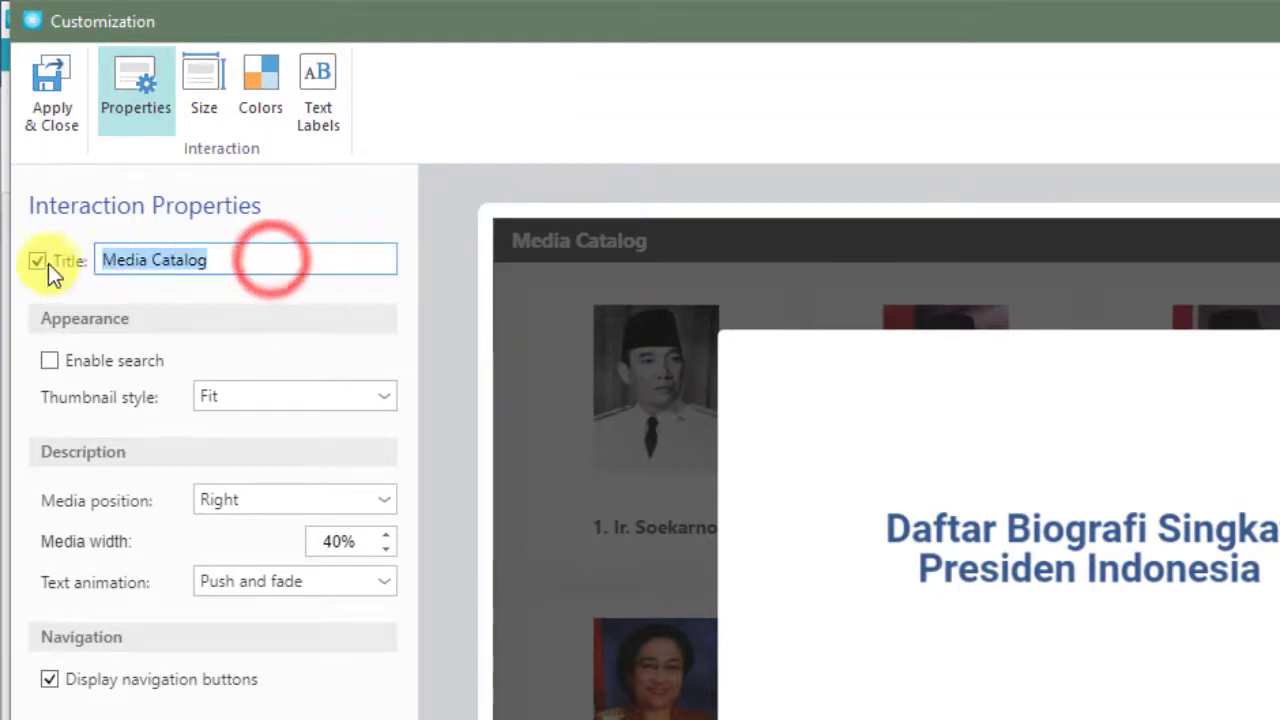
{"action": "triple_click", "coordinate": [251, 260]}
{"action": "left_click_drag", "start_coordinate": [248, 260], "coordinate": [94, 260]}
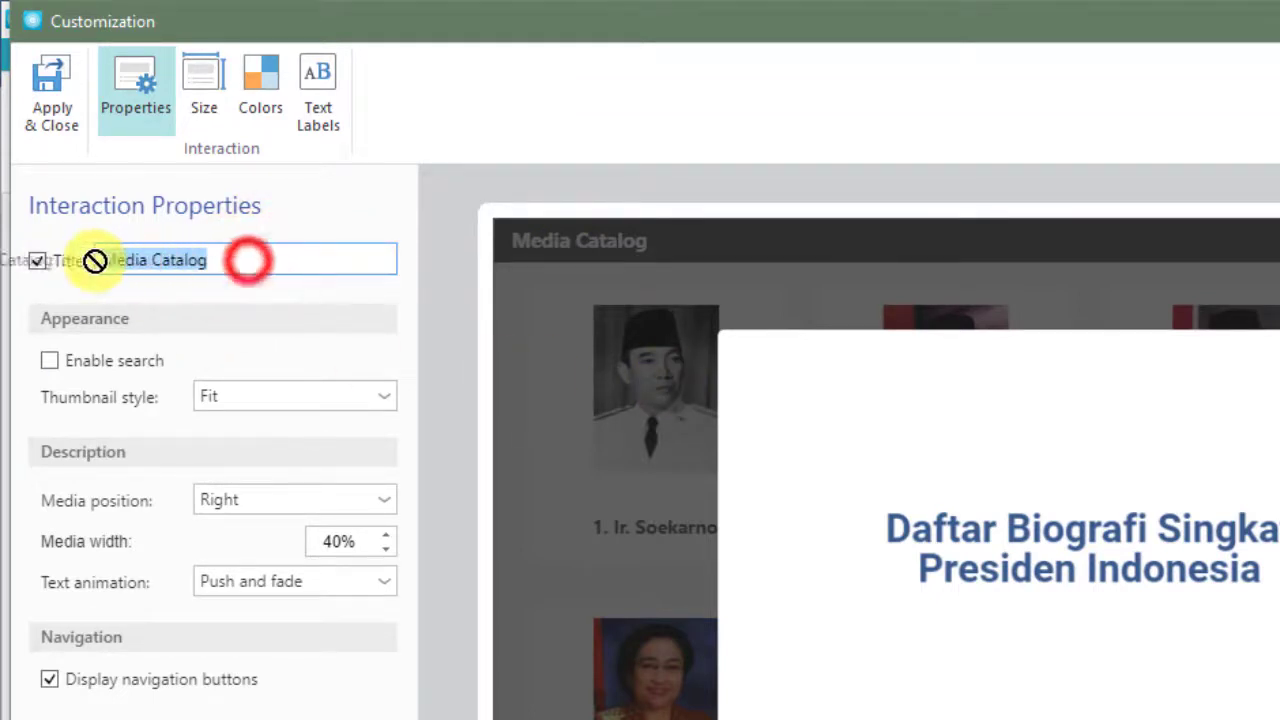
{"action": "left_click", "coordinate": [254, 260]}
{"action": "key", "text": "BackSpace"}
{"action": "key", "text": "BackSpace"}
{"action": "key", "text": "BackSpace"}
{"action": "key", "text": "BackSpace"}
{"action": "key", "text": "BackSpace"}
{"action": "key", "text": "BackSpace"}
{"action": "key", "text": "BackSpace"}
{"action": "type", "text": "Pe"}
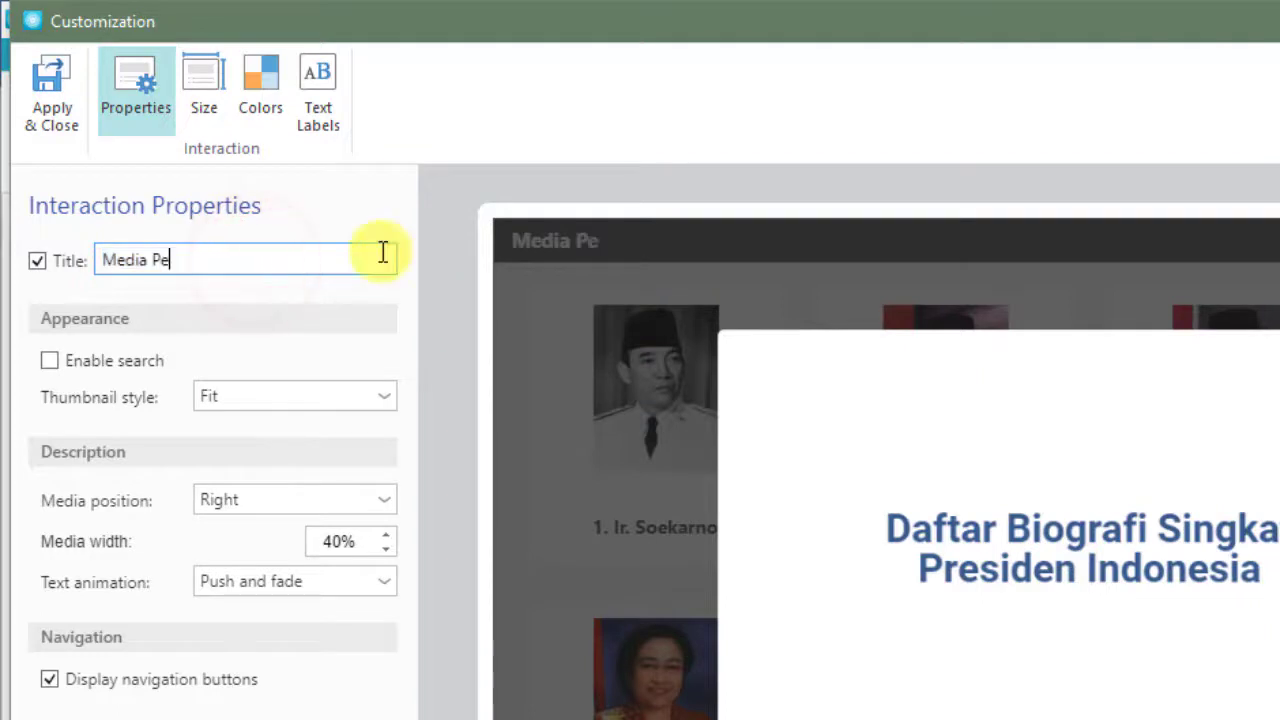
{"action": "type", "text": "lajaran Se"}
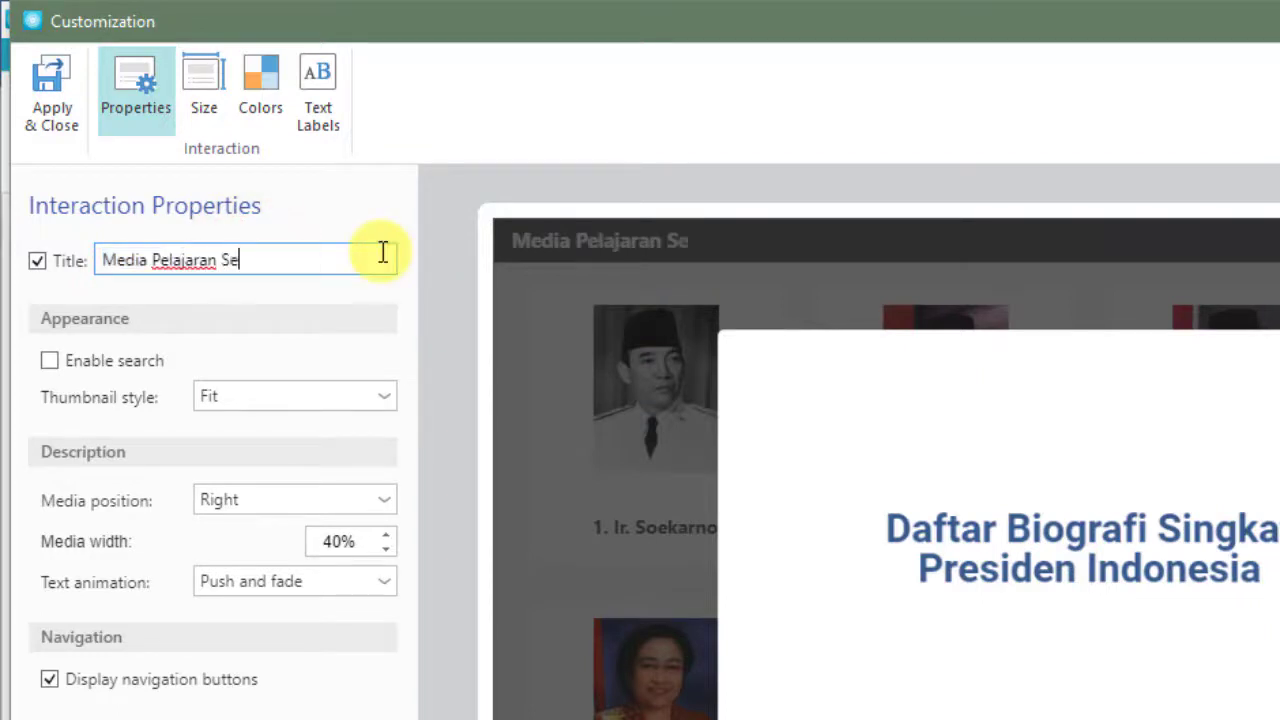
{"action": "type", "text": "jarah"}
Step: Try the slide sizes 720x540 (4:3) and 960x600 (16:10), and go back to 960x540 (16:9)
{"action": "left_click", "coordinate": [205, 95]}
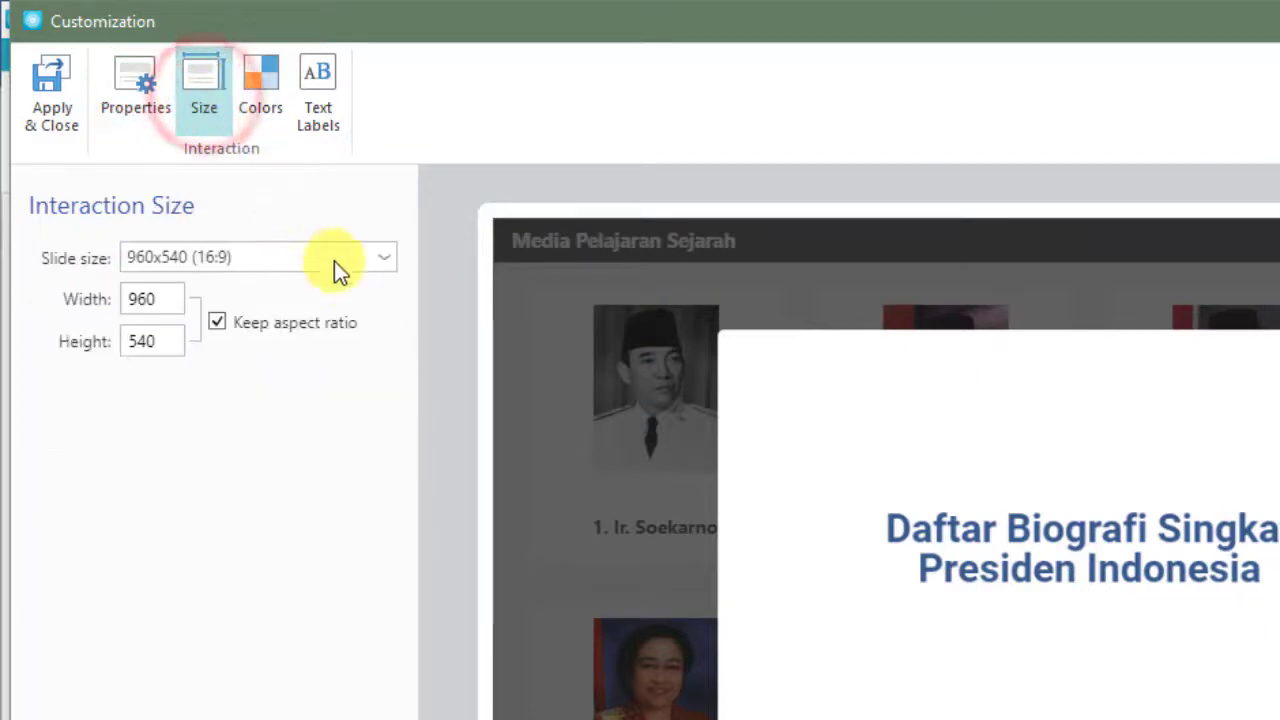
{"action": "left_click", "coordinate": [385, 262]}
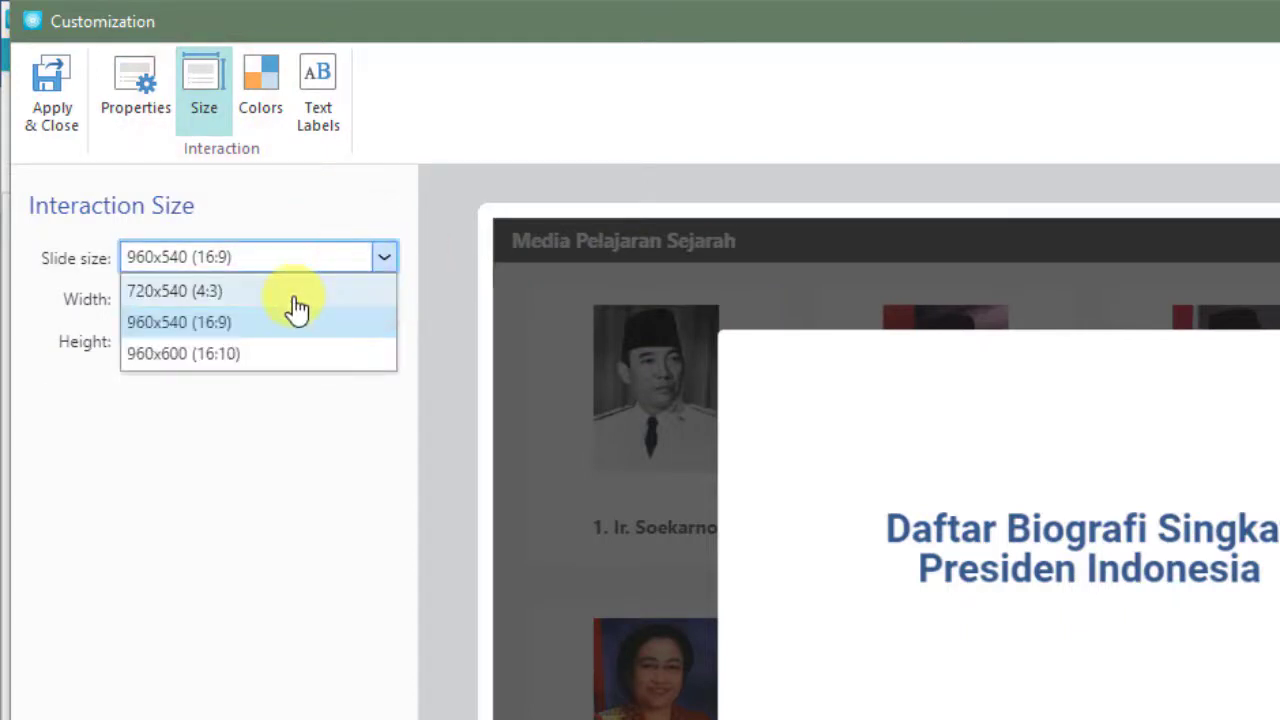
{"action": "left_click", "coordinate": [236, 295]}
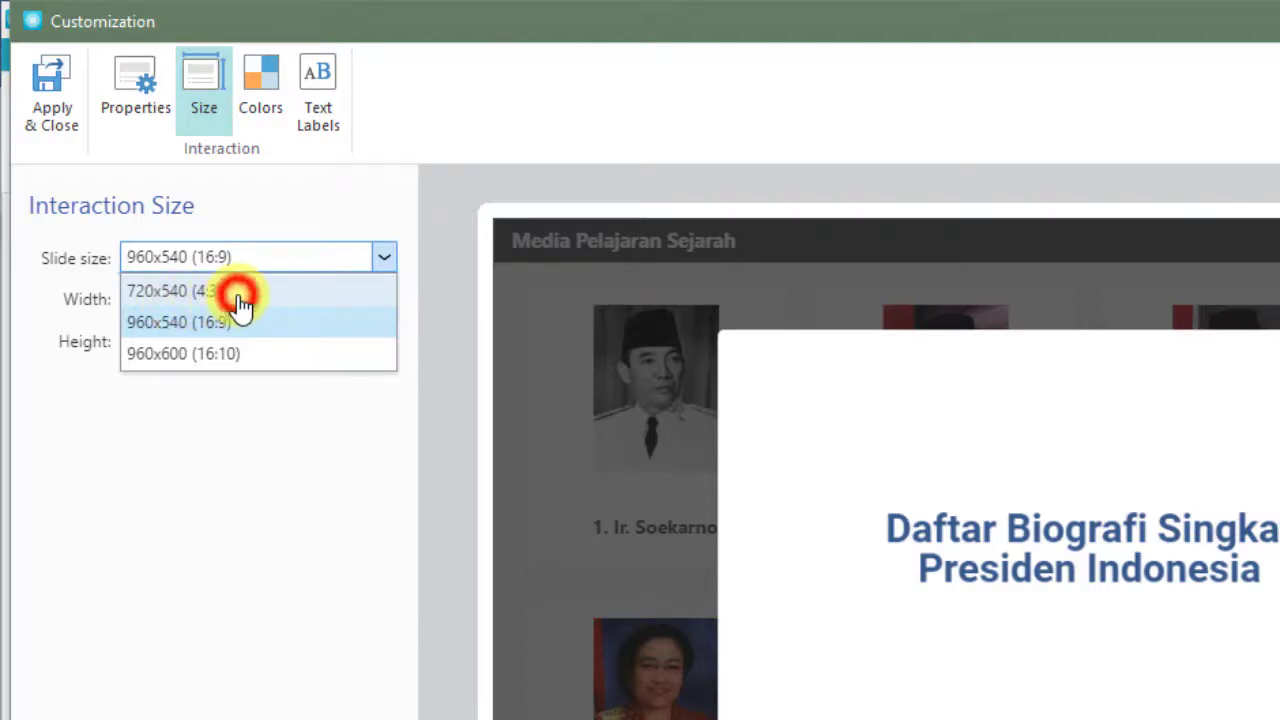
{"action": "left_click", "coordinate": [383, 258]}
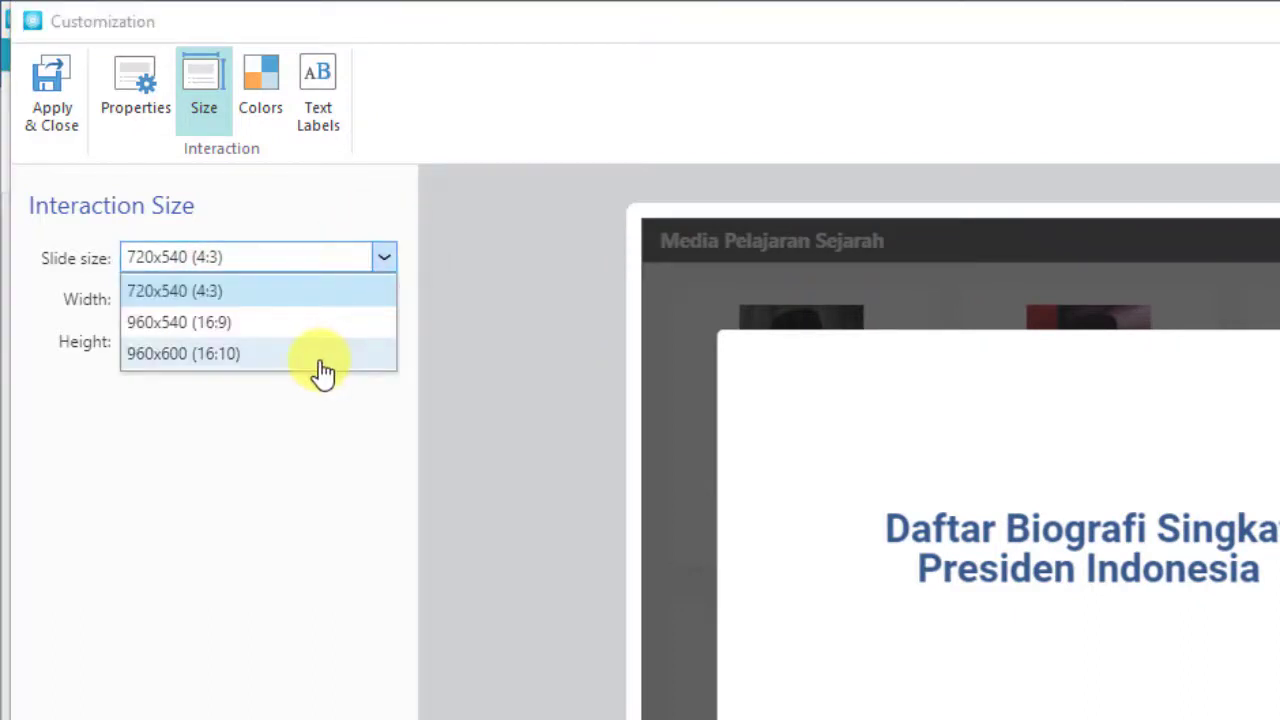
{"action": "left_click", "coordinate": [322, 364]}
{"action": "left_click", "coordinate": [389, 262]}
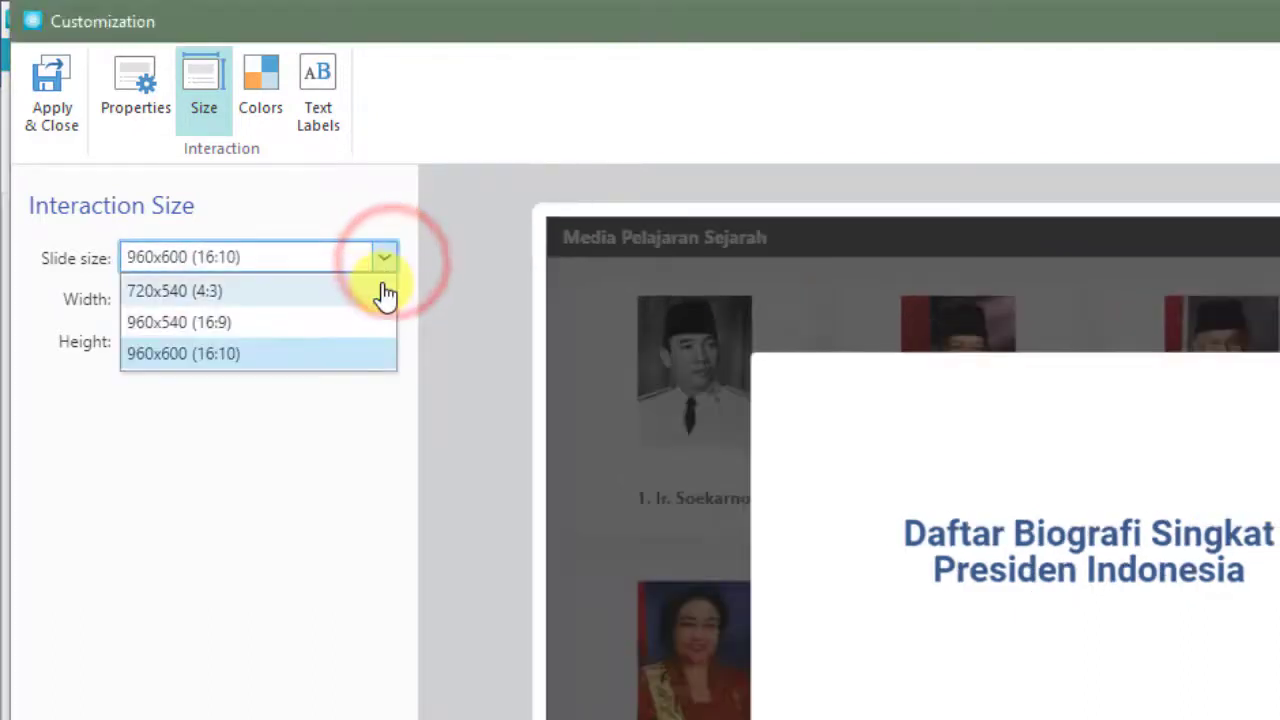
{"action": "left_click", "coordinate": [322, 330]}
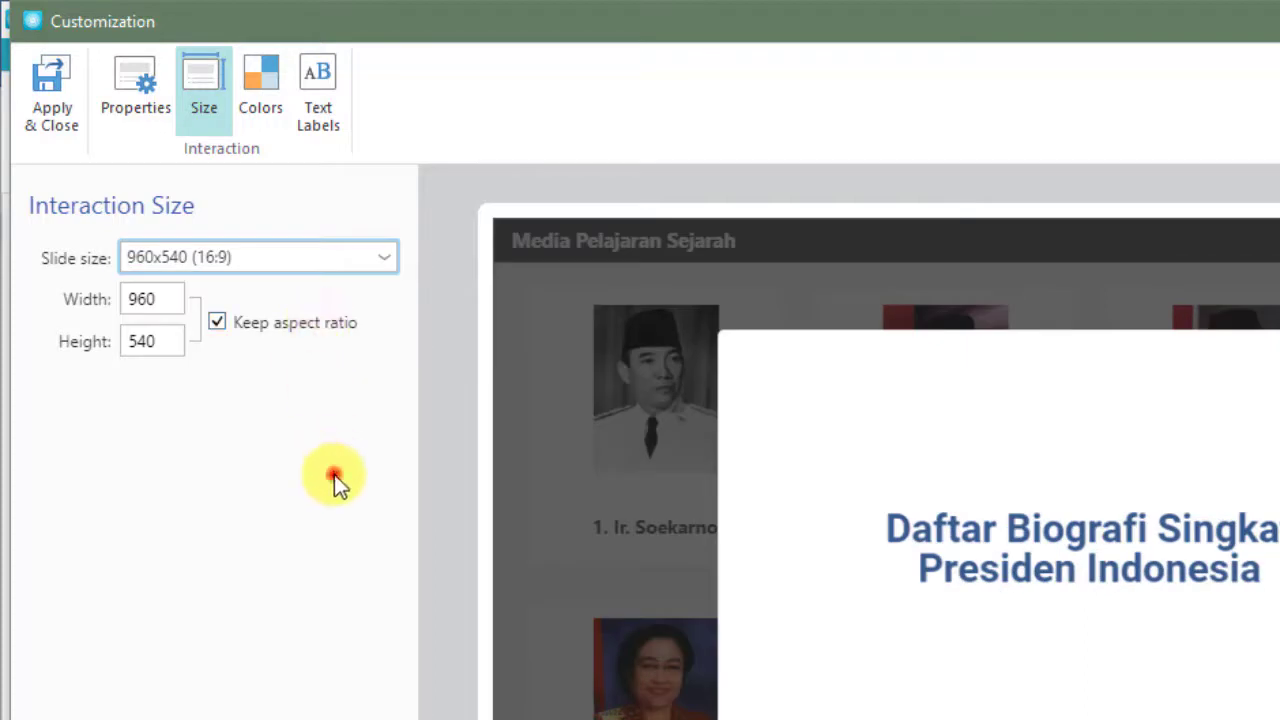
{"action": "left_click", "coordinate": [334, 474]}
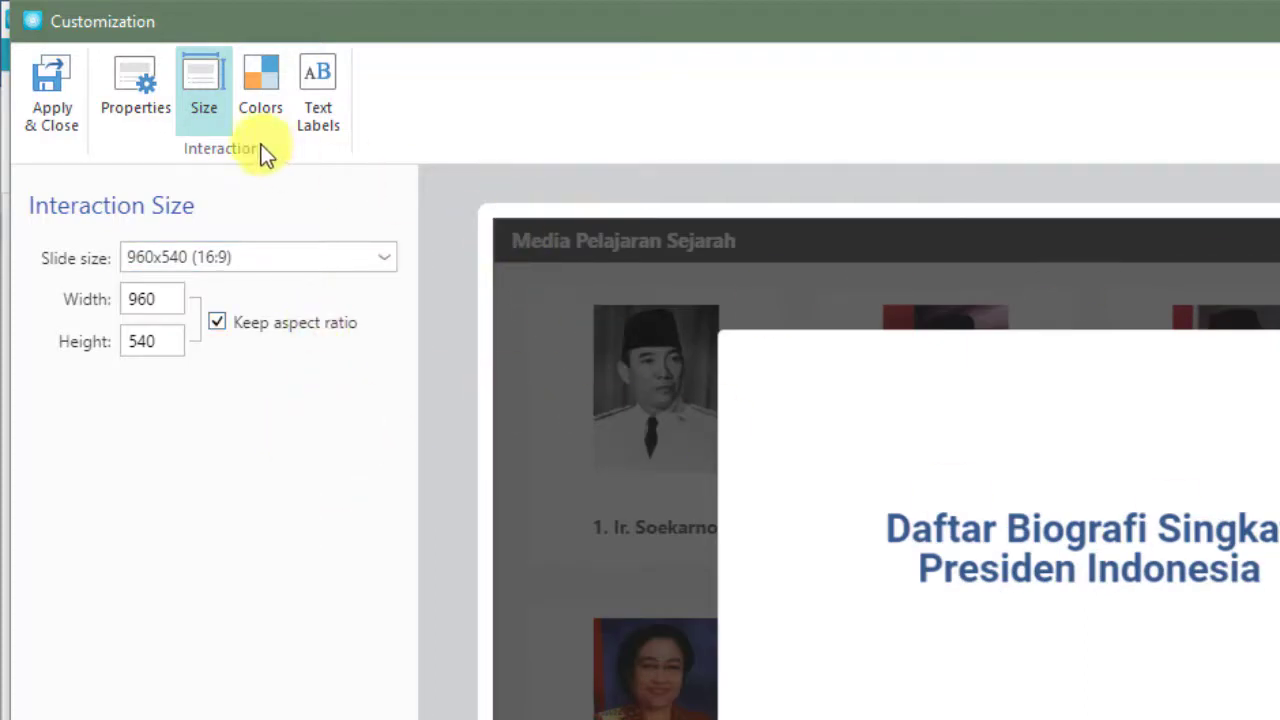
Step: Try the Light Red and Light Brown color schemes without saving the previous preset, and apply the Dark Red scheme
{"action": "left_click", "coordinate": [274, 93]}
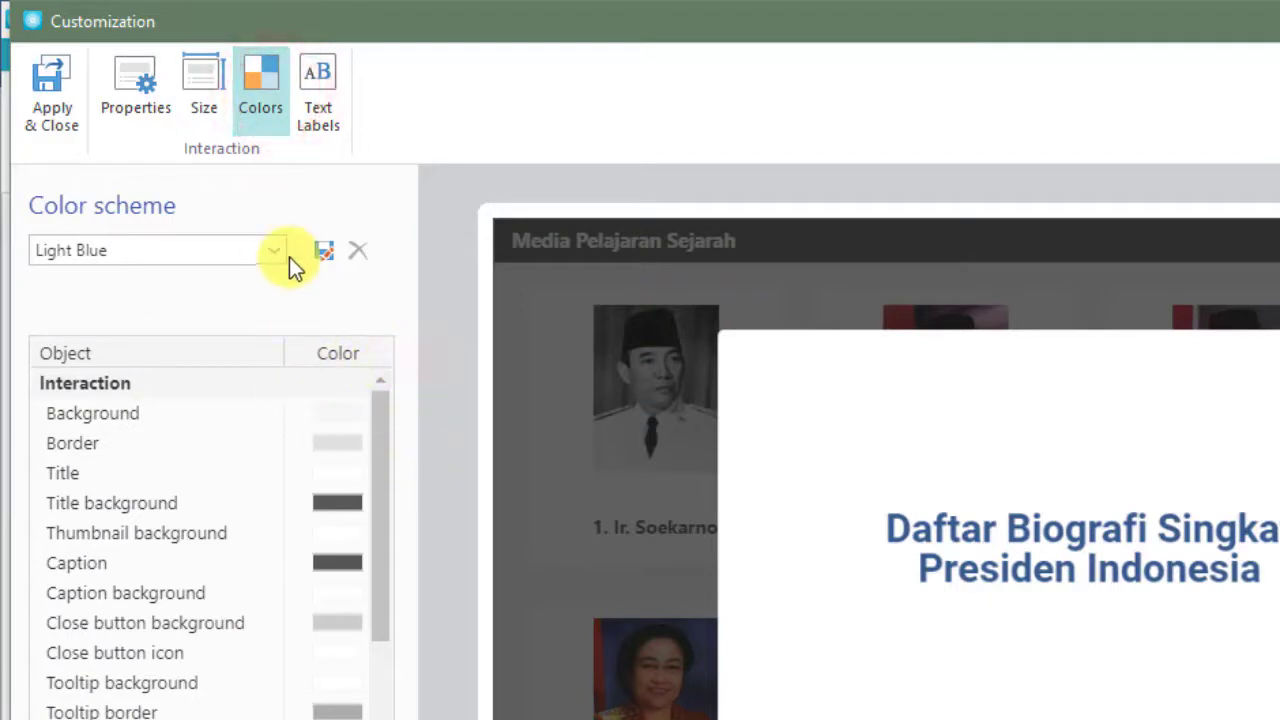
{"action": "left_click", "coordinate": [281, 251]}
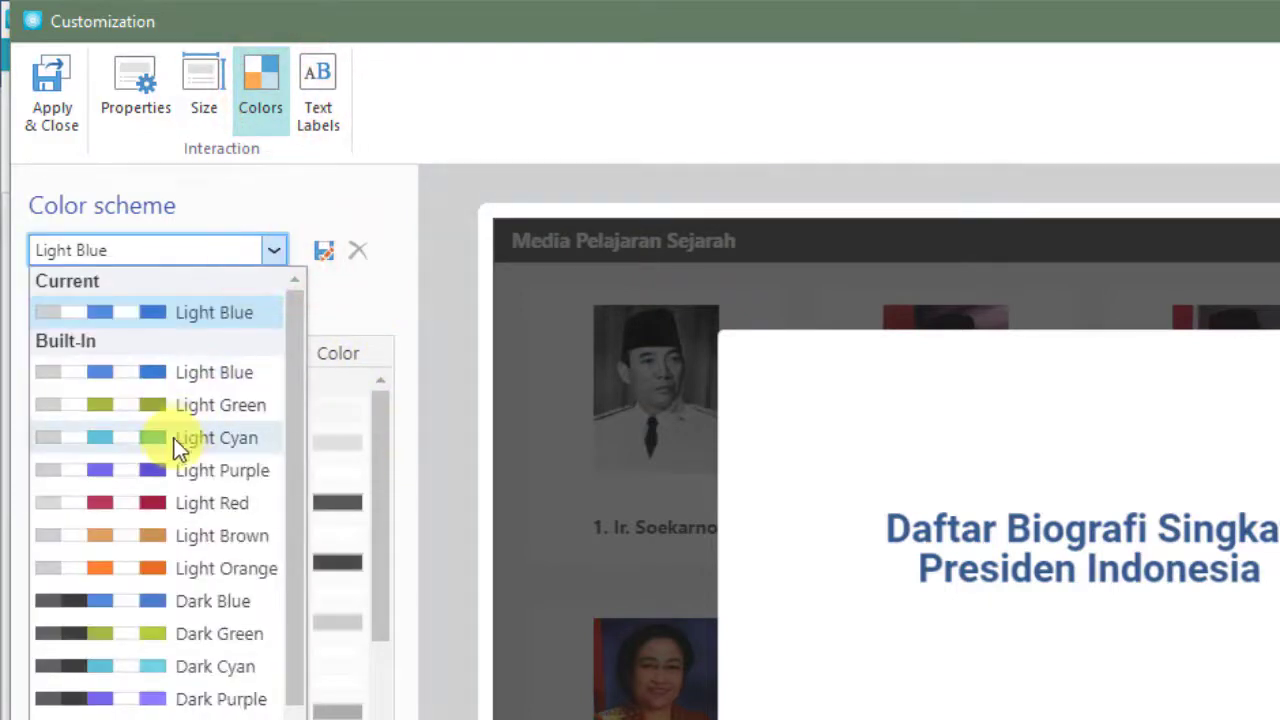
{"action": "left_click", "coordinate": [146, 500]}
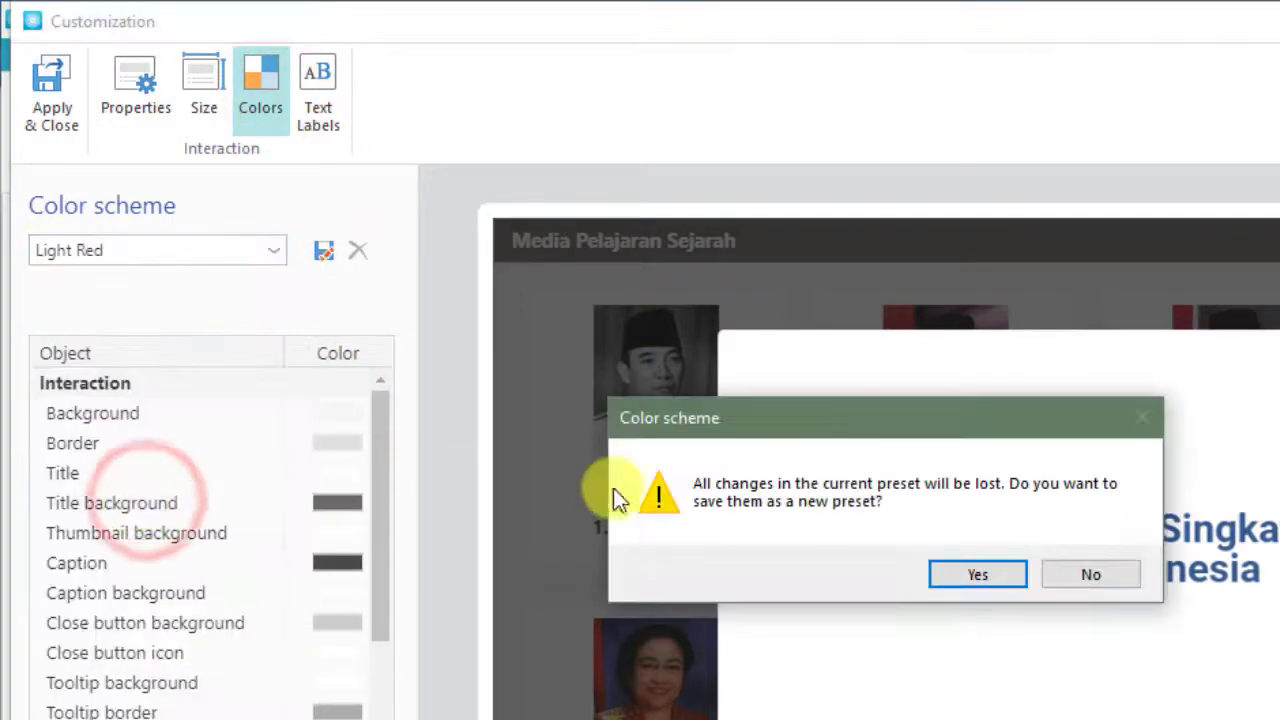
{"action": "left_click", "coordinate": [1062, 582]}
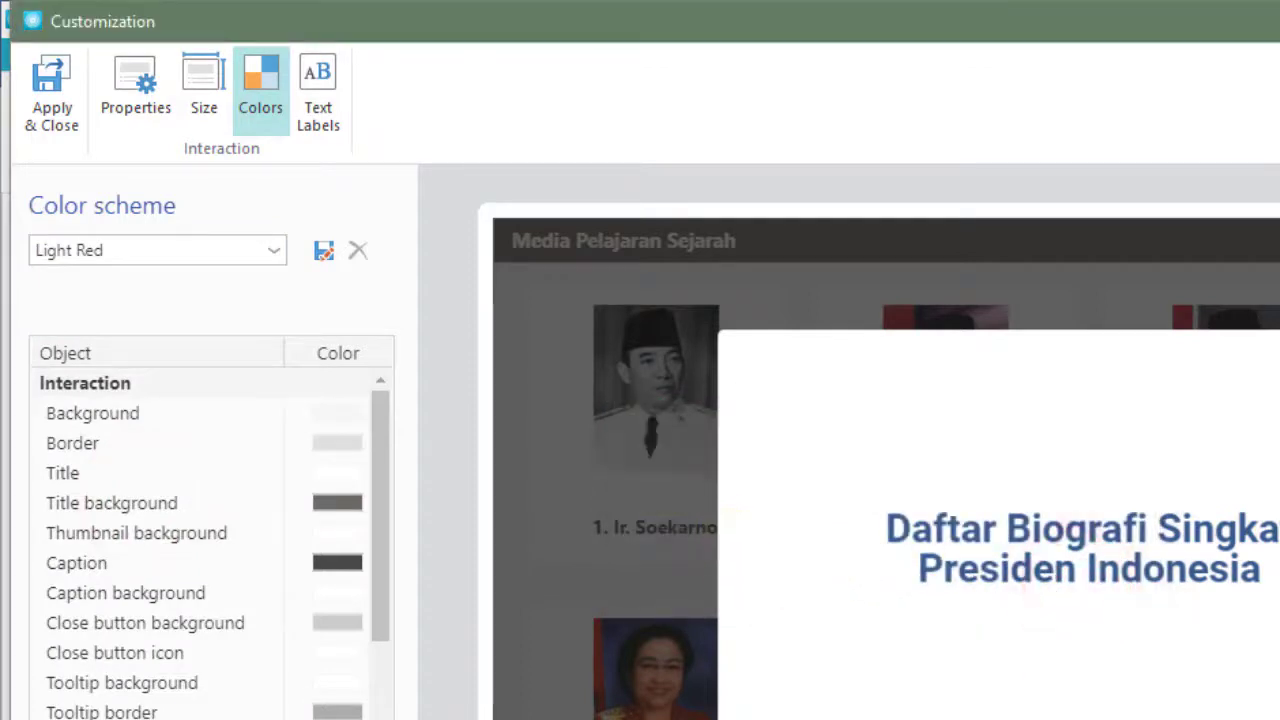
{"action": "left_click", "coordinate": [277, 253]}
{"action": "left_click", "coordinate": [202, 547]}
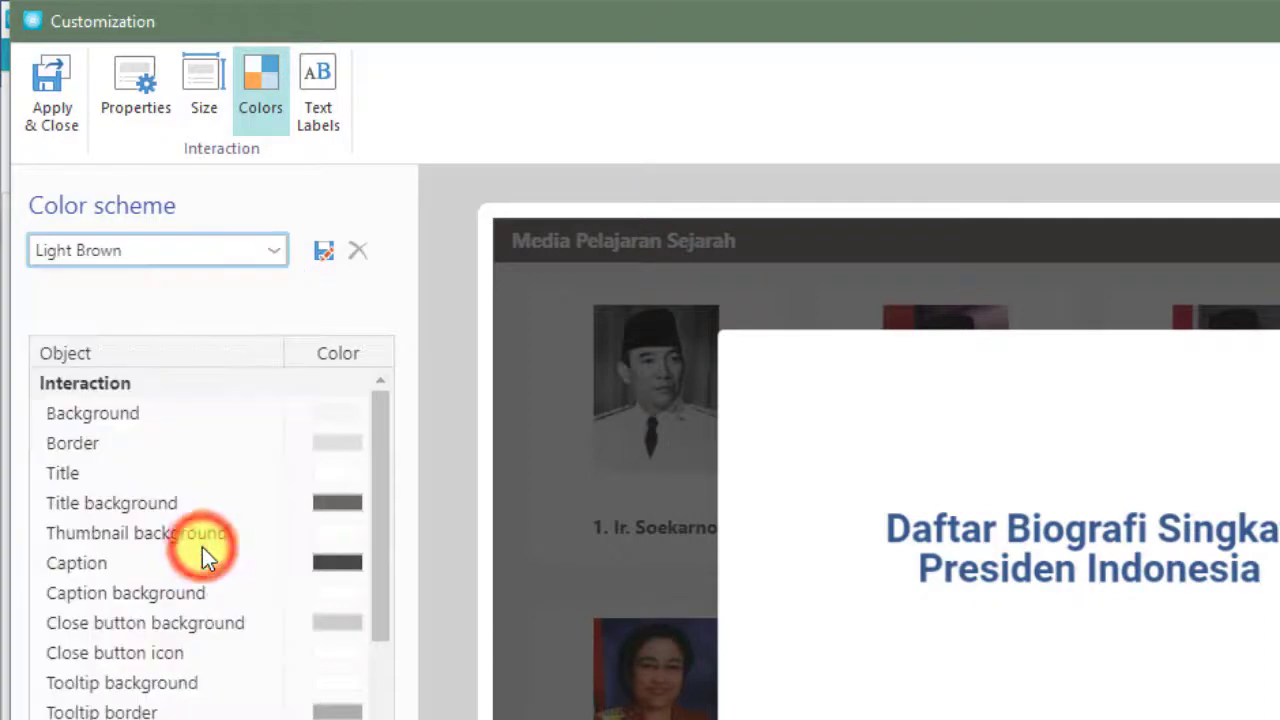
{"action": "left_click_drag", "start_coordinate": [383, 440], "coordinate": [402, 664]}
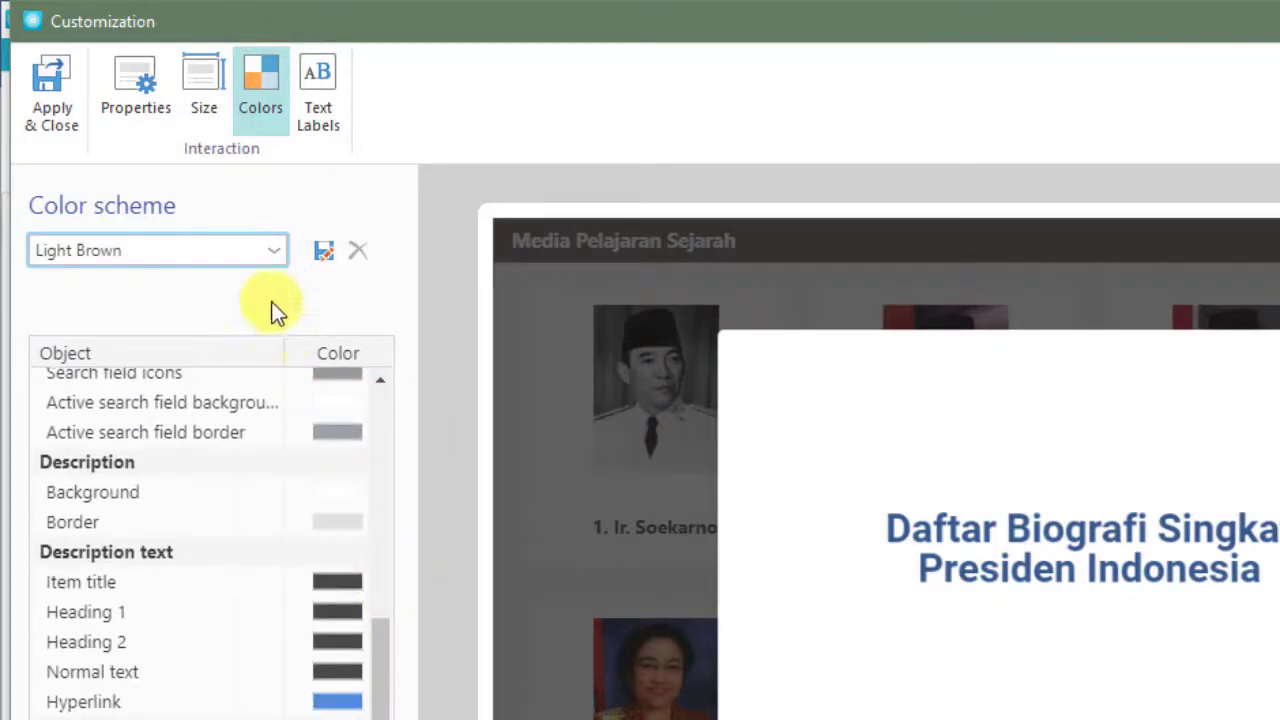
{"action": "left_click", "coordinate": [266, 254]}
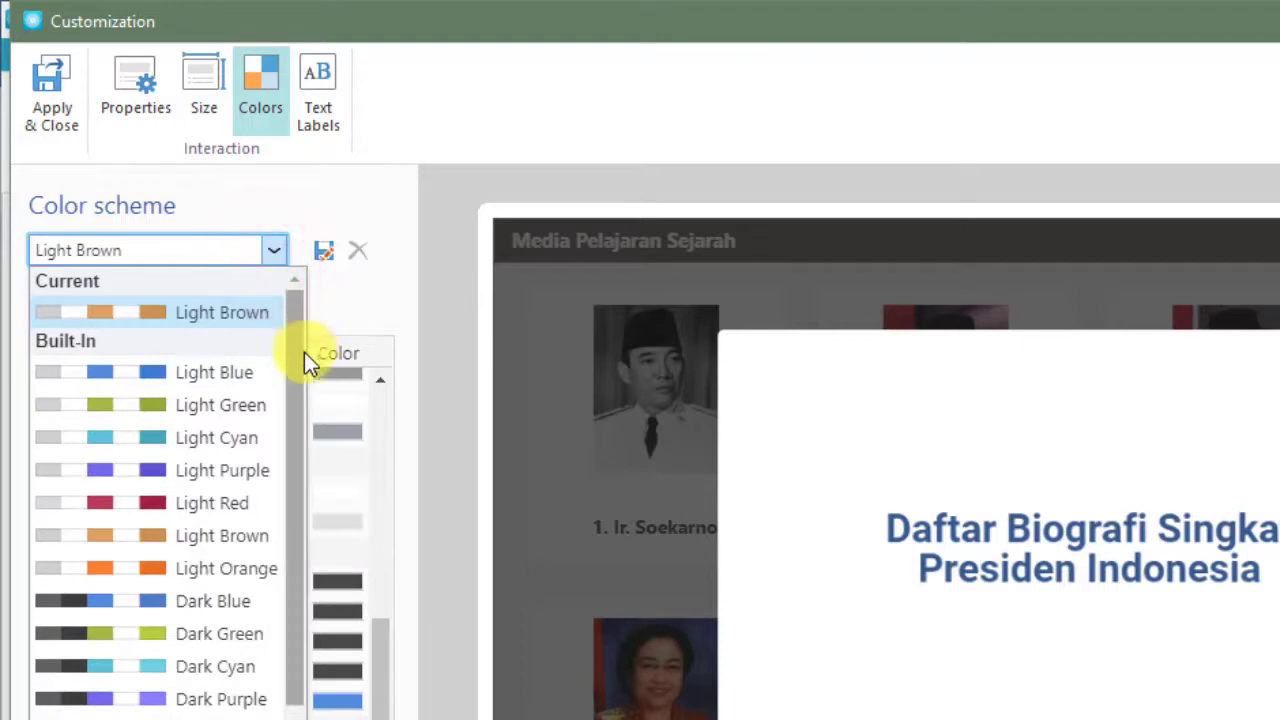
{"action": "left_click_drag", "start_coordinate": [298, 366], "coordinate": [290, 448]}
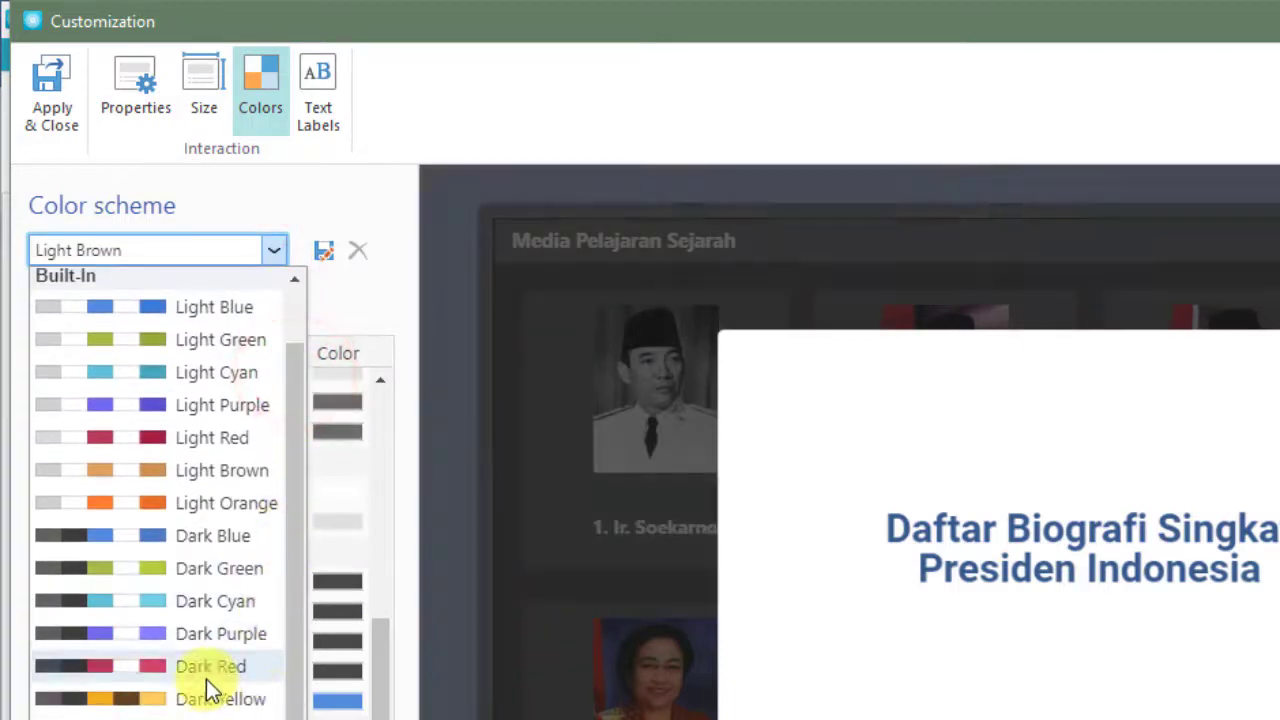
{"action": "left_click", "coordinate": [208, 676]}
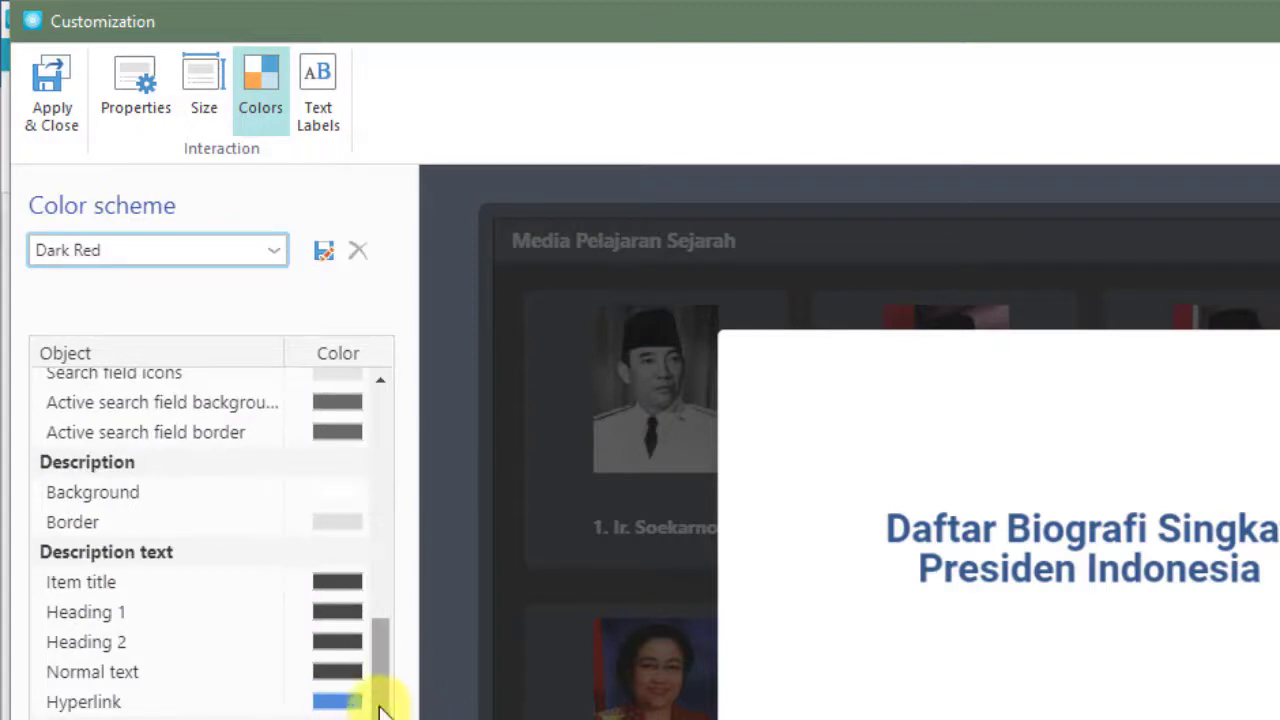
Step: In the color scheme's object list, set the Description background color to light orange
{"action": "left_click_drag", "start_coordinate": [378, 693], "coordinate": [378, 719]}
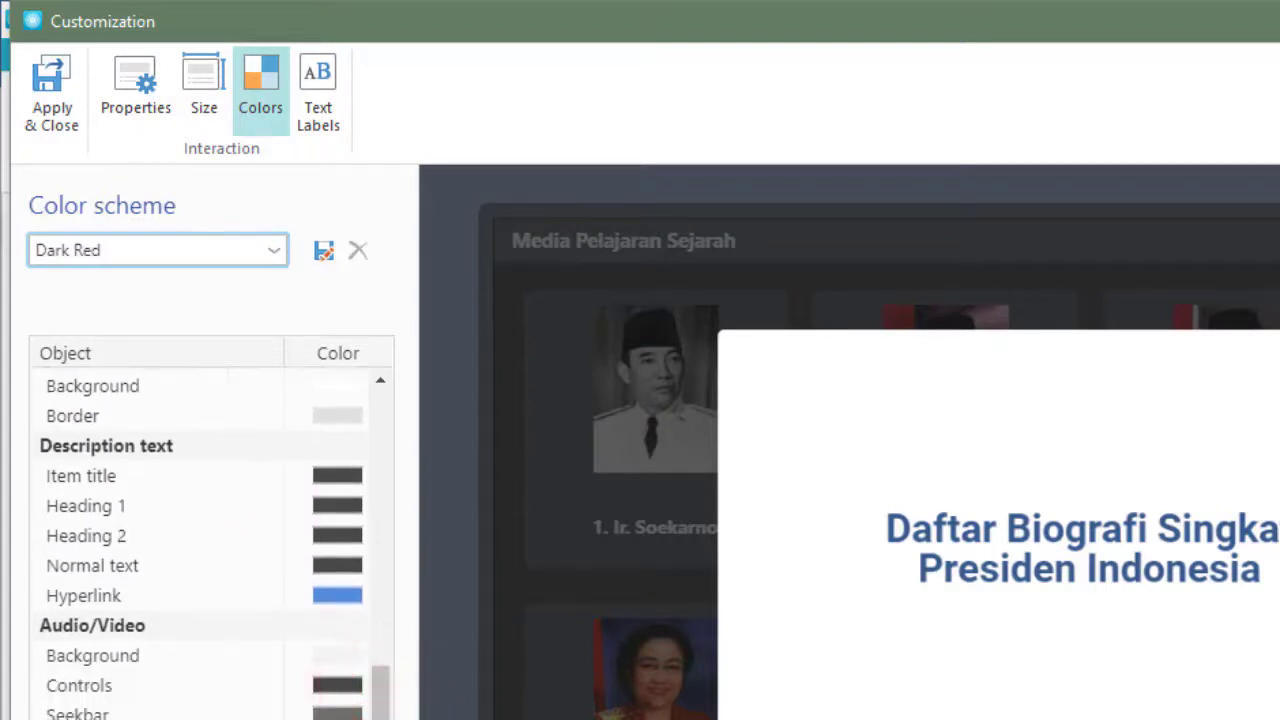
{"action": "left_click", "coordinate": [340, 602]}
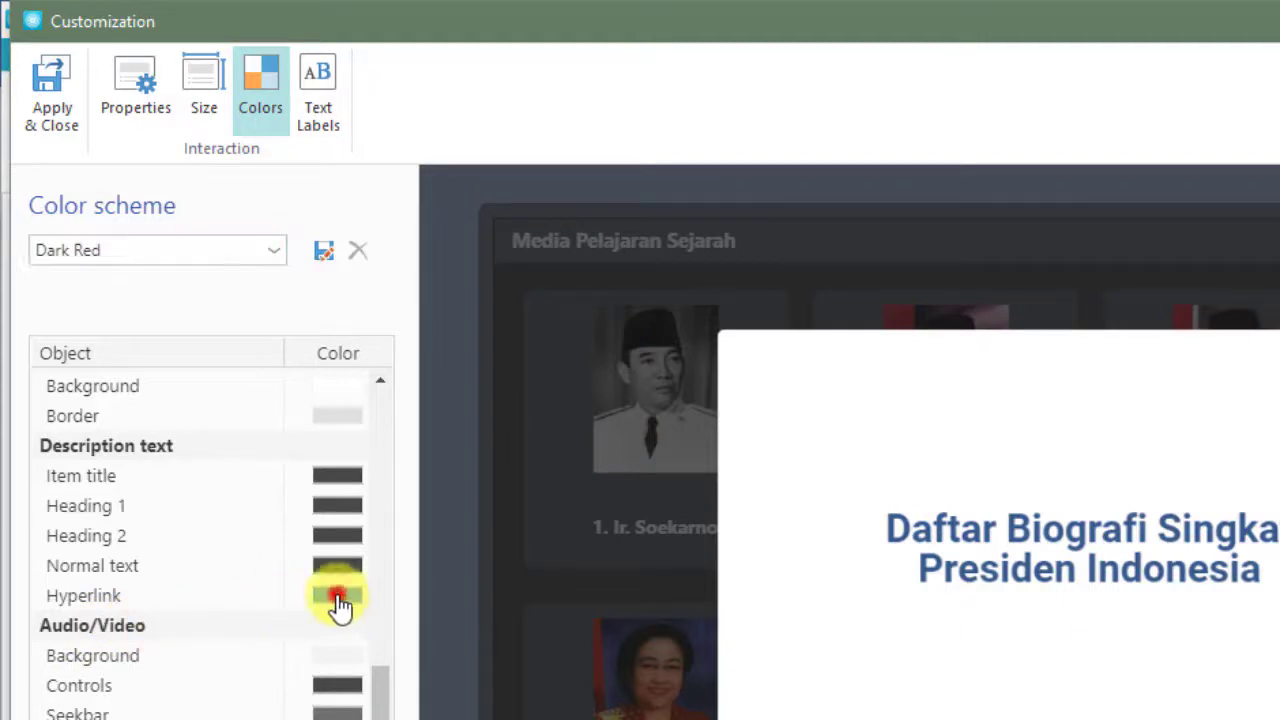
{"action": "left_click", "coordinate": [1120, 715]}
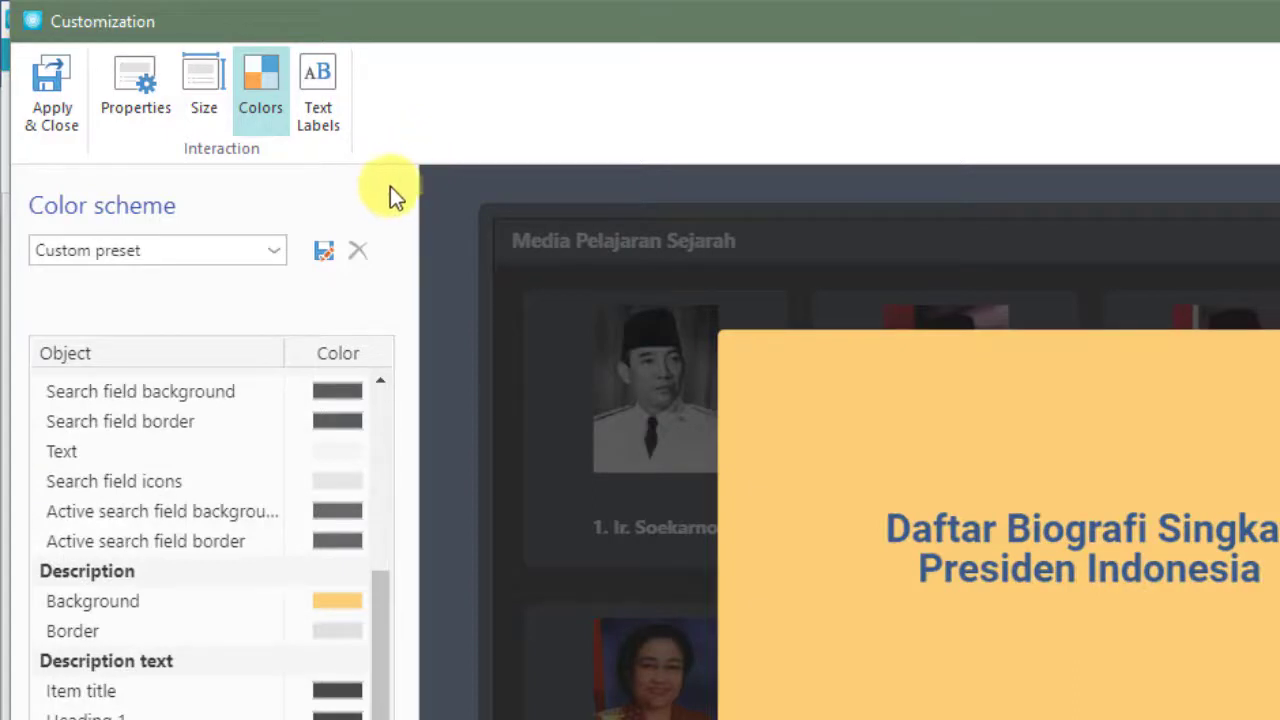
Step: Review the NEXT and PREV button text labels, and apply the customization and return to the editor
{"action": "left_click", "coordinate": [322, 110]}
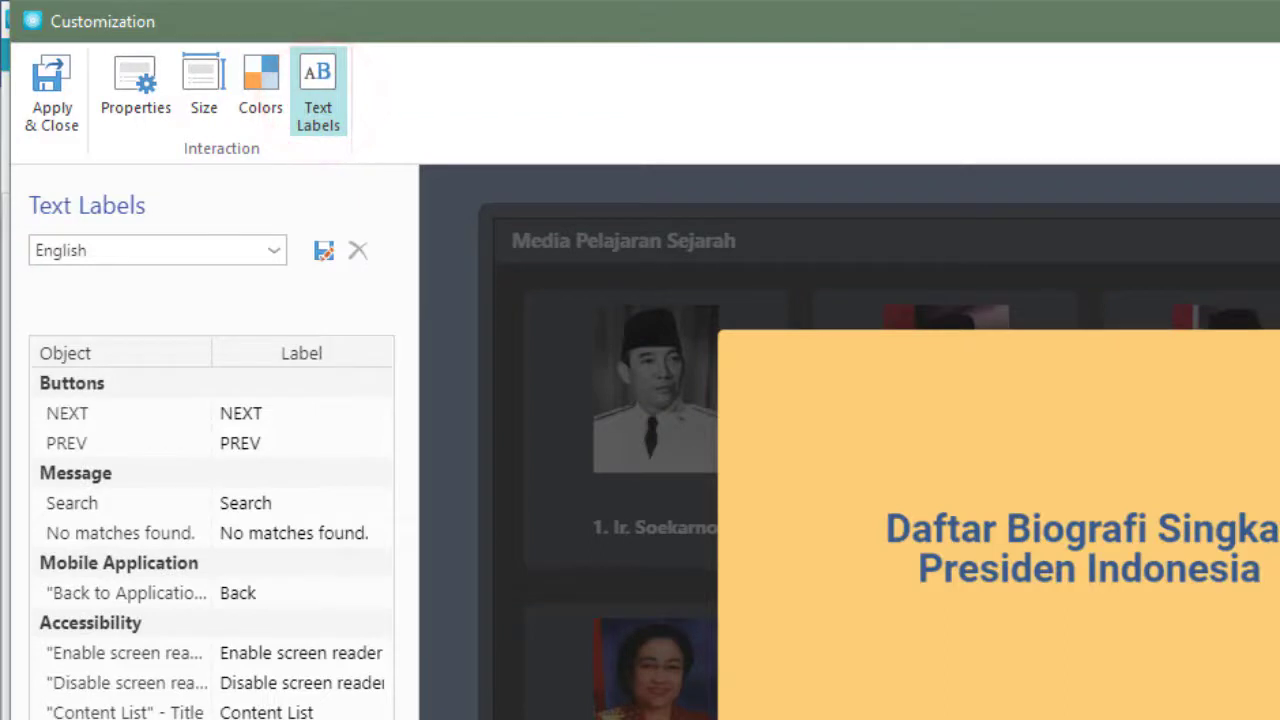
{"action": "left_click", "coordinate": [251, 440]}
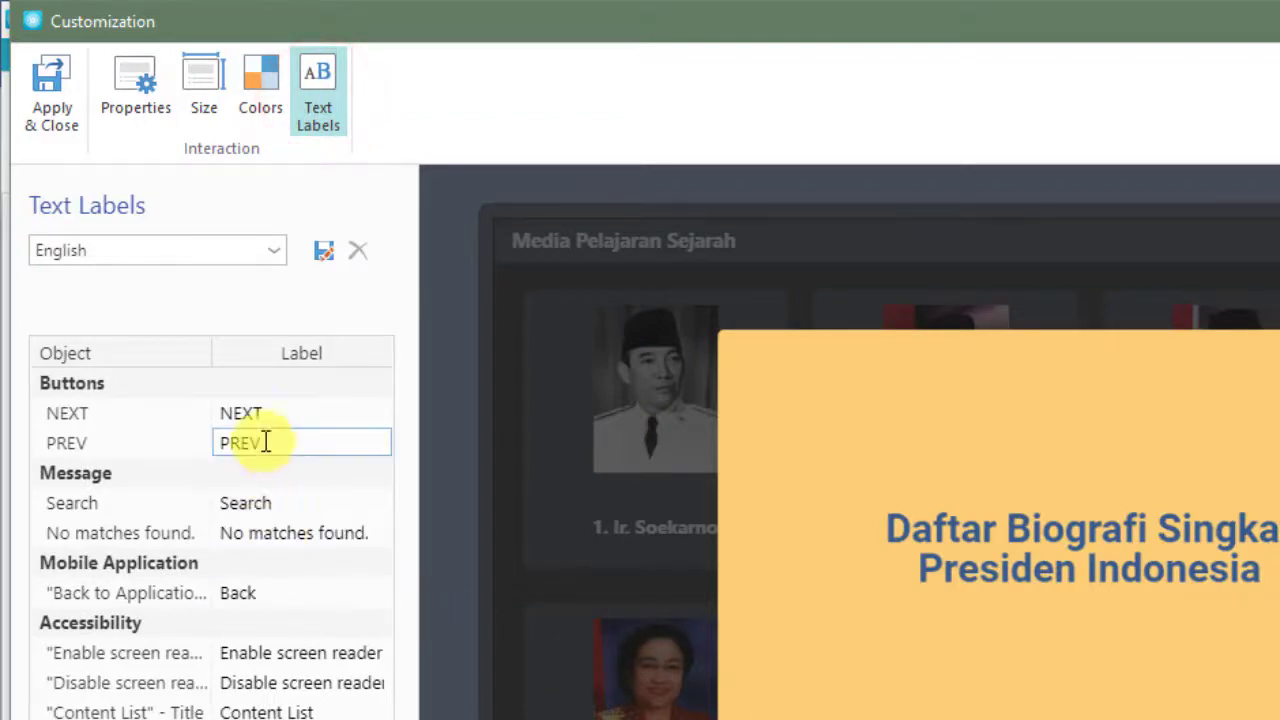
{"action": "left_click", "coordinate": [277, 414]}
{"action": "double_click", "coordinate": [284, 414]}
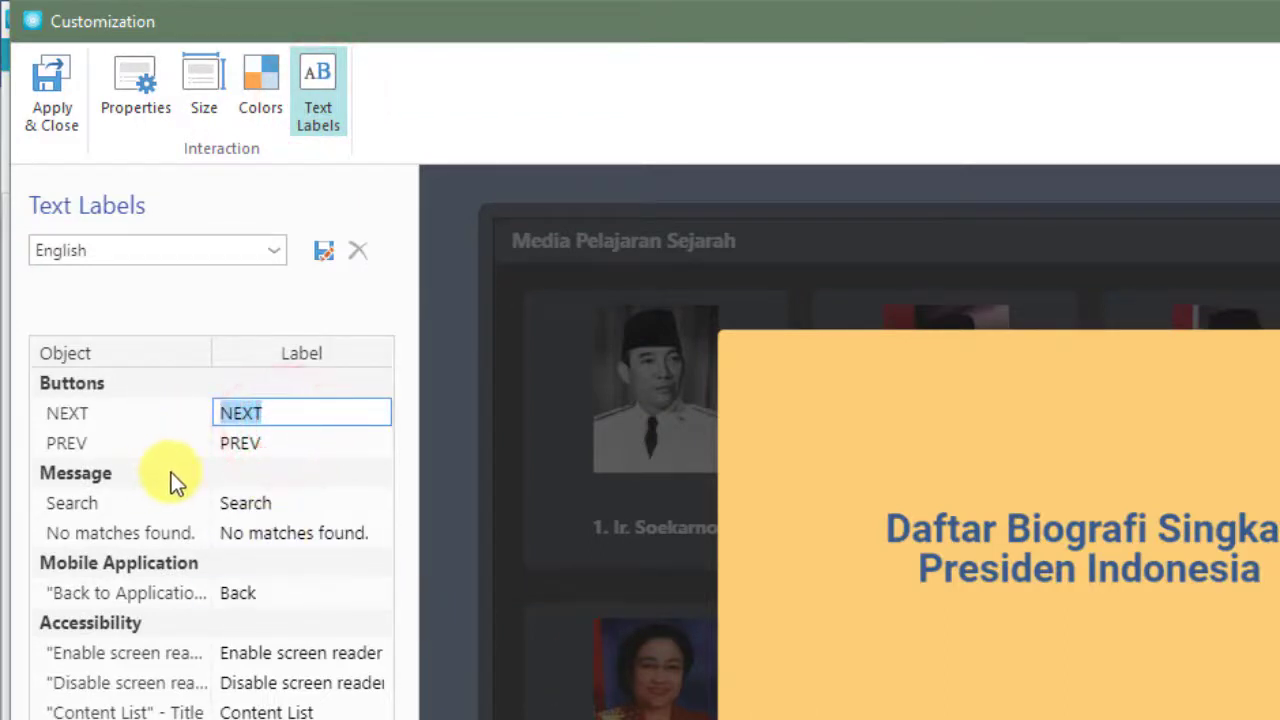
{"action": "left_click", "coordinate": [274, 437]}
{"action": "double_click", "coordinate": [290, 440]}
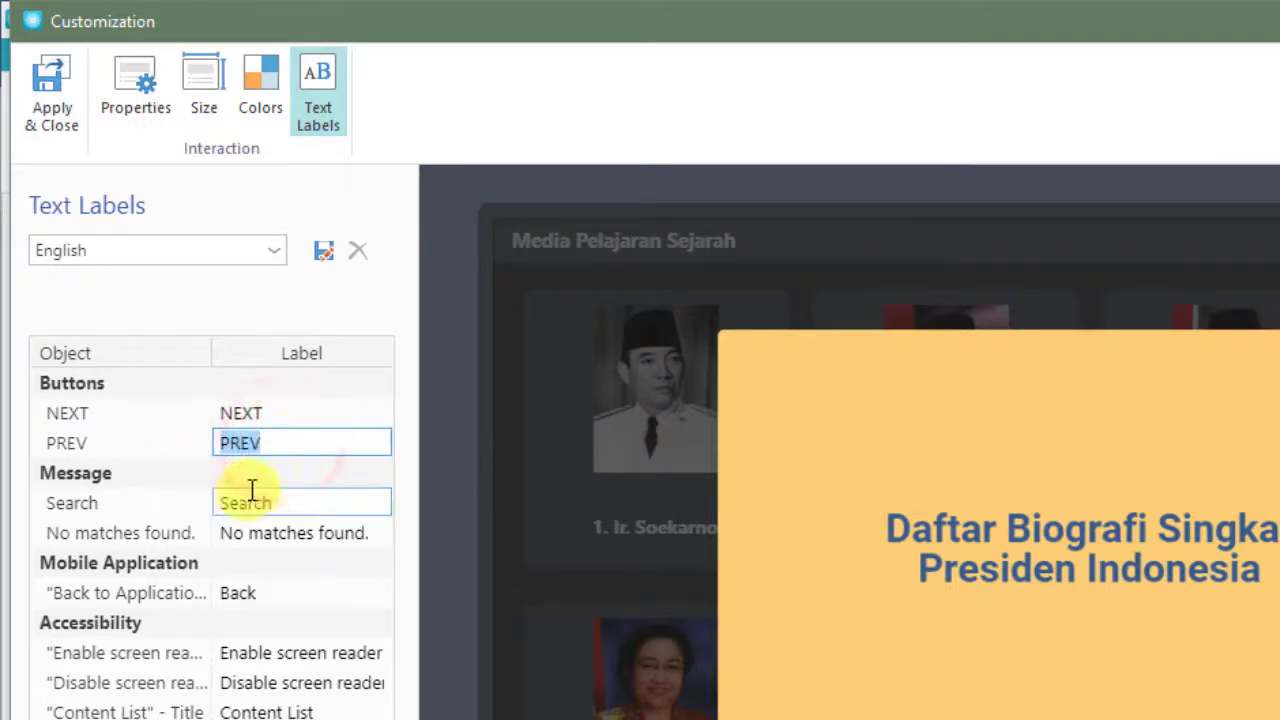
{"action": "left_click", "coordinate": [311, 428]}
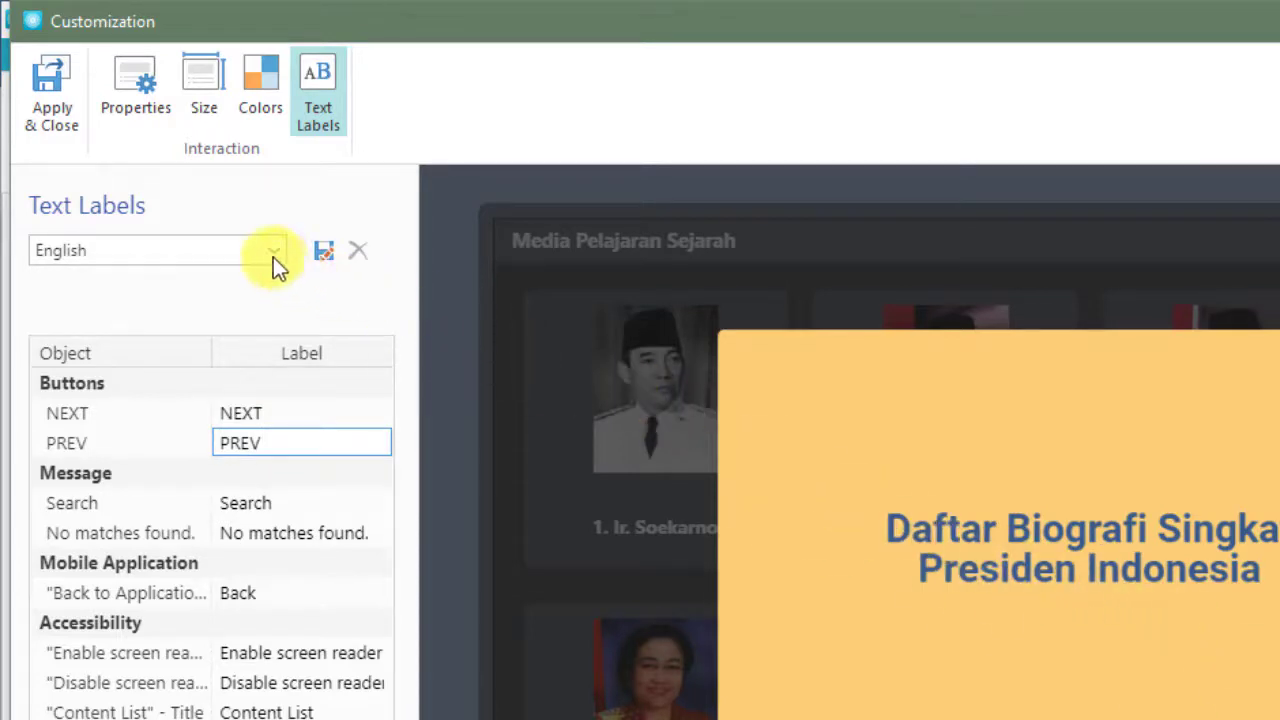
{"action": "left_click", "coordinate": [54, 78]}
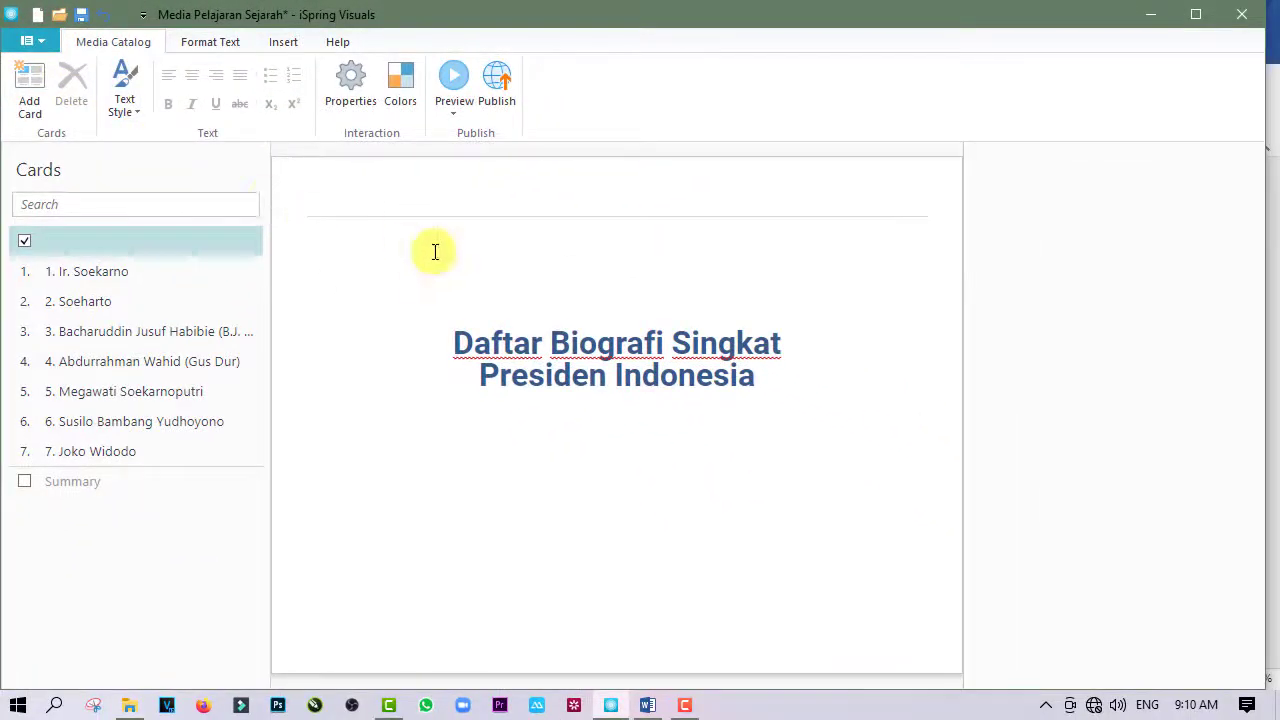
Step: Preview the interaction, dismiss the introduction page and open the Ir. Soekarno card to check the new title and colors
{"action": "left_click", "coordinate": [464, 80]}
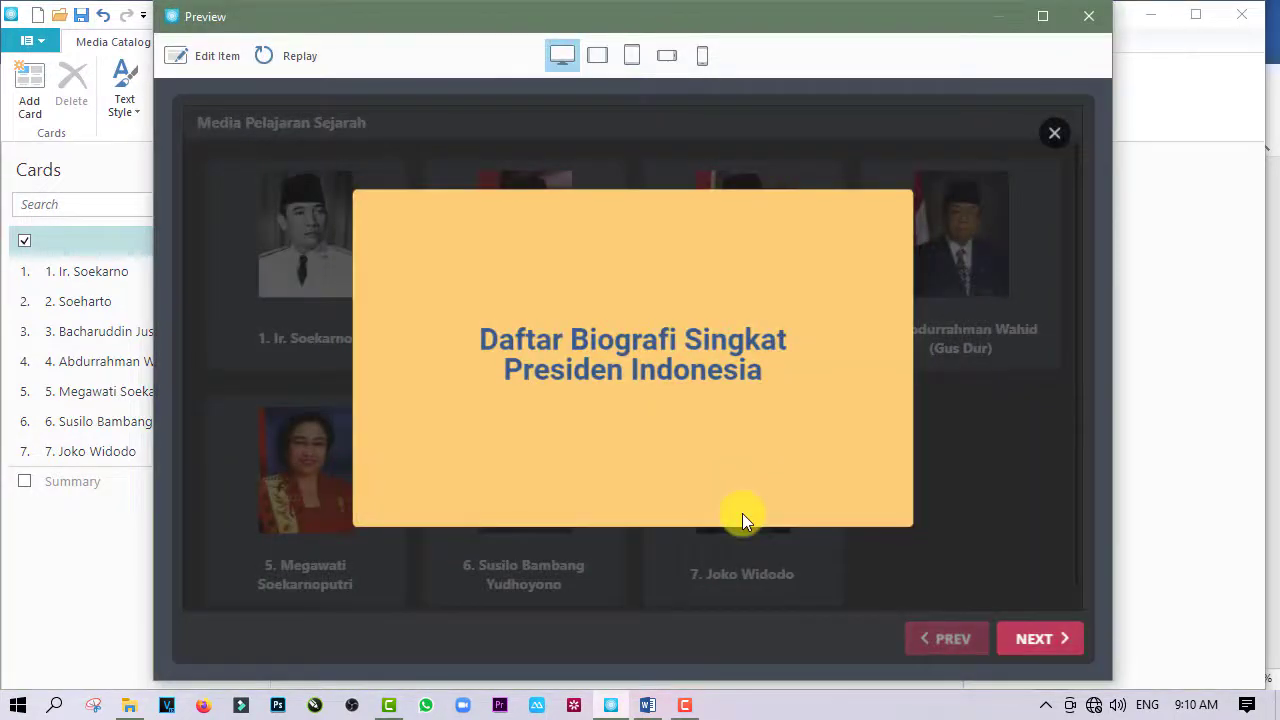
{"action": "left_click", "coordinate": [1057, 137]}
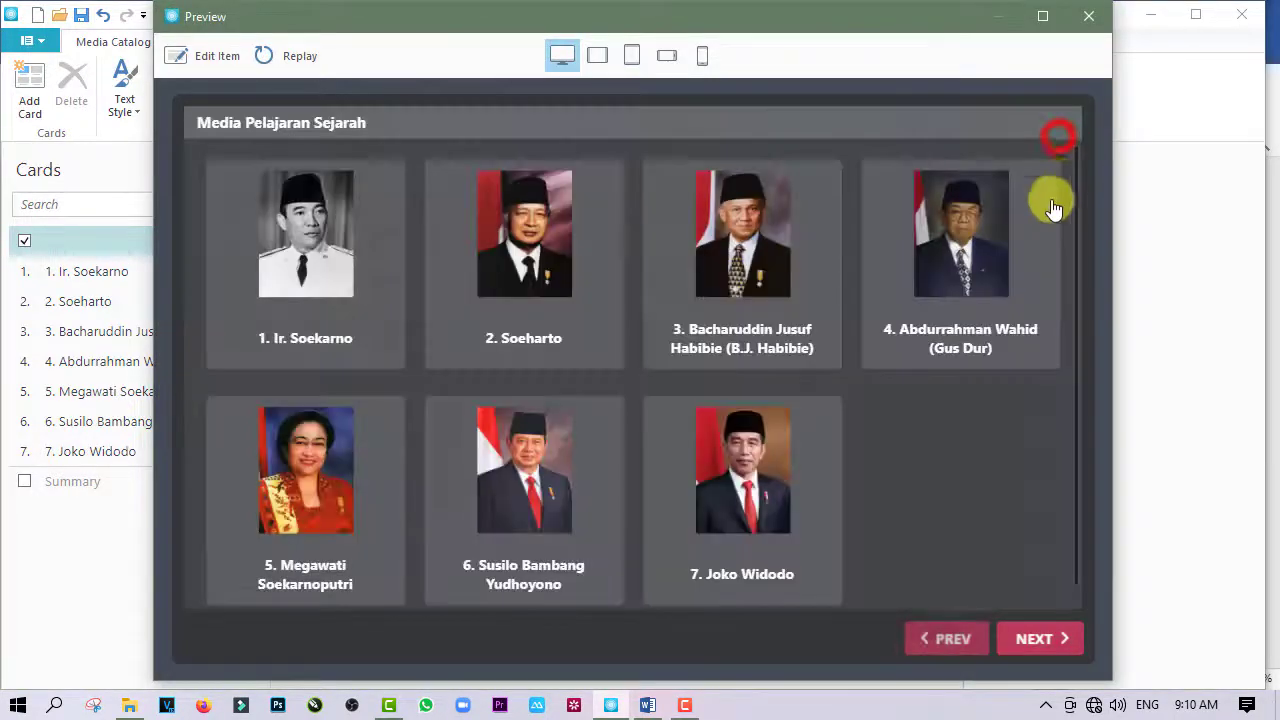
{"action": "left_click", "coordinate": [322, 284]}
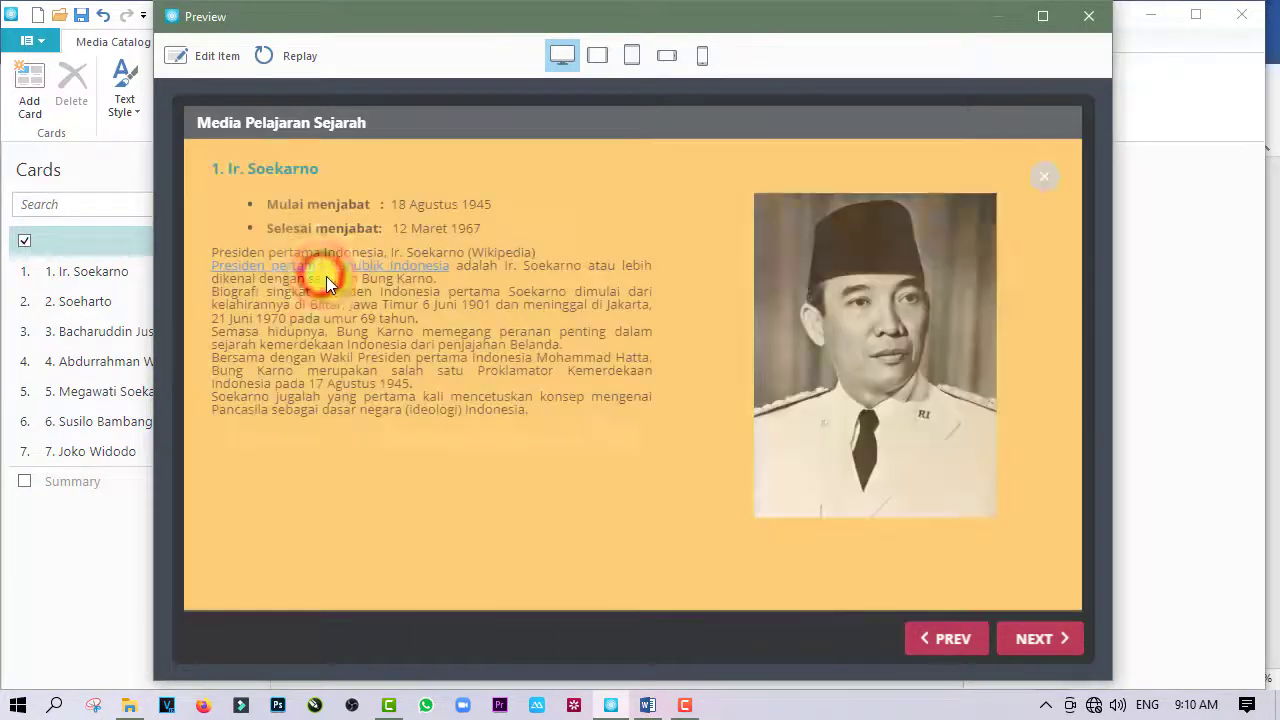
Step: Close the preview and save the interaction as Media Pelajaran Sejarah on the MULTIMEDIA (E:) drive
{"action": "left_click", "coordinate": [1090, 16]}
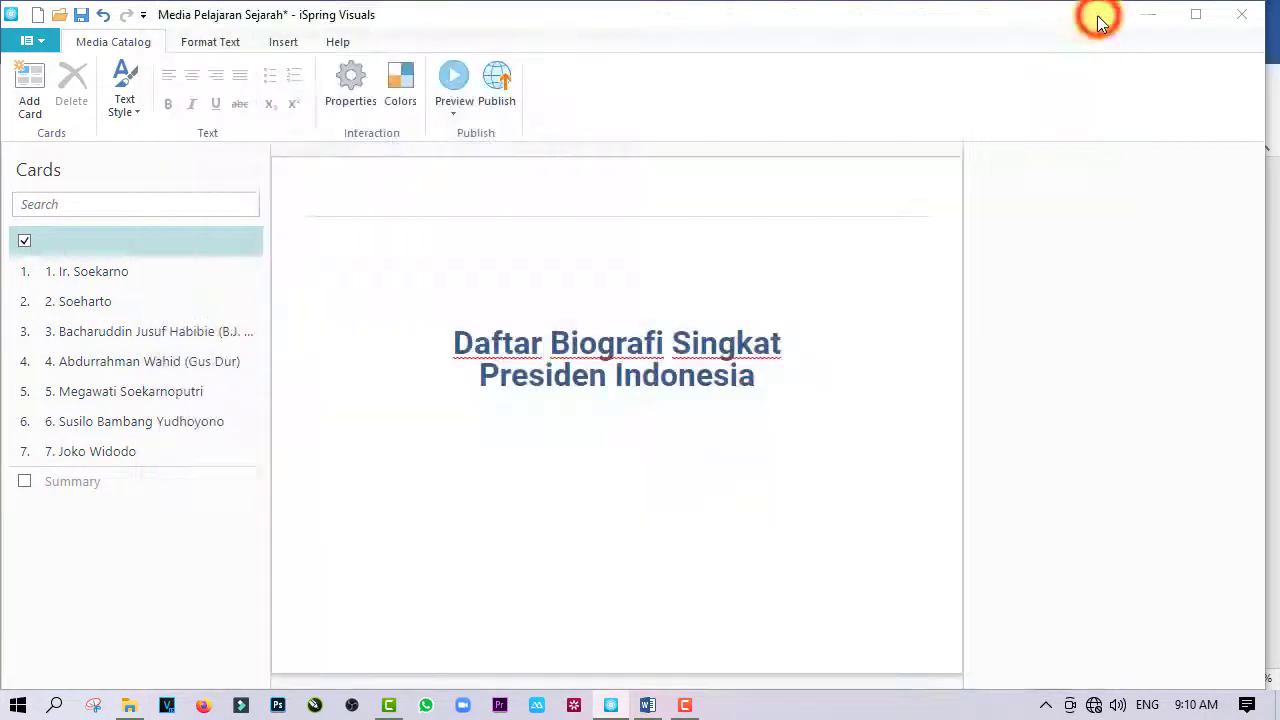
{"action": "left_click", "coordinate": [358, 200]}
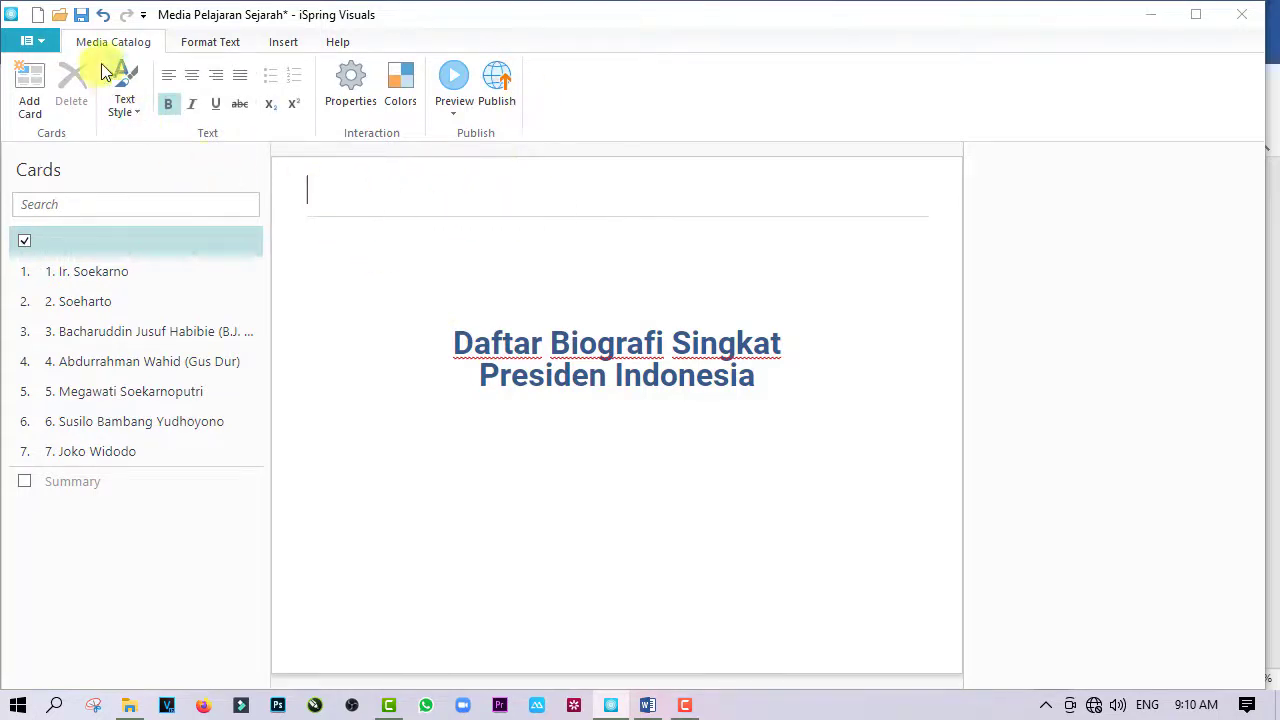
{"action": "left_click", "coordinate": [81, 15]}
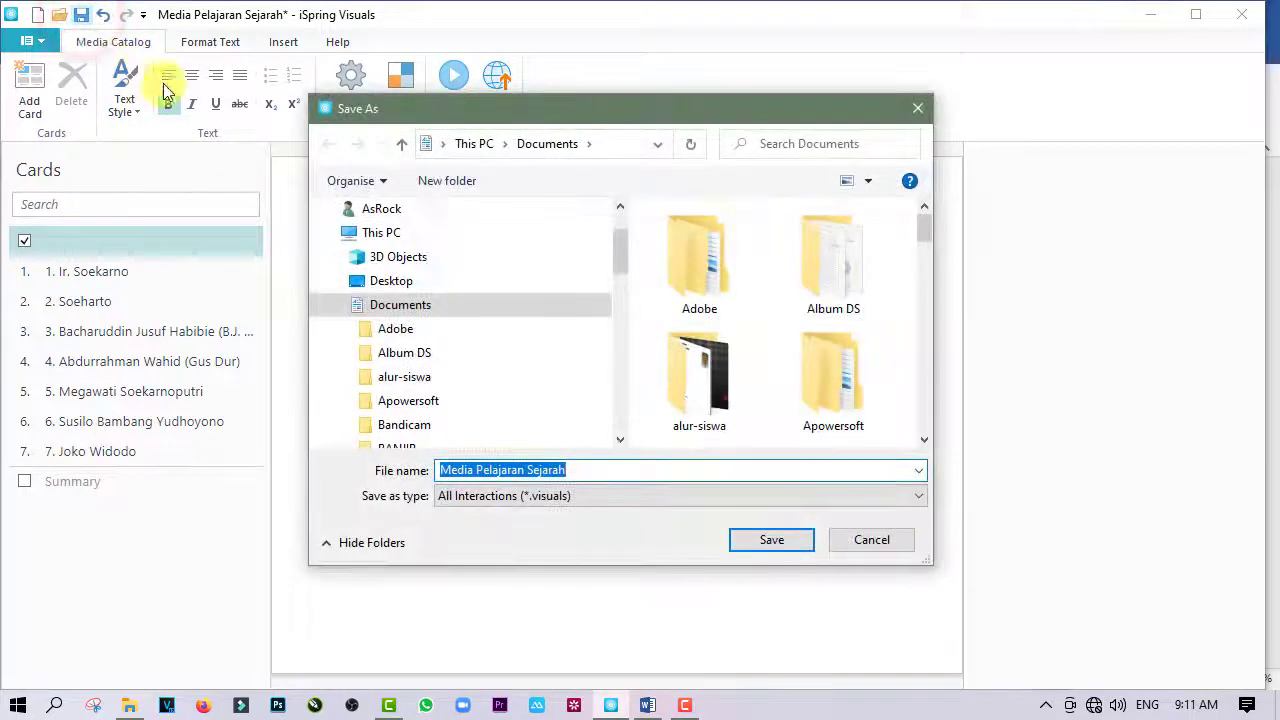
{"action": "left_click_drag", "start_coordinate": [623, 239], "coordinate": [625, 405]}
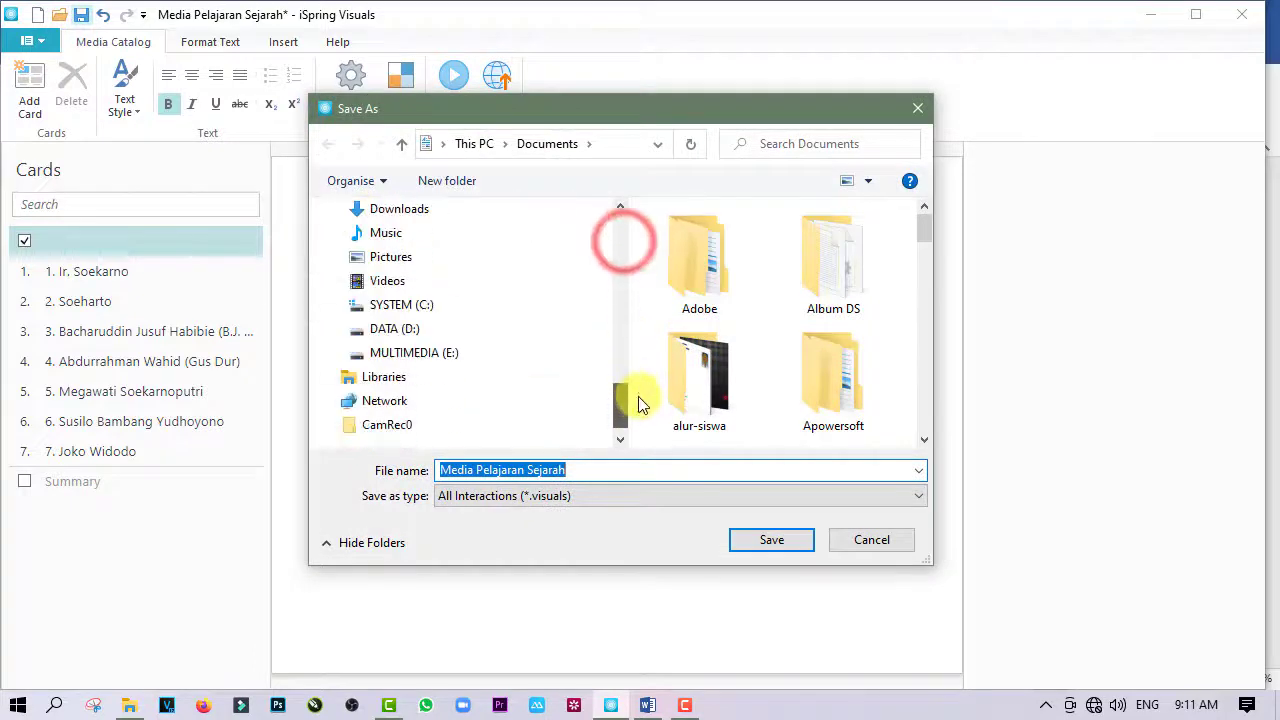
{"action": "left_click", "coordinate": [500, 355]}
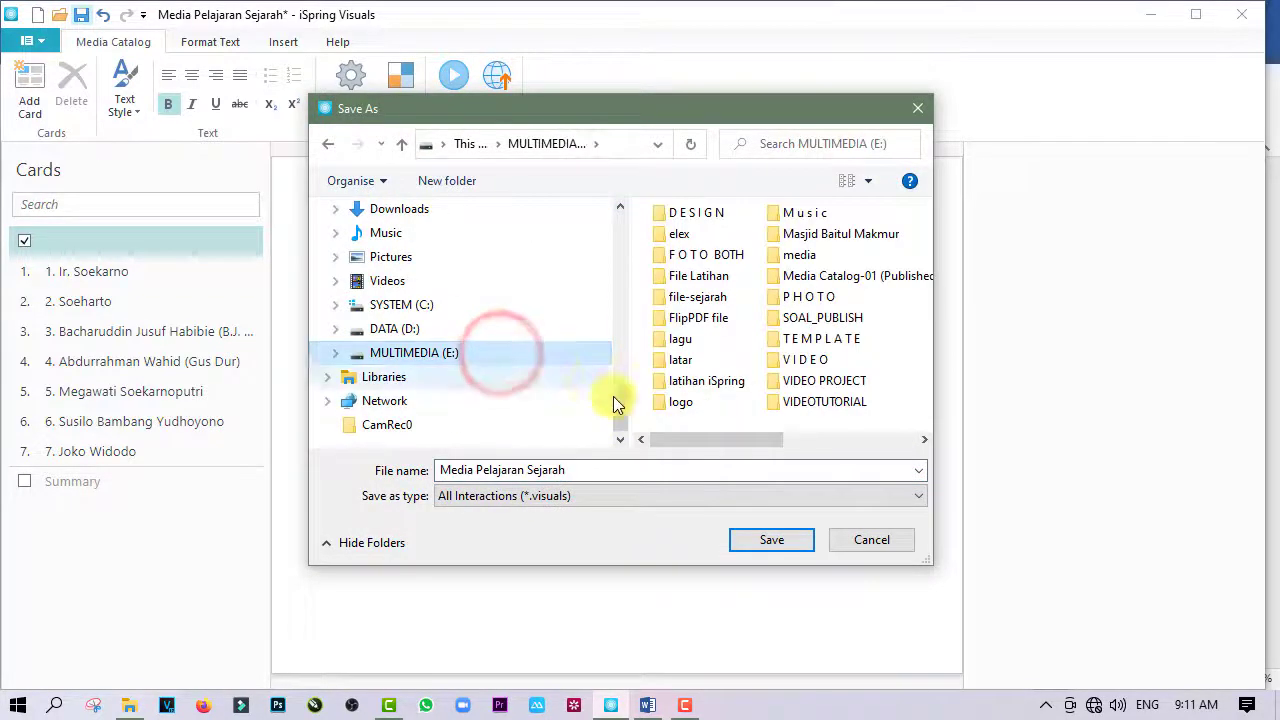
{"action": "left_click", "coordinate": [594, 474]}
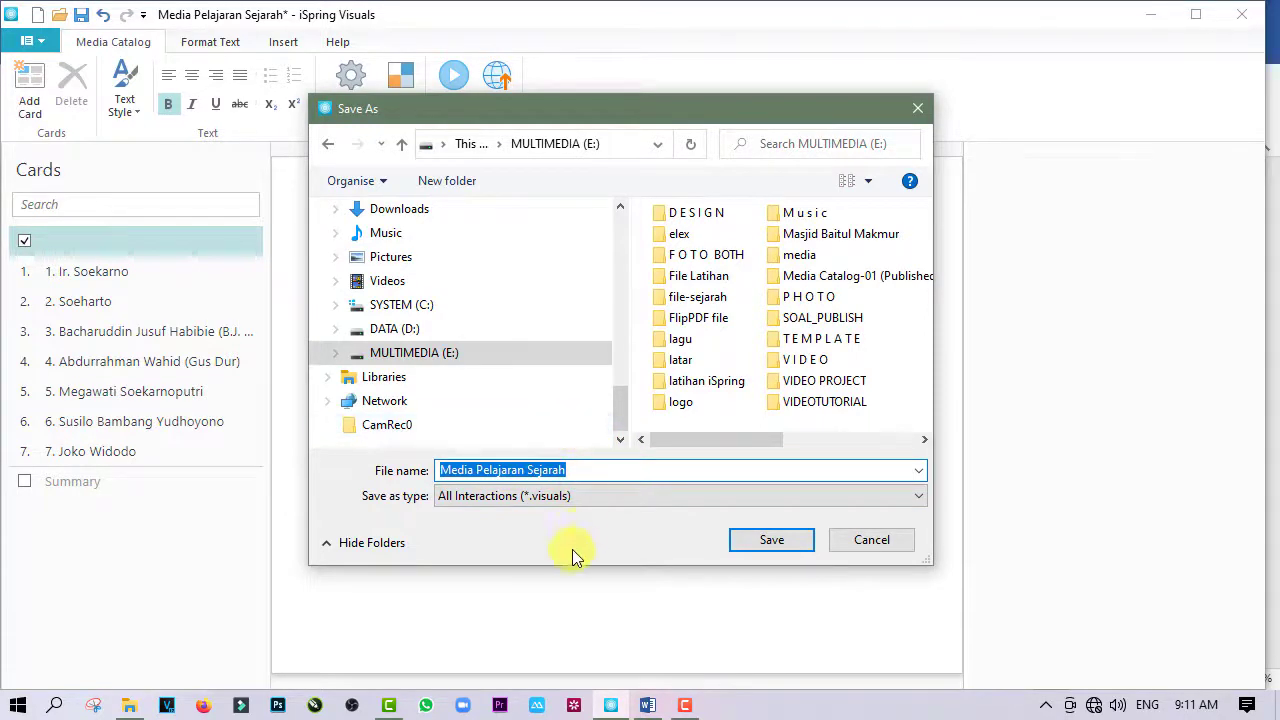
{"action": "left_click", "coordinate": [596, 474]}
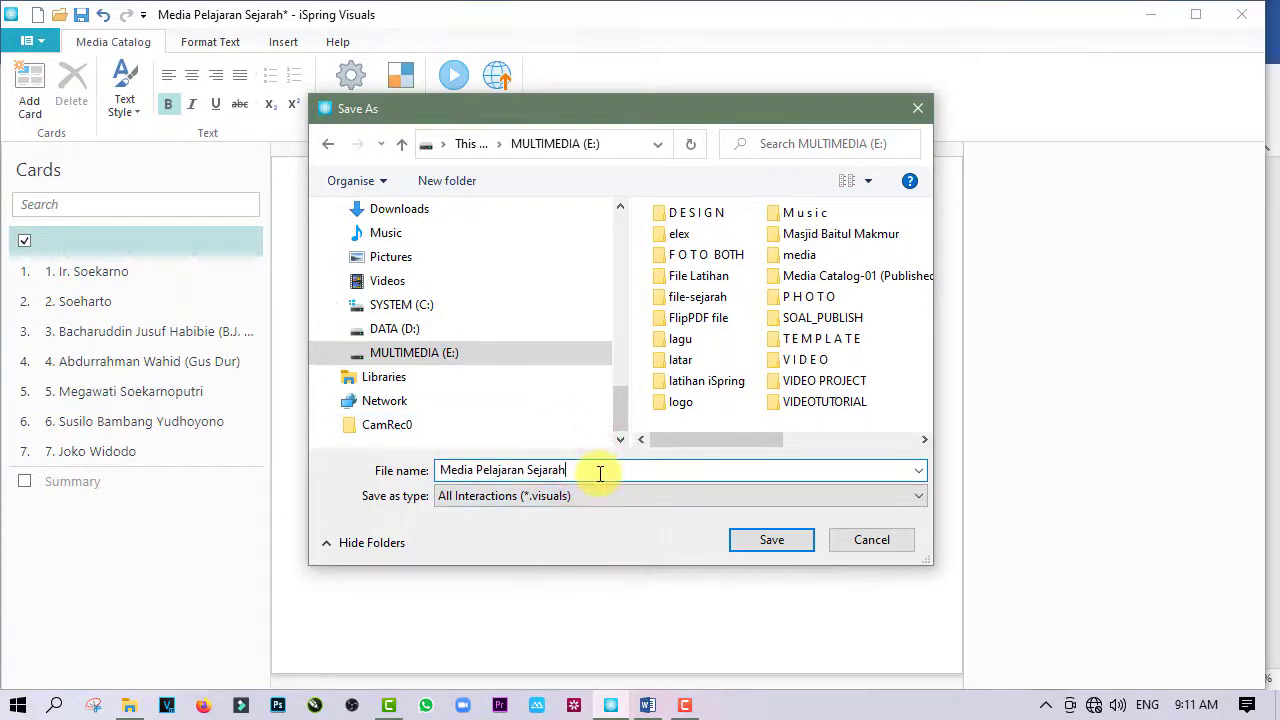
{"action": "left_click", "coordinate": [771, 540]}
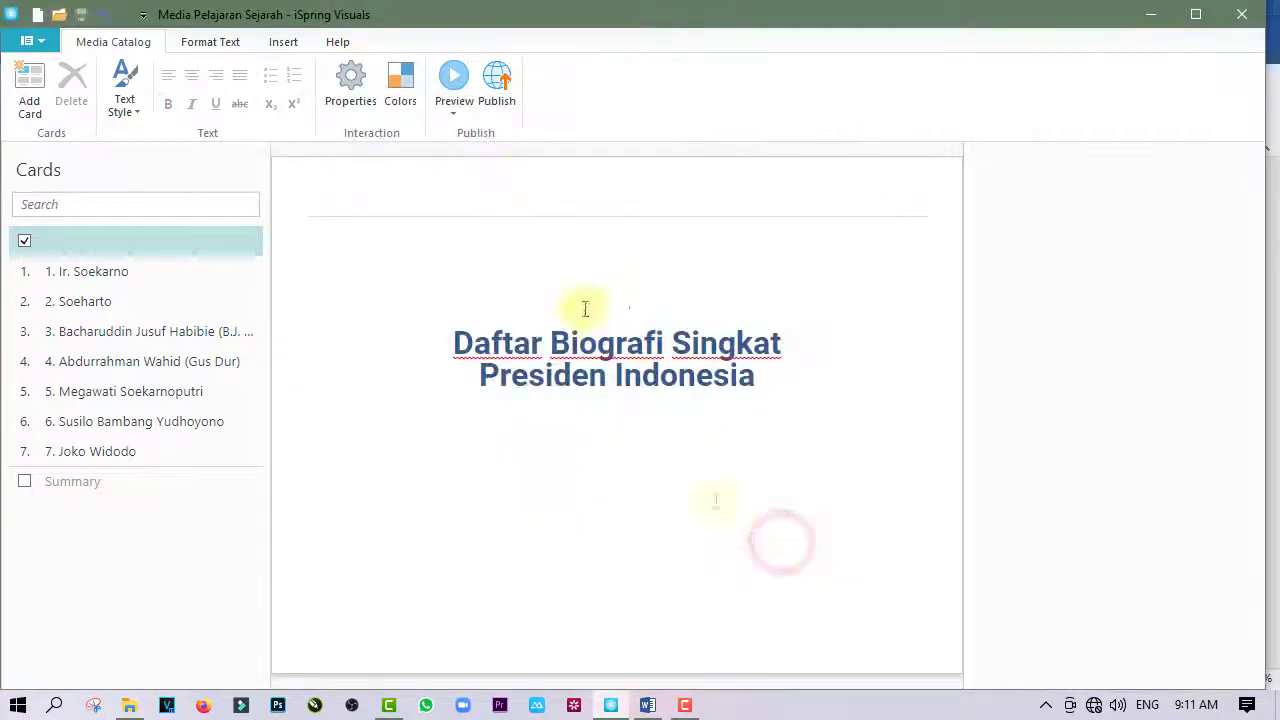
Step: Publish the interaction to My Computer as Media Pelajaran Sejarah in folder E:\, and open the published output folder
{"action": "left_click", "coordinate": [504, 77]}
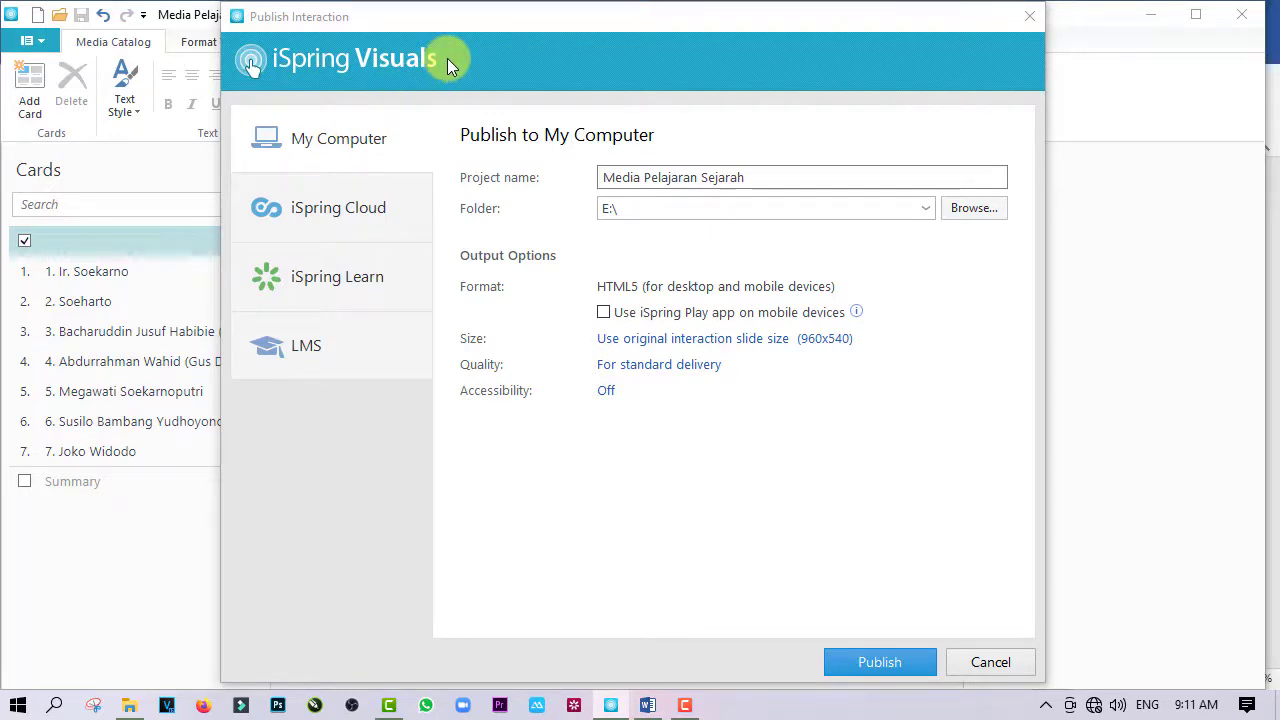
{"action": "left_click", "coordinate": [880, 662]}
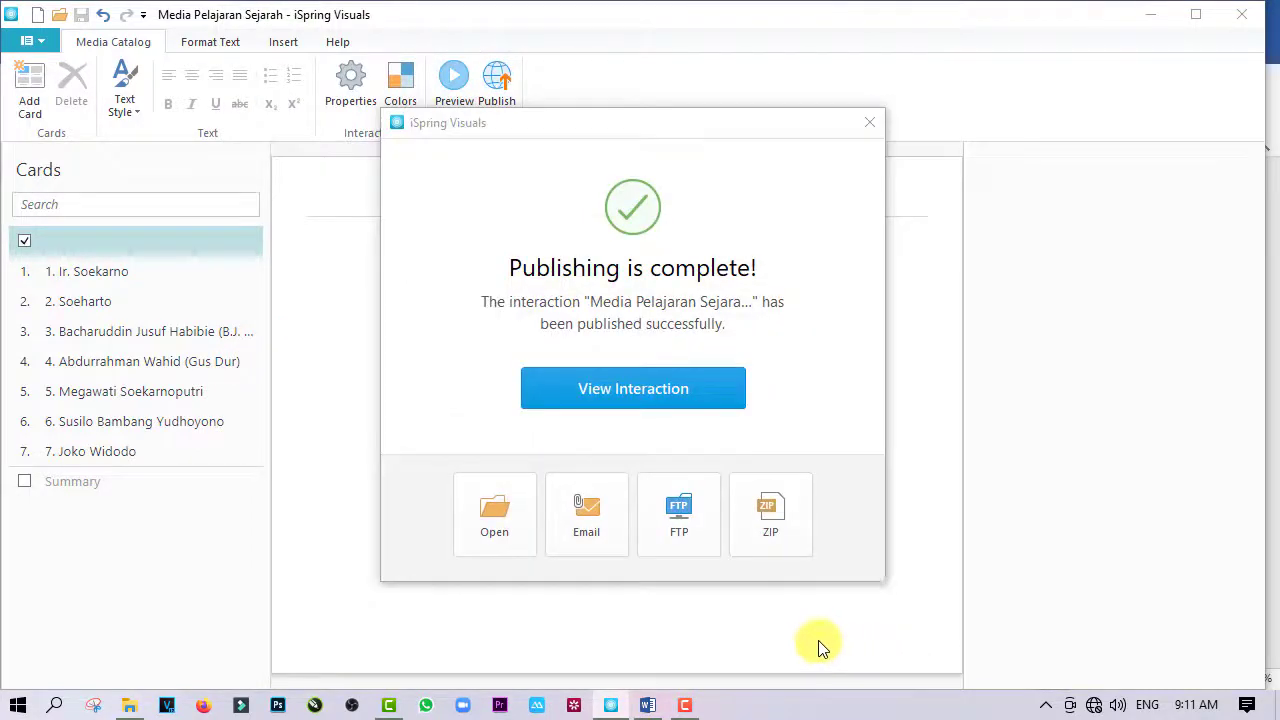
{"action": "left_click", "coordinate": [496, 525]}
{"action": "left_click", "coordinate": [592, 316]}
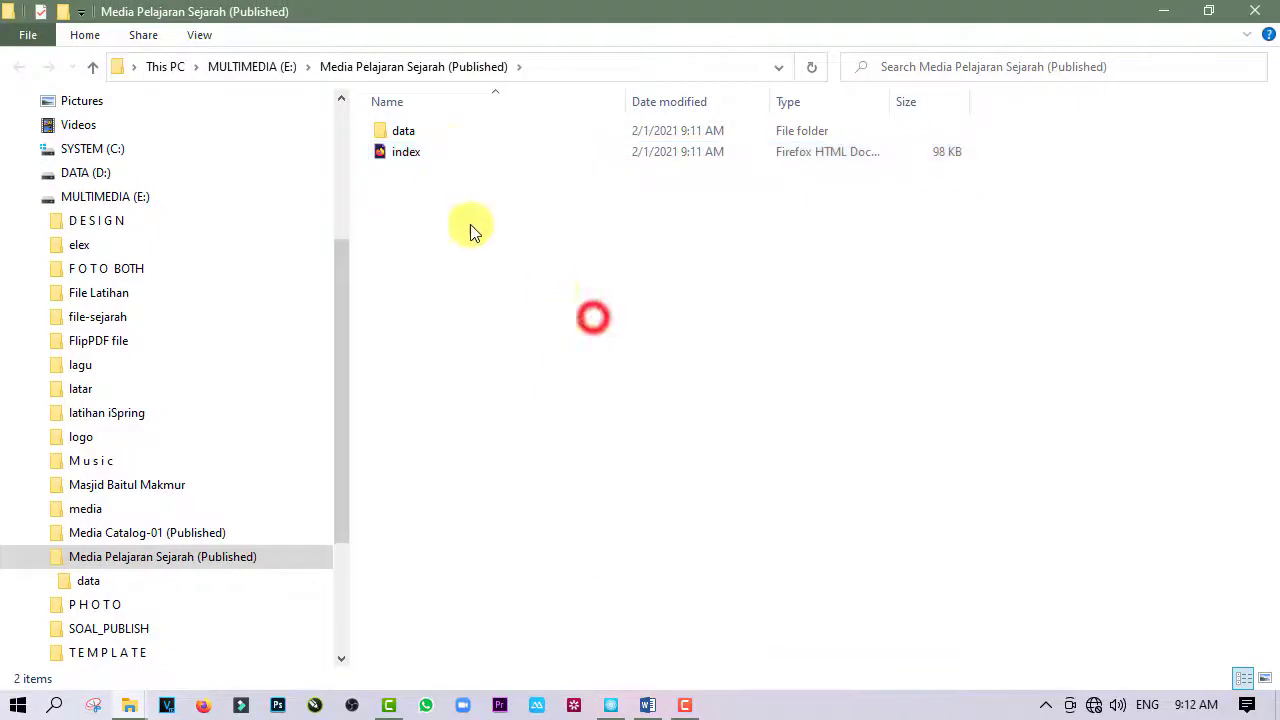
Step: Open the published index file in Firefox, dismiss the introduction page, and view the Ir. Soekarno and Soeharto cards
{"action": "double_click", "coordinate": [451, 151]}
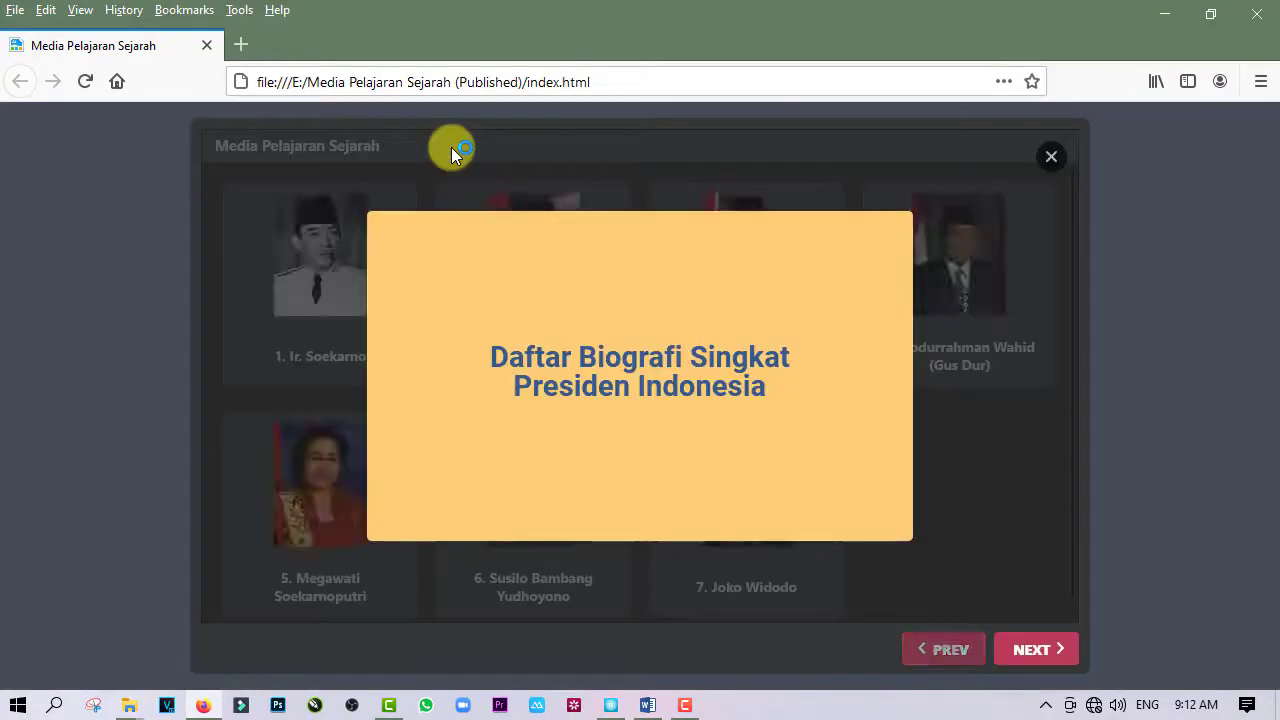
{"action": "left_click", "coordinate": [1051, 161]}
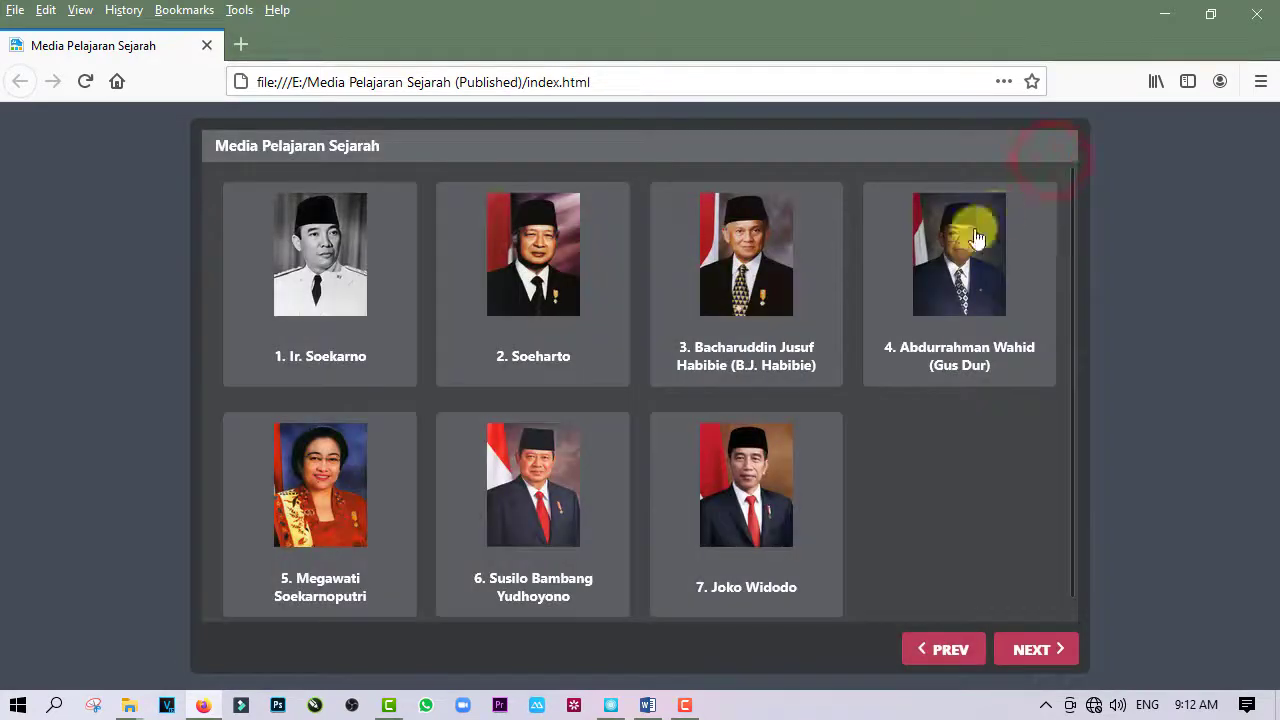
{"action": "left_click", "coordinate": [312, 318]}
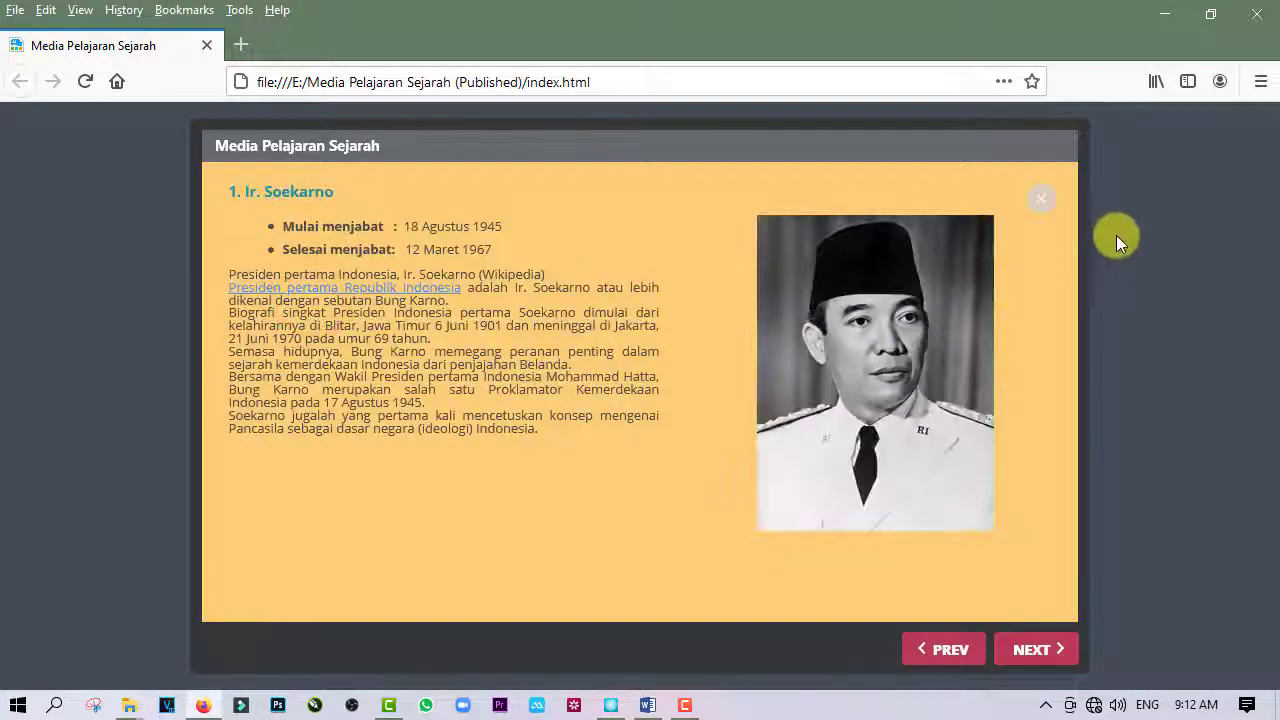
{"action": "left_click", "coordinate": [1040, 216]}
{"action": "left_click", "coordinate": [598, 272]}
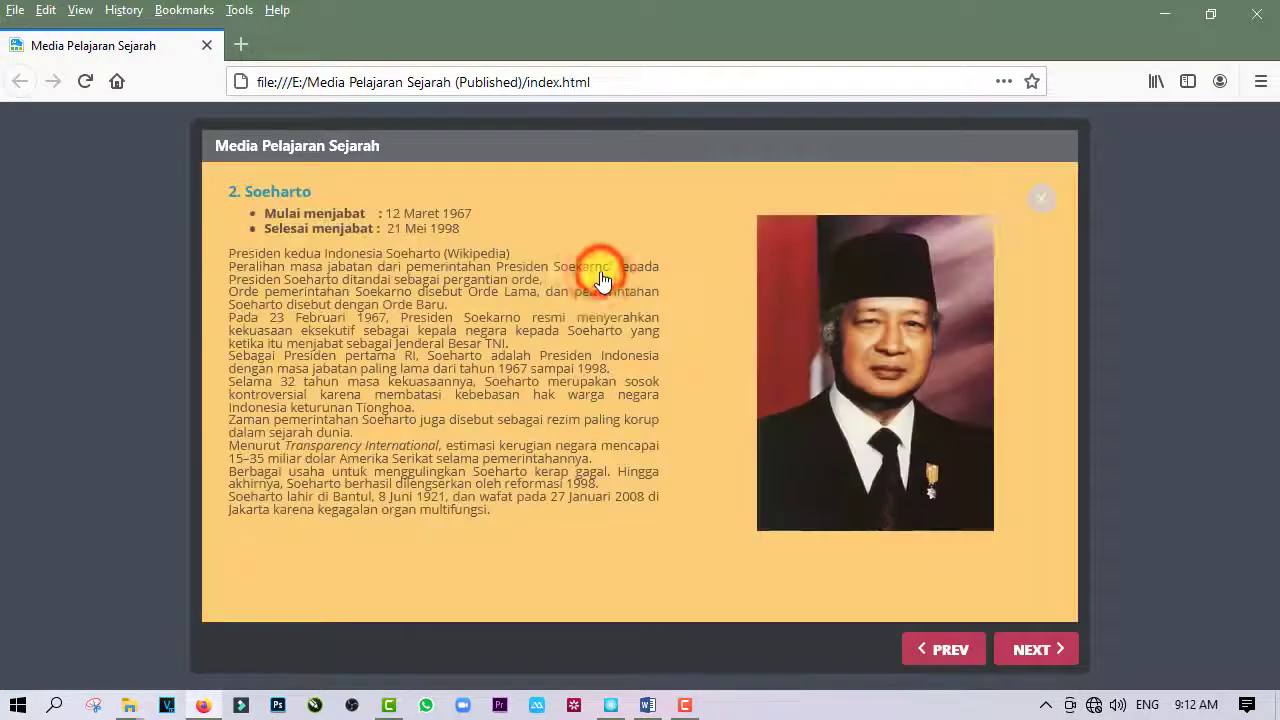
{"action": "left_click", "coordinate": [1044, 212]}
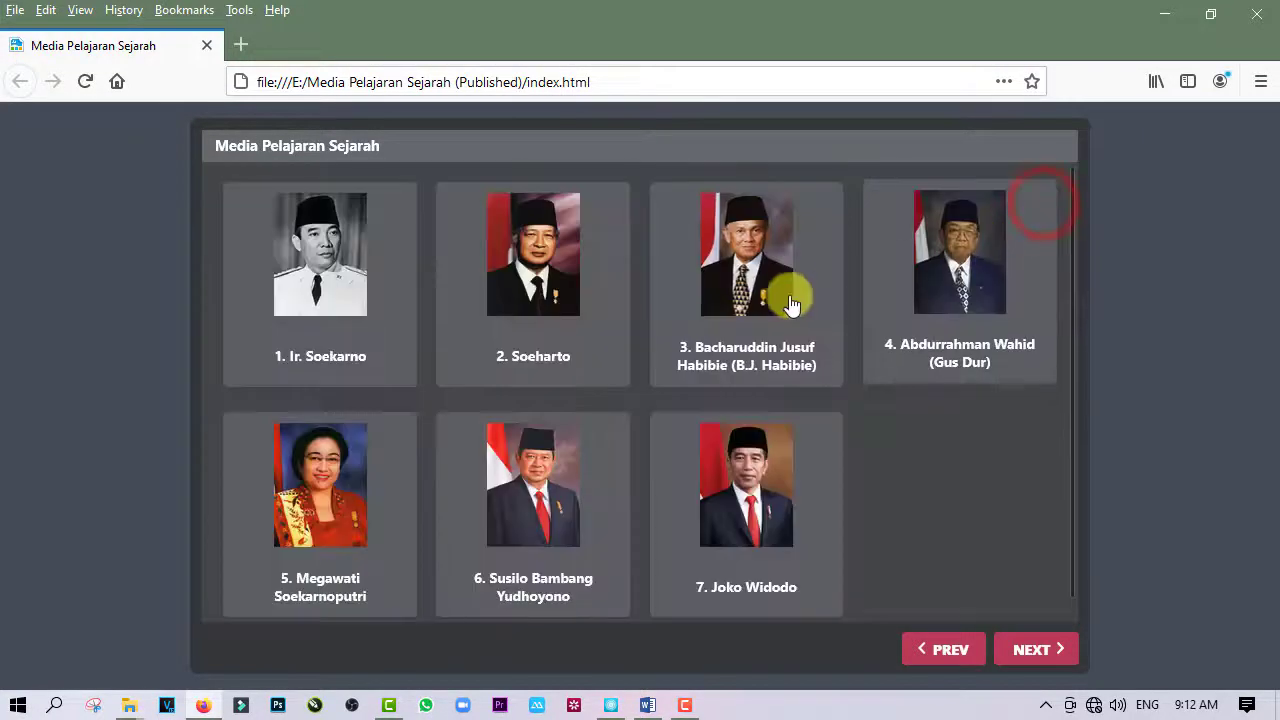
Step: Check the remaining published cards one after another, from Bacharuddin Jusuf Habibie through Joko Widodo
{"action": "left_click", "coordinate": [790, 294]}
{"action": "left_click", "coordinate": [1048, 216]}
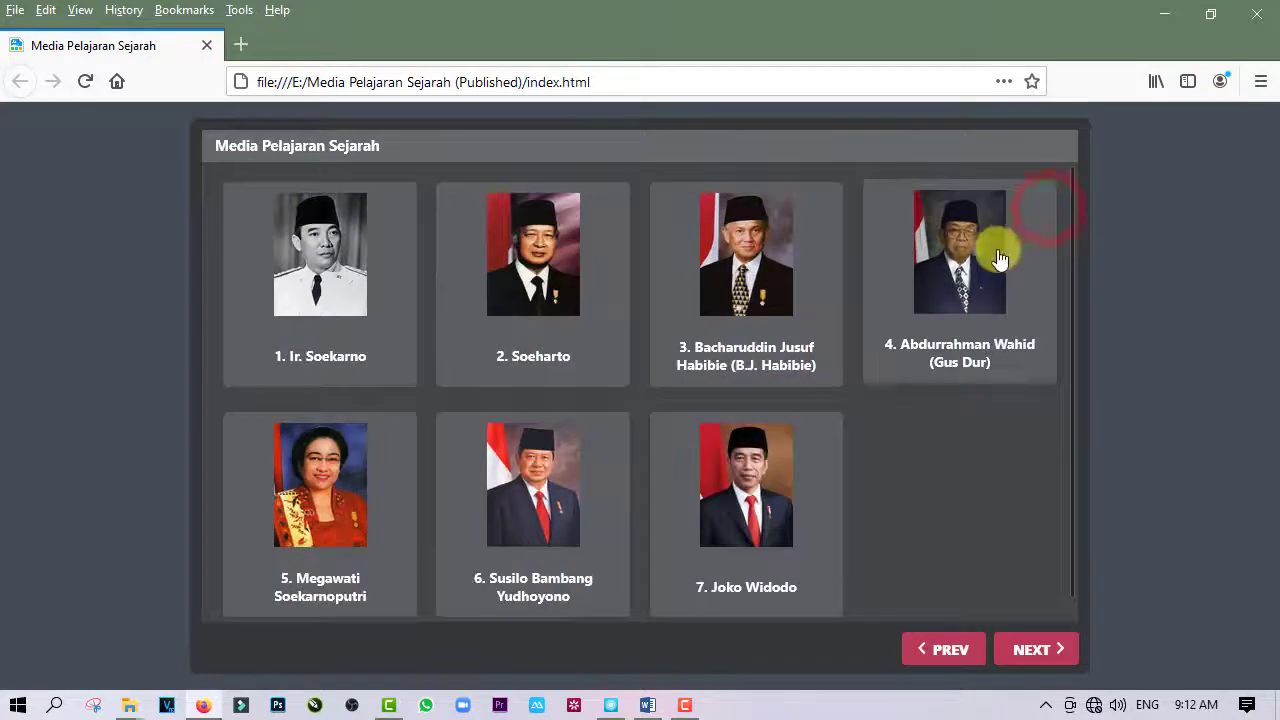
{"action": "left_click", "coordinate": [990, 257]}
{"action": "left_click", "coordinate": [1048, 210]}
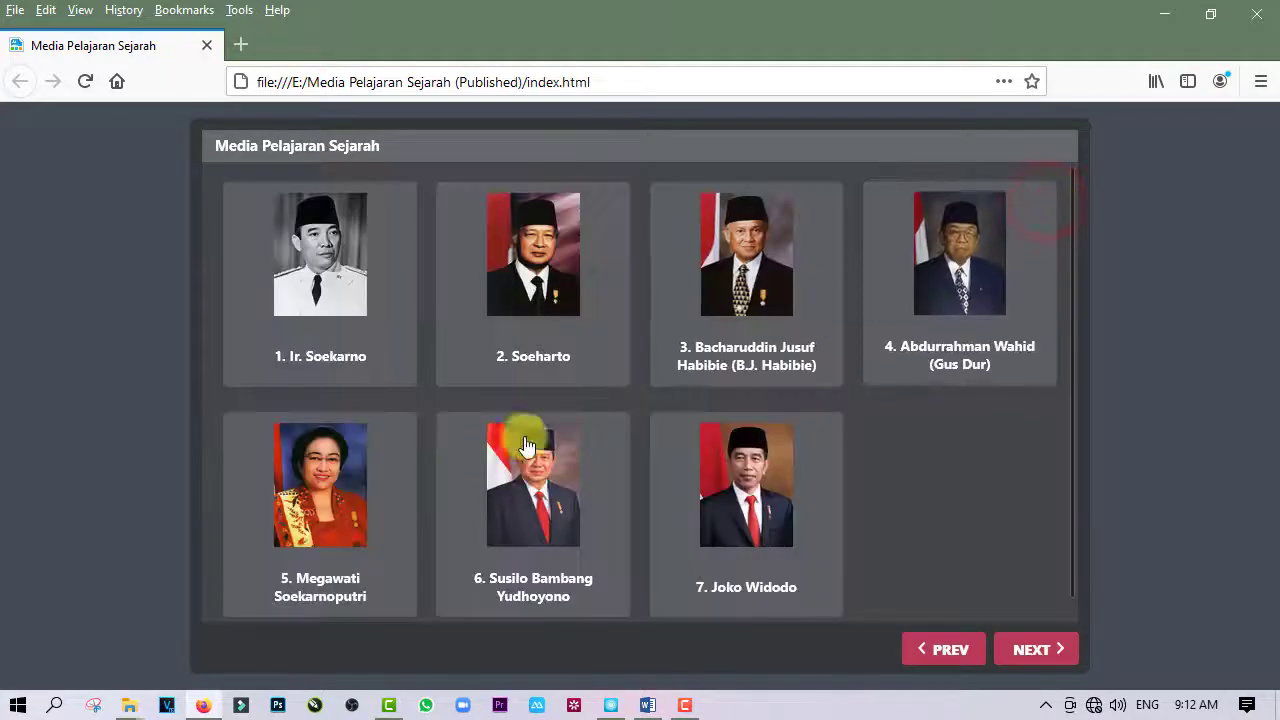
{"action": "left_click", "coordinate": [328, 505]}
{"action": "left_click", "coordinate": [1041, 199]}
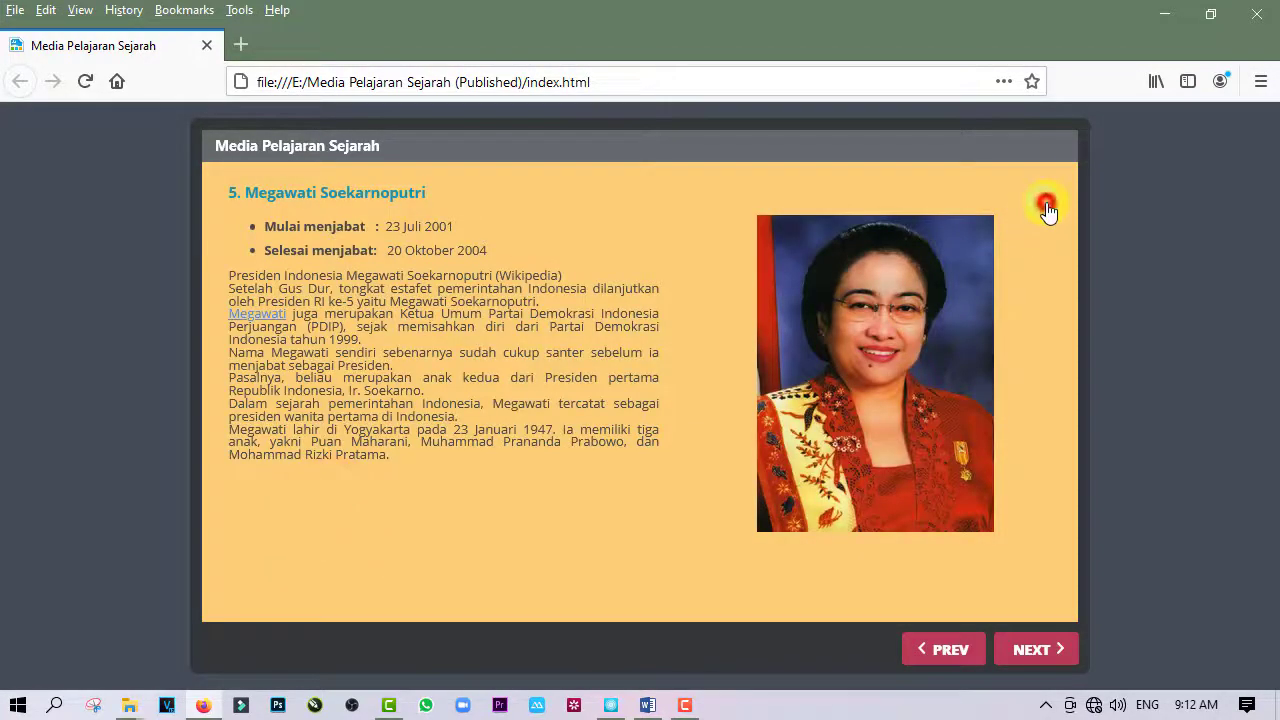
{"action": "left_click", "coordinate": [539, 487]}
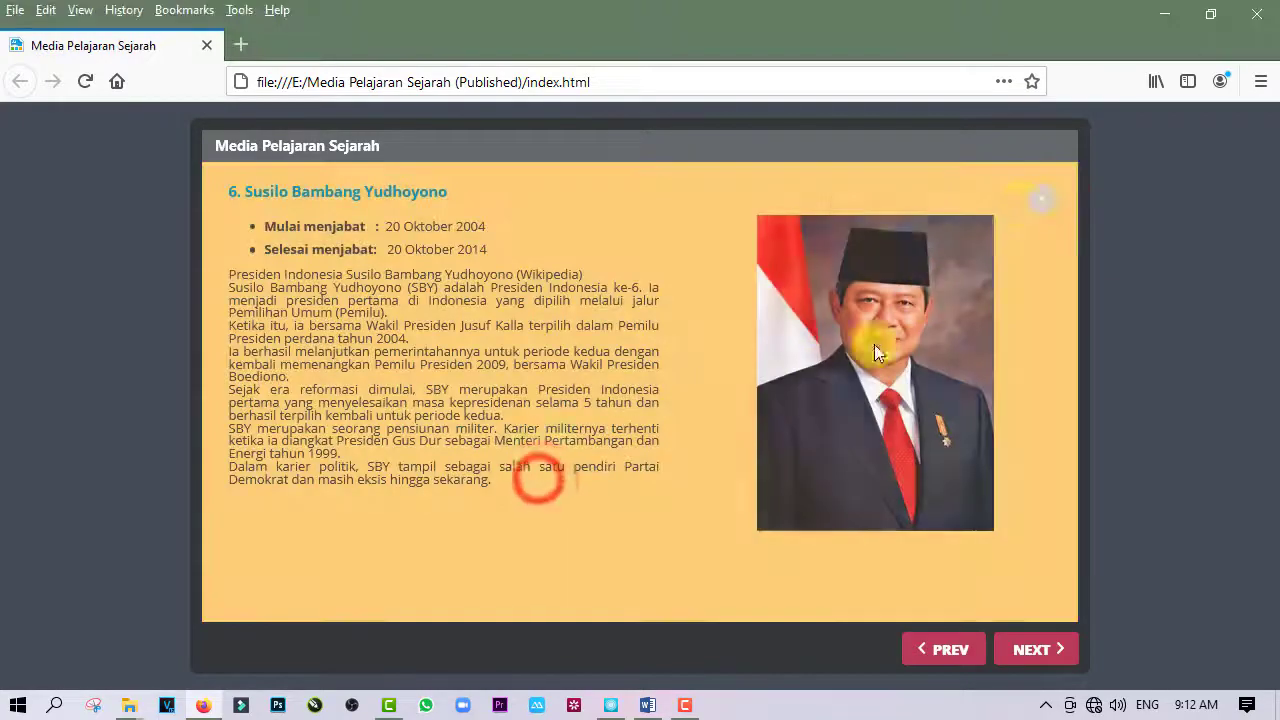
{"action": "left_click", "coordinate": [1047, 202]}
{"action": "left_click", "coordinate": [772, 458]}
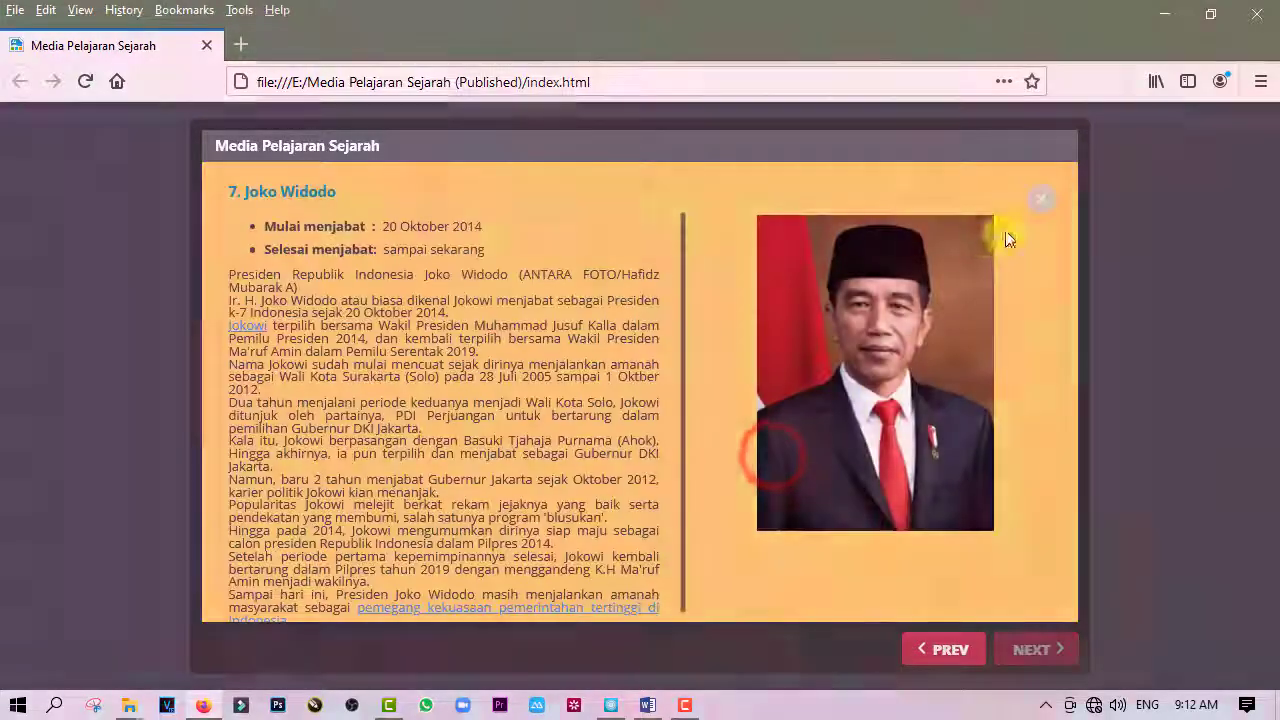